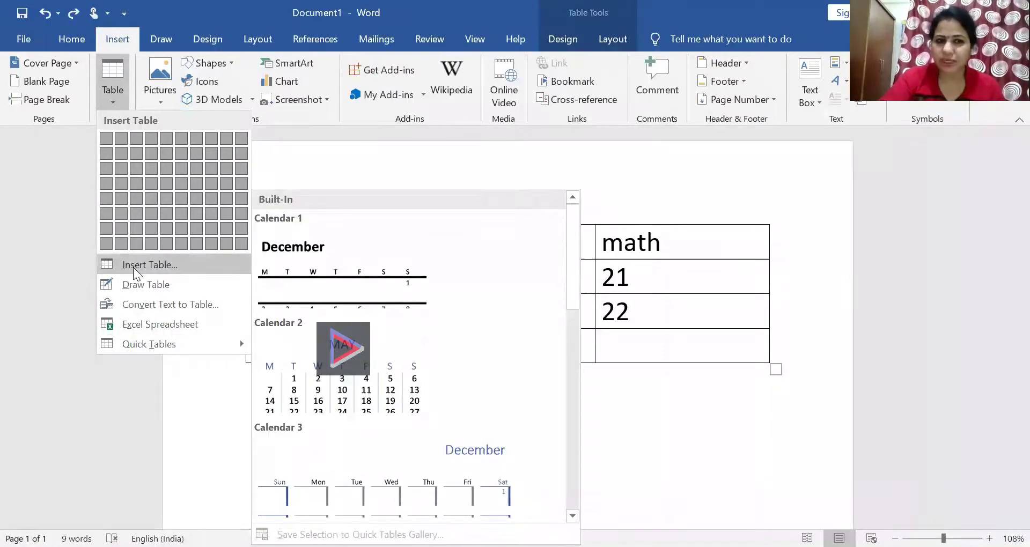
left_click(493, 392)
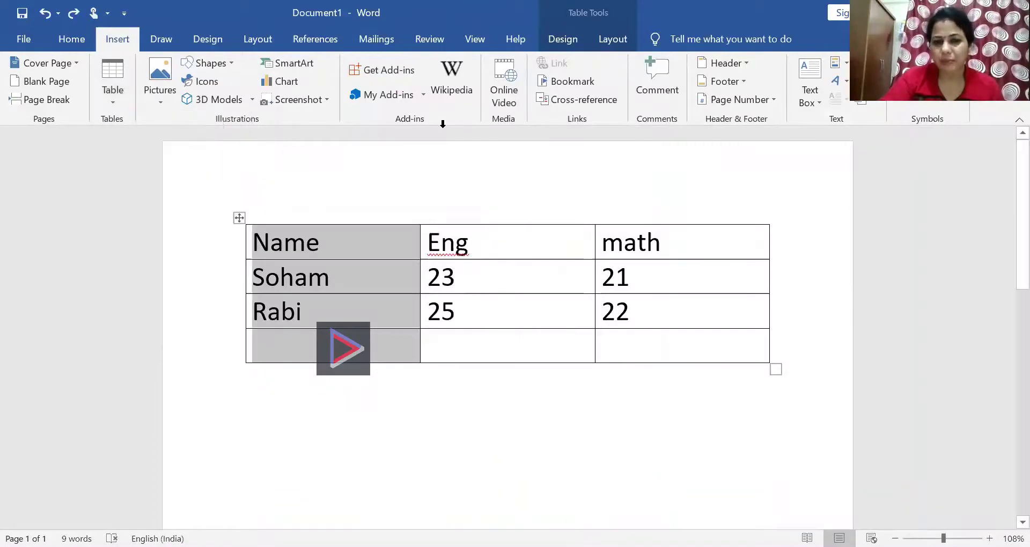
left_click(483, 220)
left_click(633, 439)
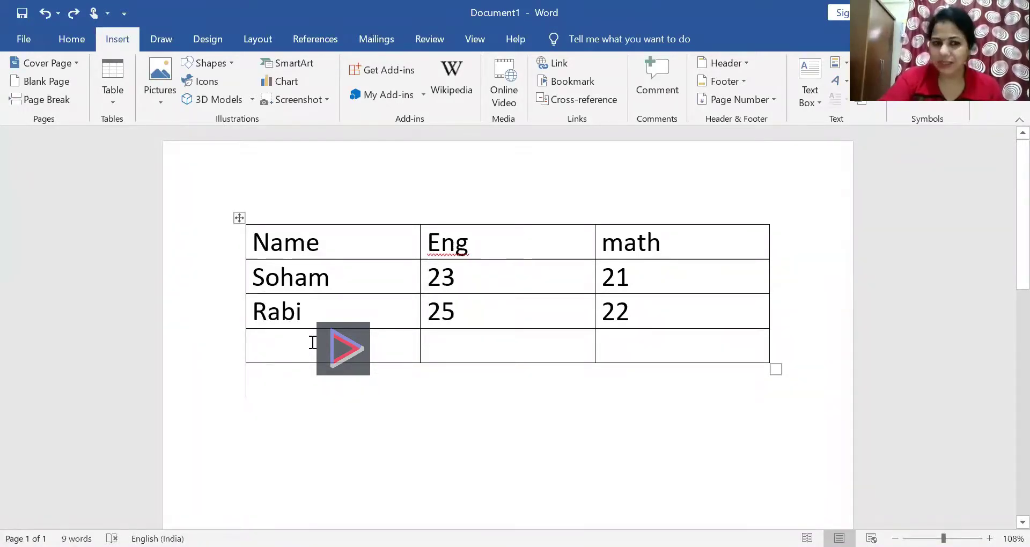
left_click(279, 247)
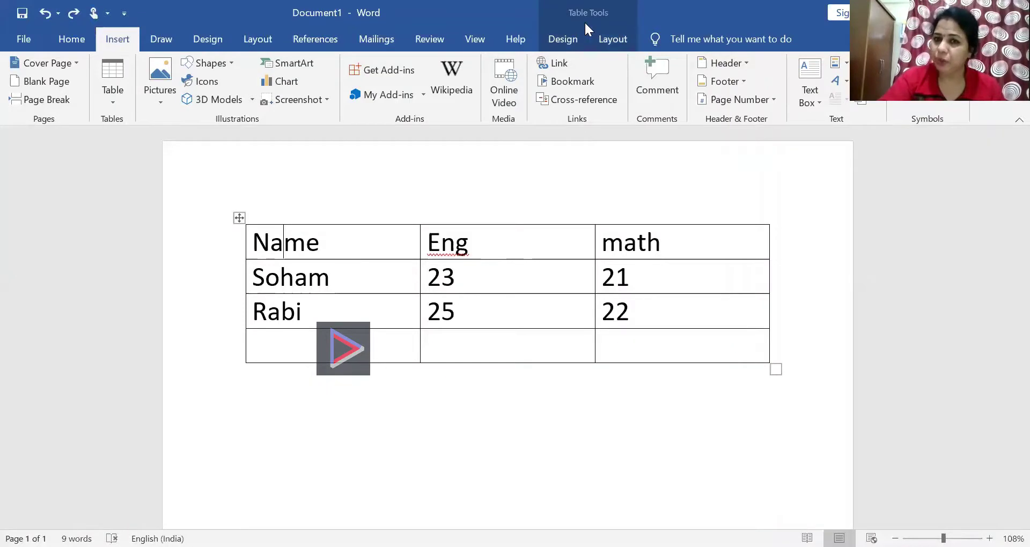
left_click(303, 390)
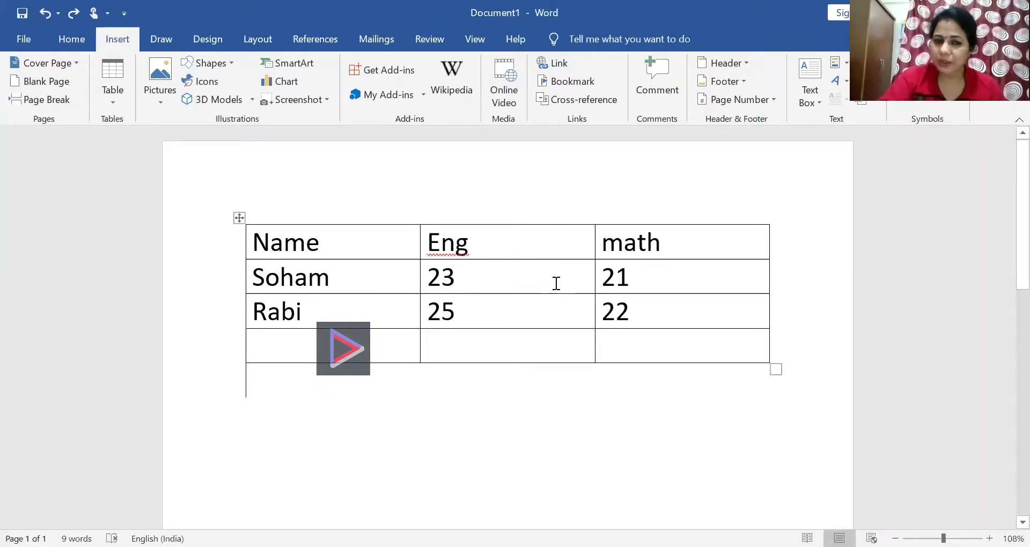
left_click(484, 307)
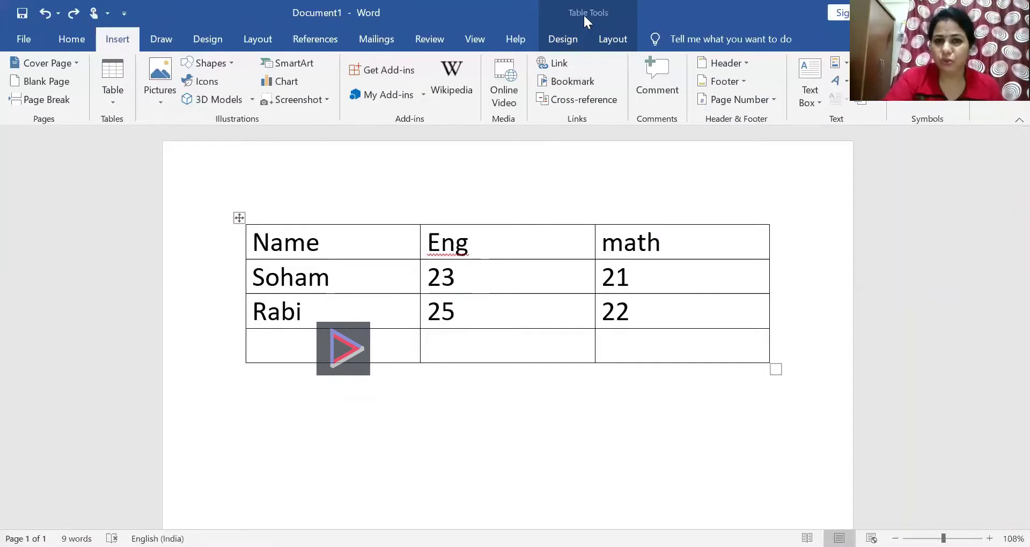
Step: Insert a blank row directly above the table's third row
left_click(607, 39)
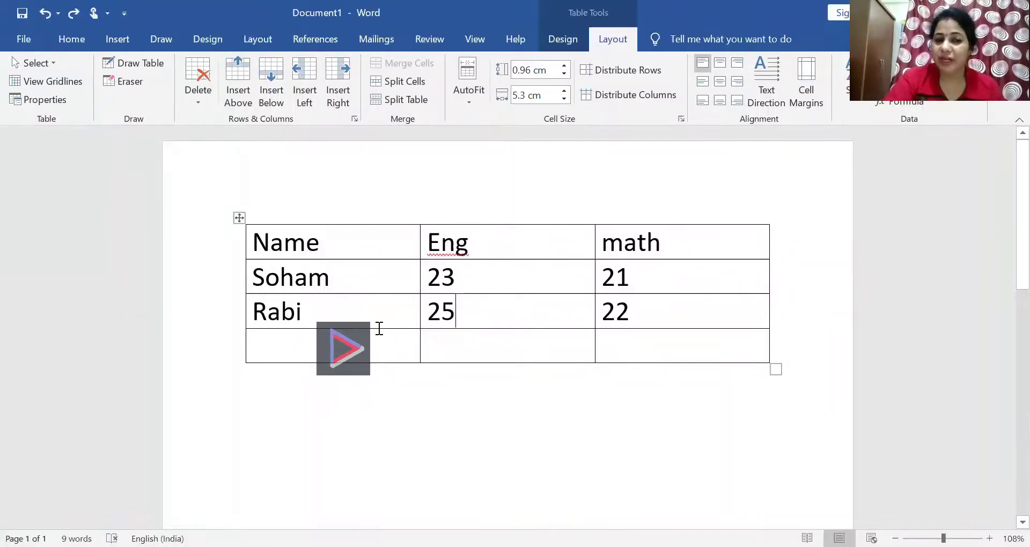
left_click(314, 315)
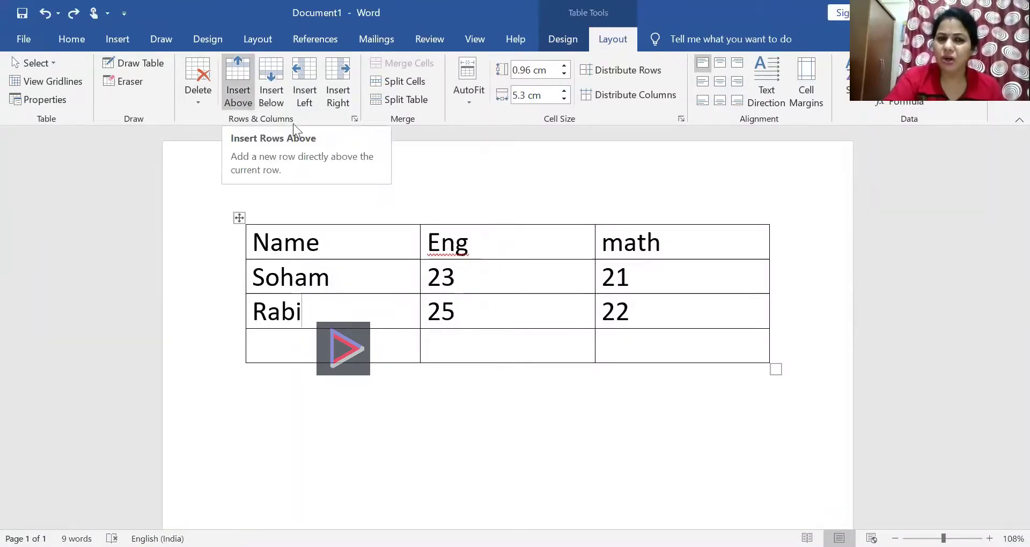
left_click(356, 118)
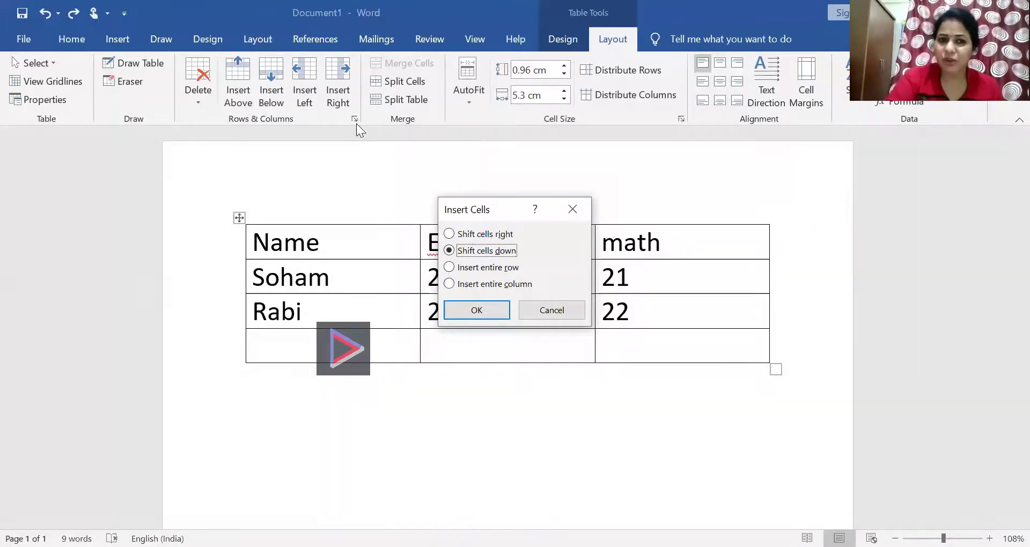
left_click(546, 311)
left_click(547, 313)
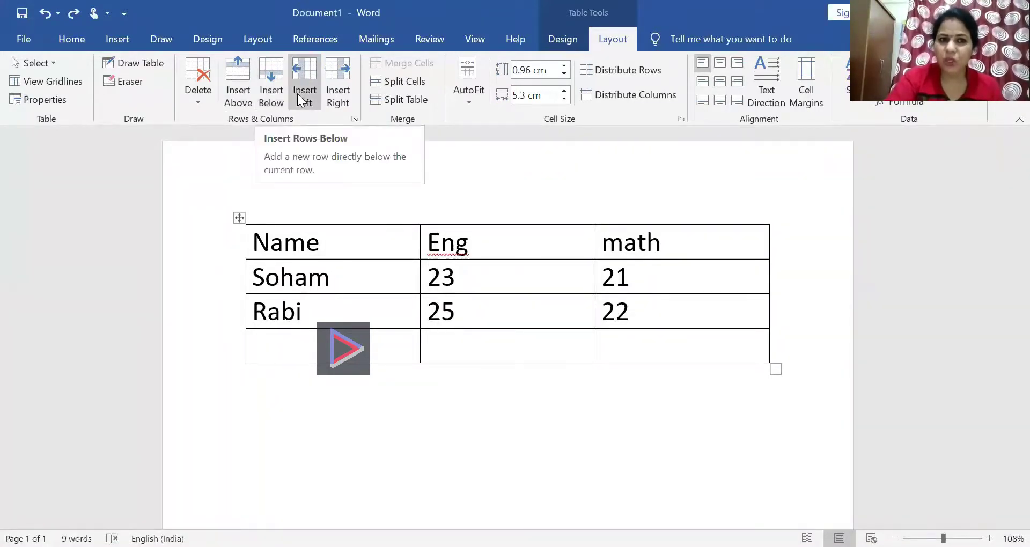
left_click(252, 95)
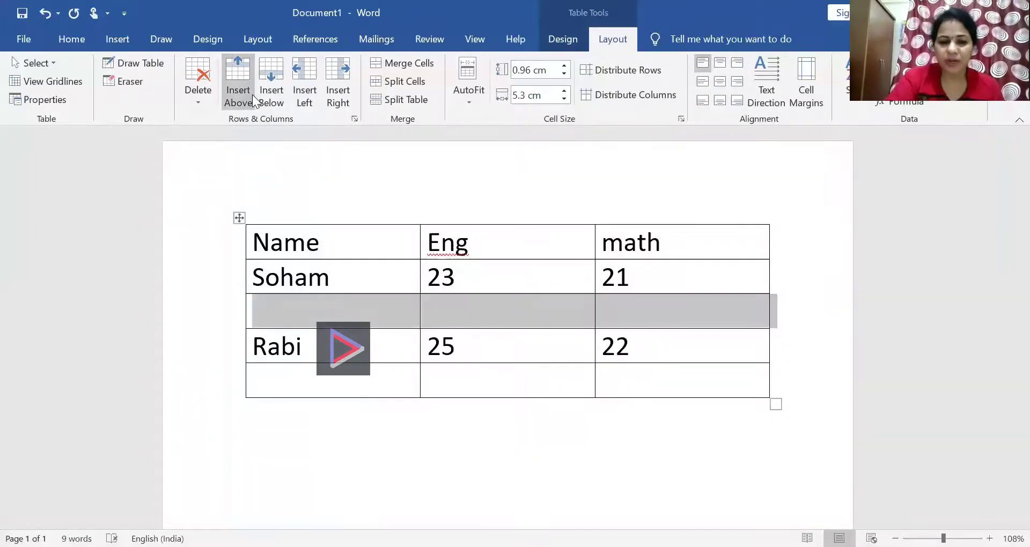
Step: Insert an entire blank row above the table's second row using the Insert Cells options
left_click(348, 350)
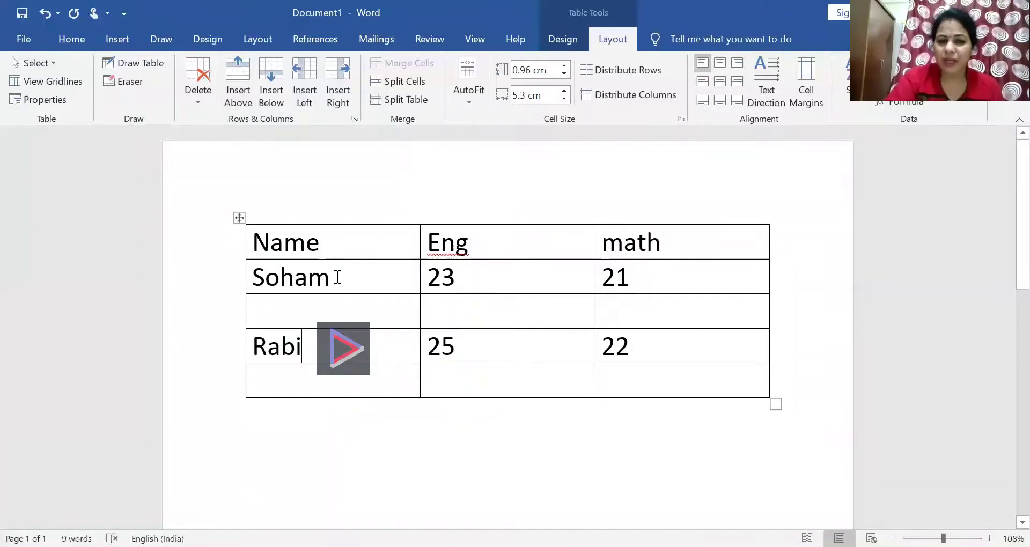
left_click(338, 277)
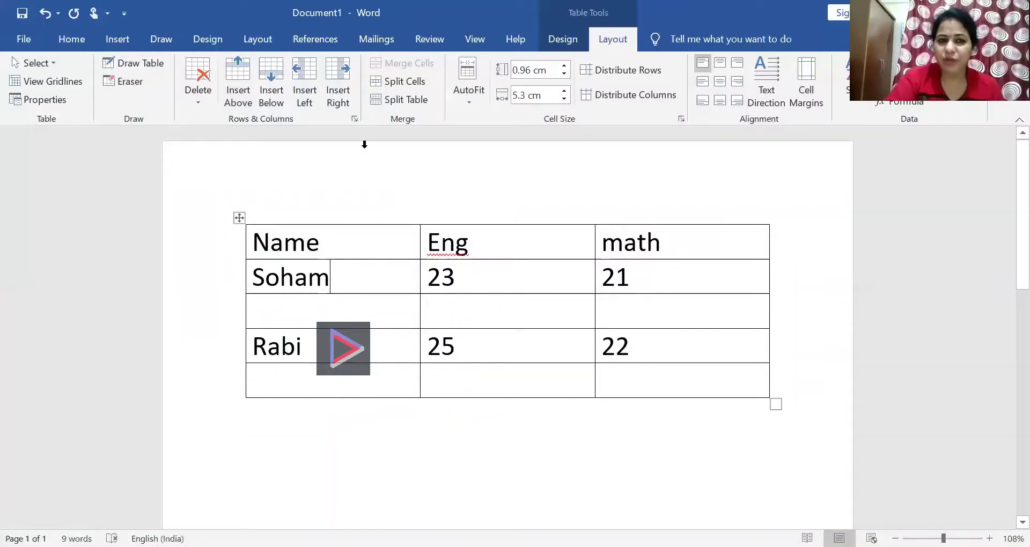
left_click(355, 119)
left_click(489, 268)
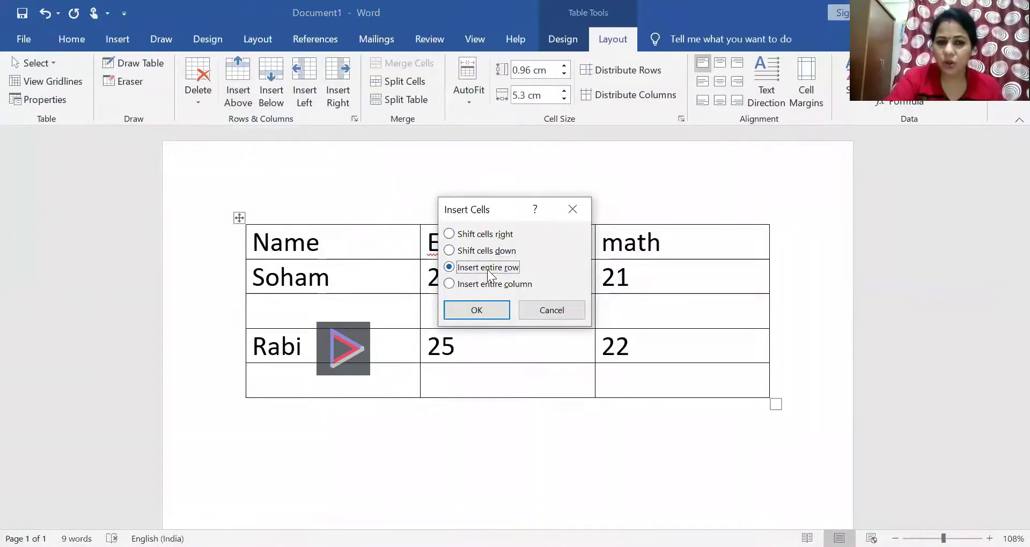
left_click(478, 309)
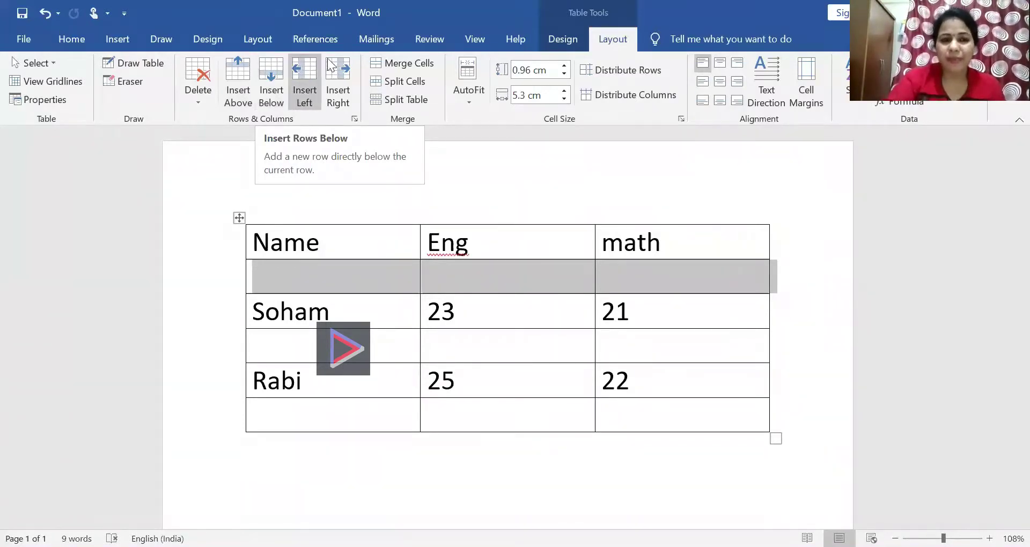
Step: Insert a blank column on each side of the Eng column, first after it and then before it
left_click(455, 242)
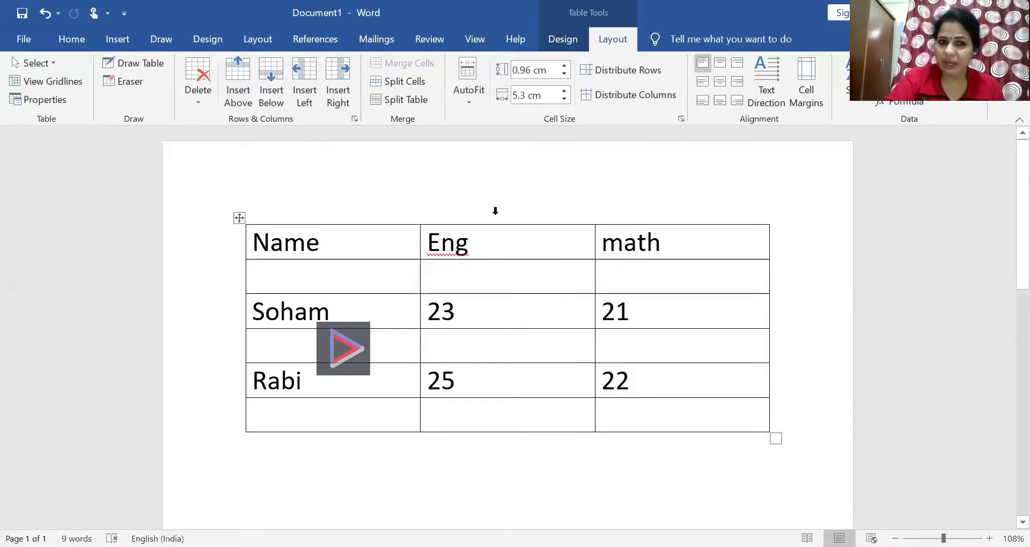
left_click(352, 101)
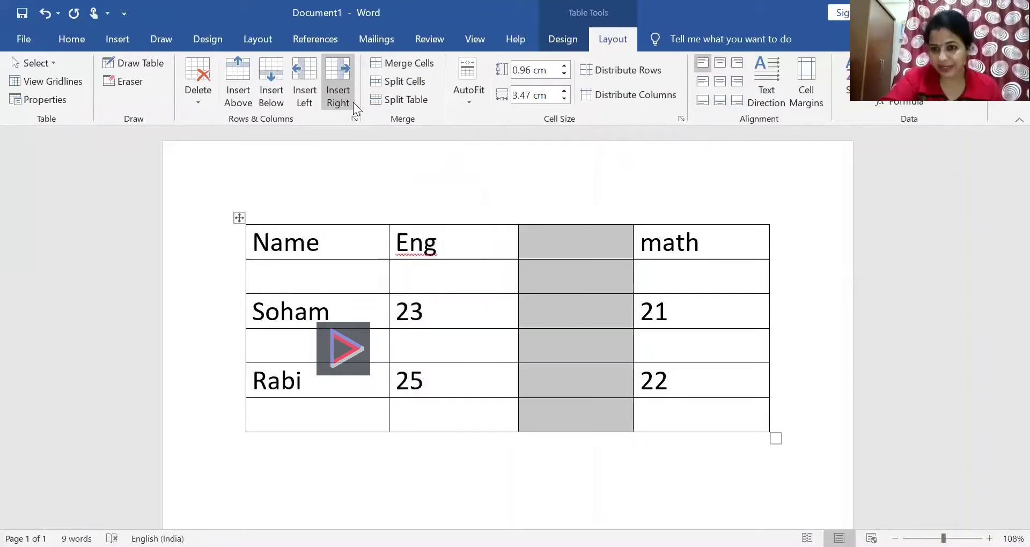
left_click(438, 242)
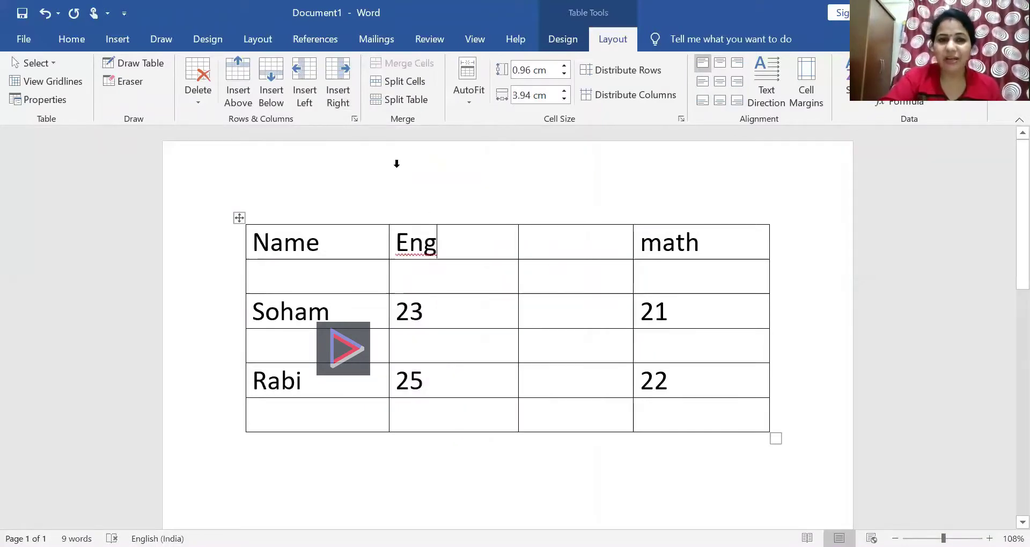
left_click(306, 92)
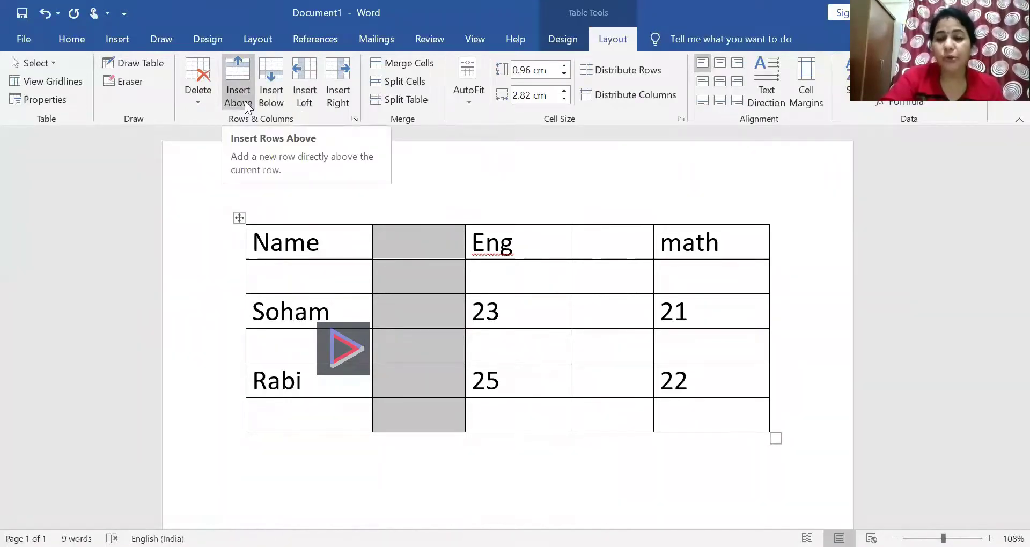
Step: Delete the blank column between the Name and Eng columns
left_click(198, 101)
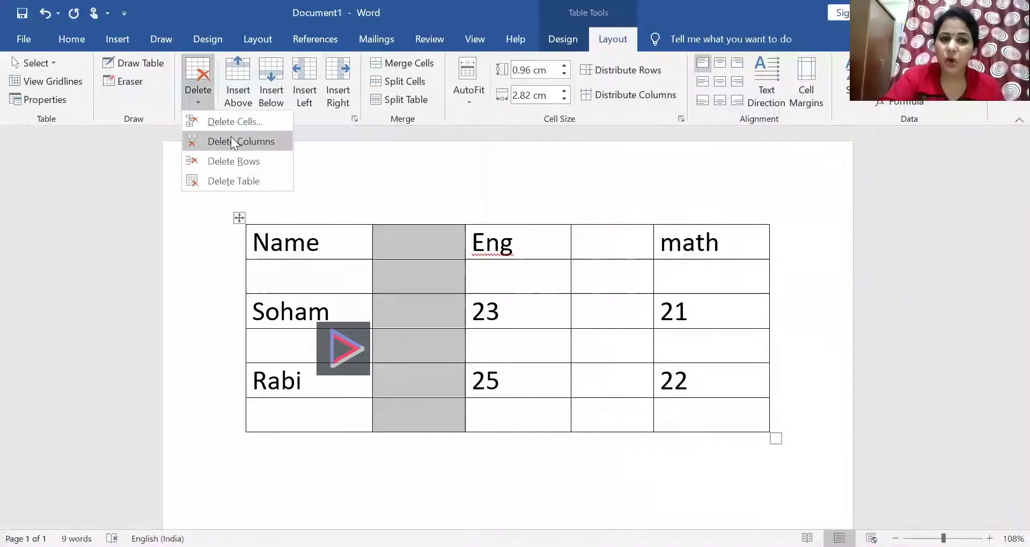
left_click(231, 142)
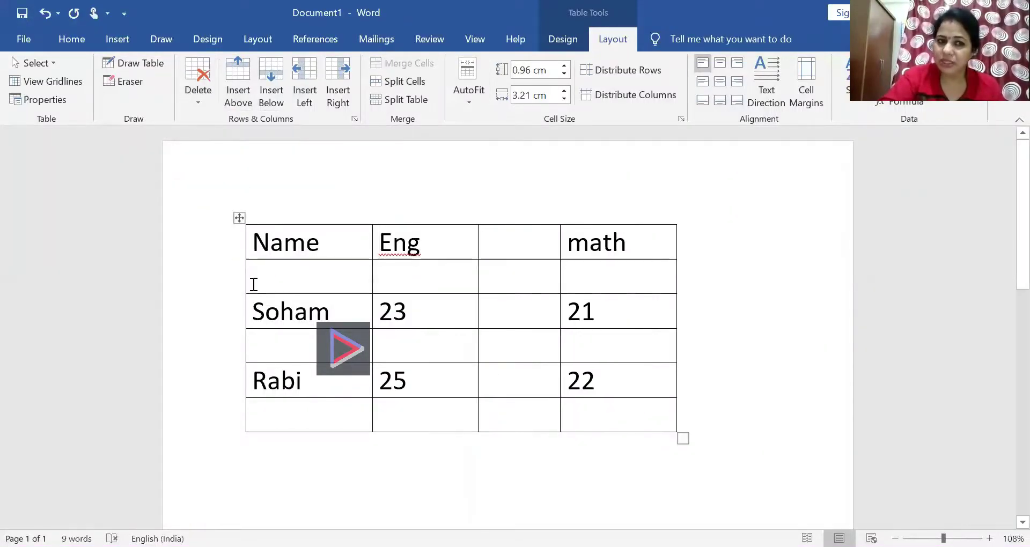
Step: Delete the blank row below the header and the blank row between the two student rows
left_click(248, 282)
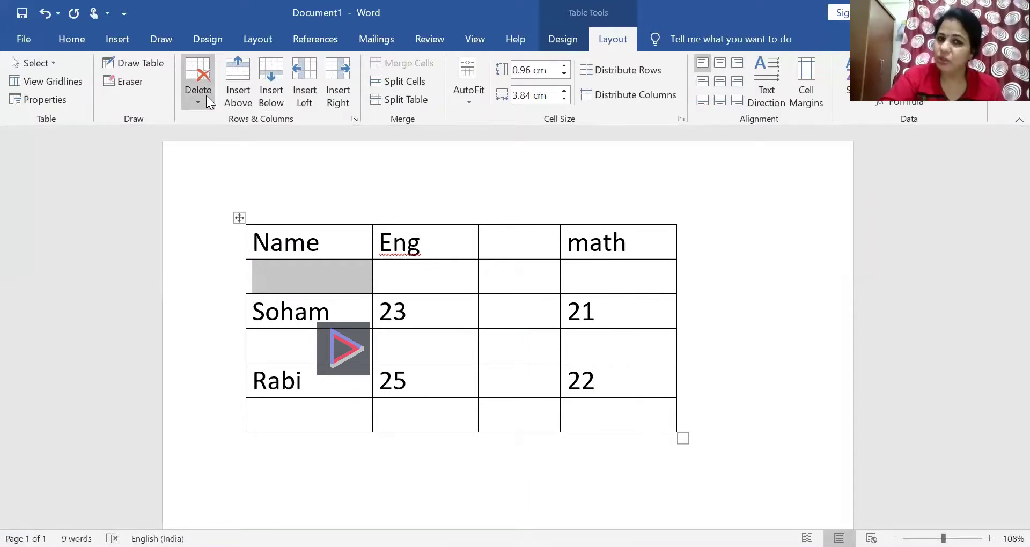
left_click(206, 96)
left_click(231, 160)
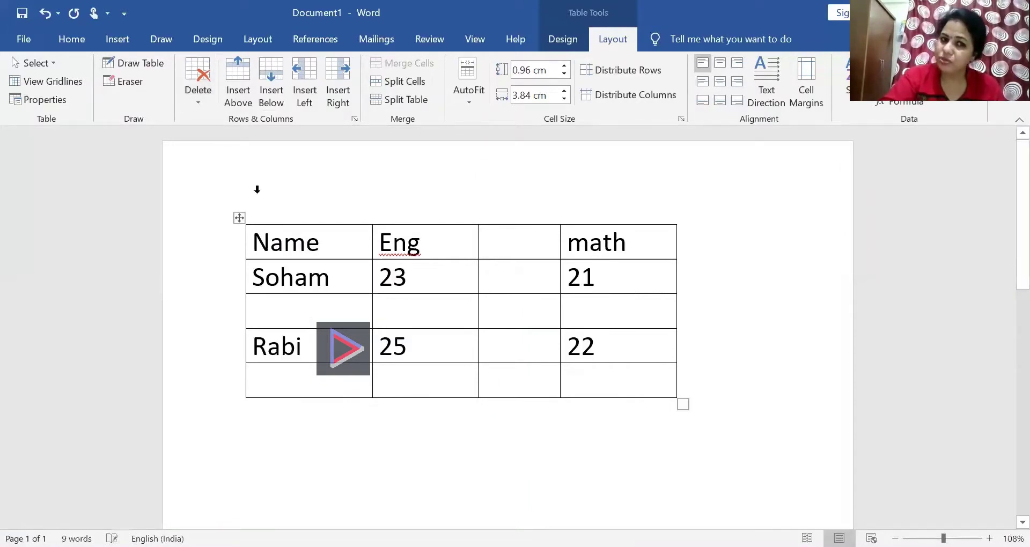
left_click(244, 320)
left_click(200, 106)
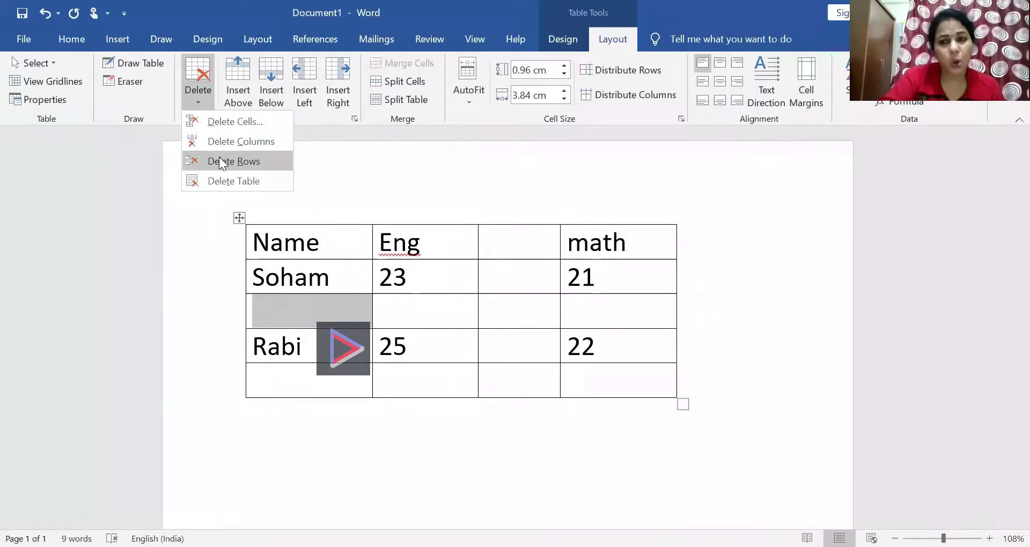
left_click(220, 161)
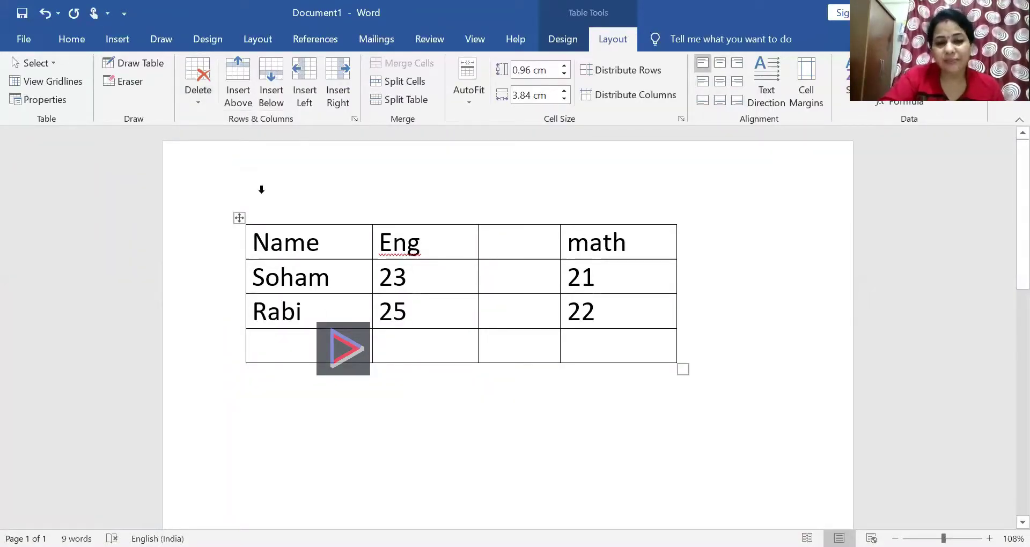
Step: Add two blank rows at the end of the table by advancing past its last cell
left_click(600, 347)
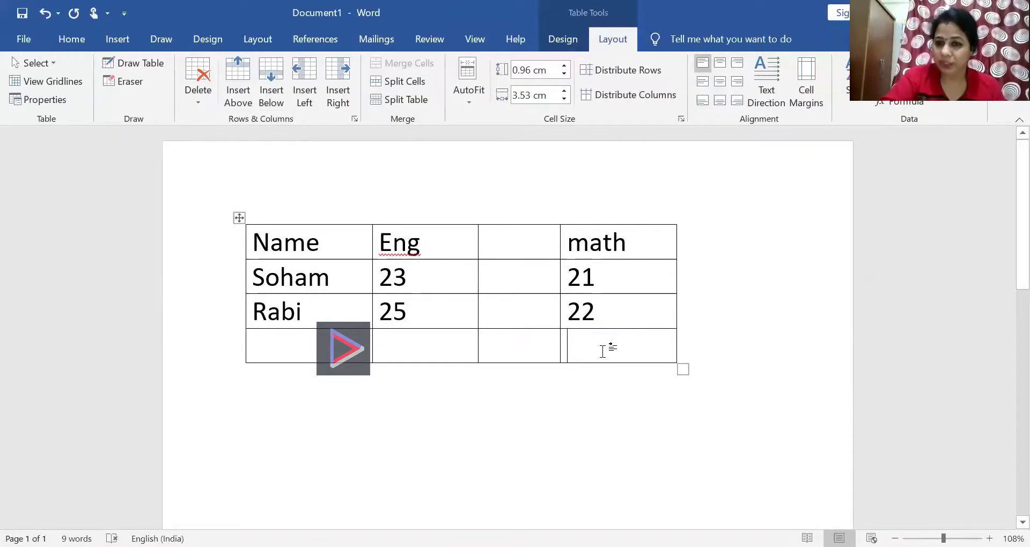
key("Tab")
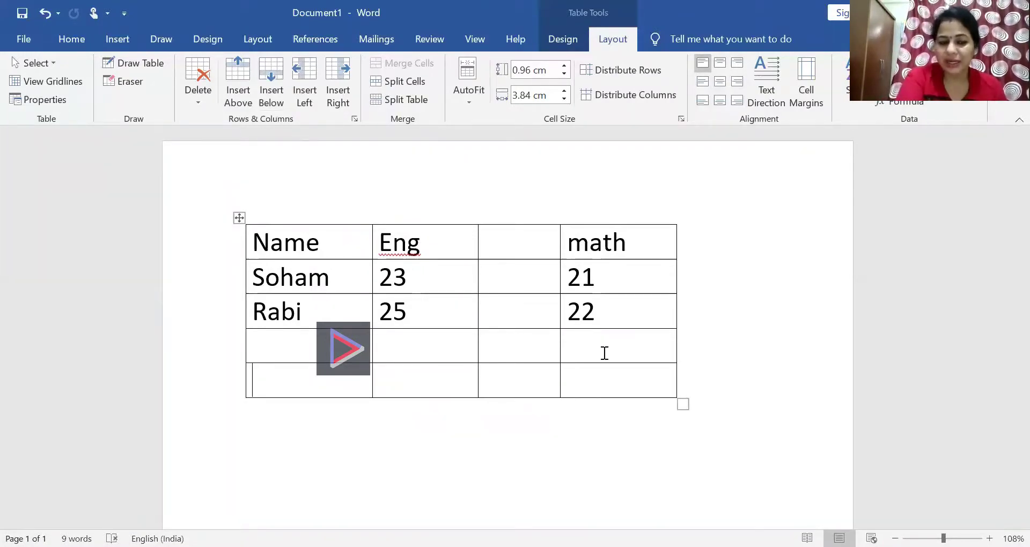
key("Tab")
key("Tab")
key("Tab")
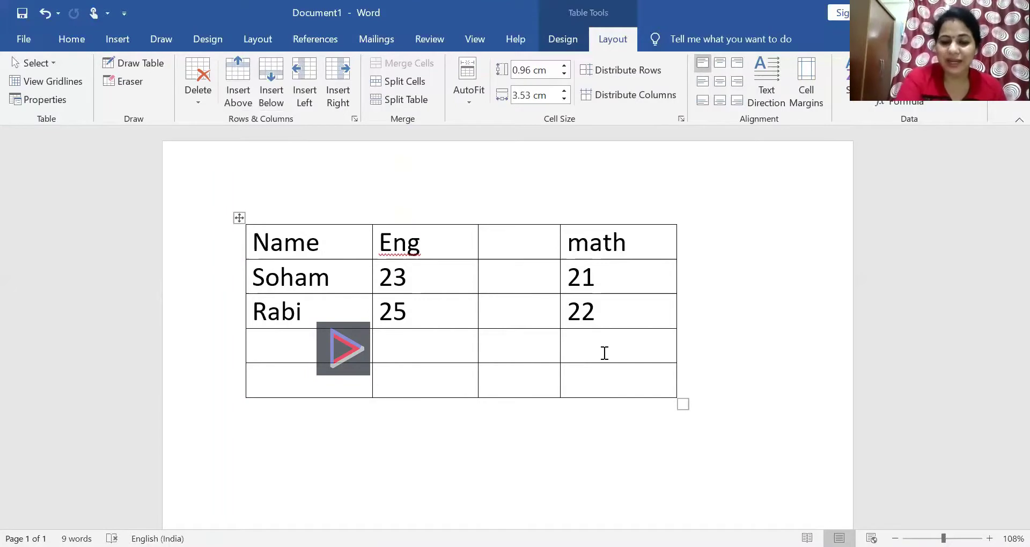
key("Tab")
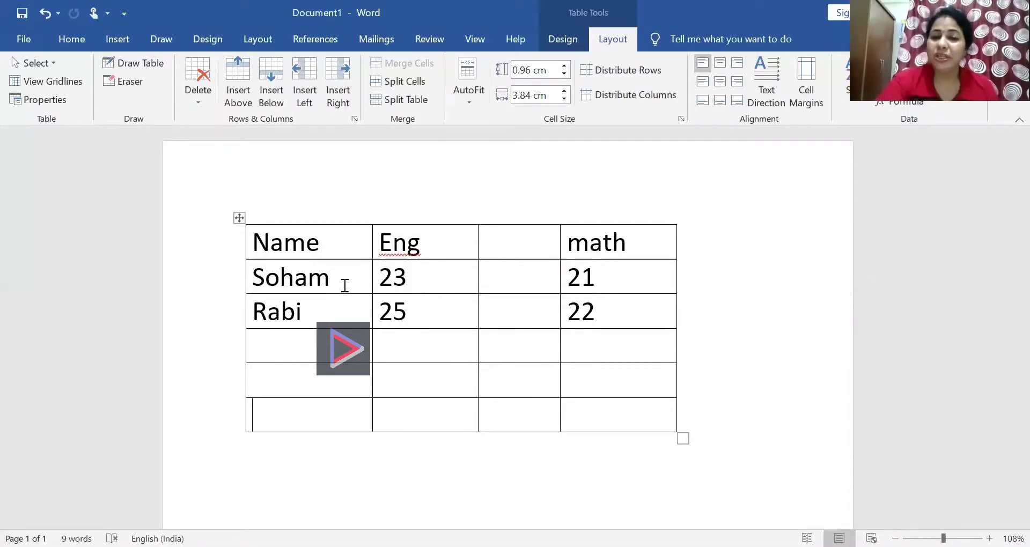
Step: Try the plain table styles on the table in turn, return it to the black full-grid style, and place the cursor in the Name cell
left_click(567, 35)
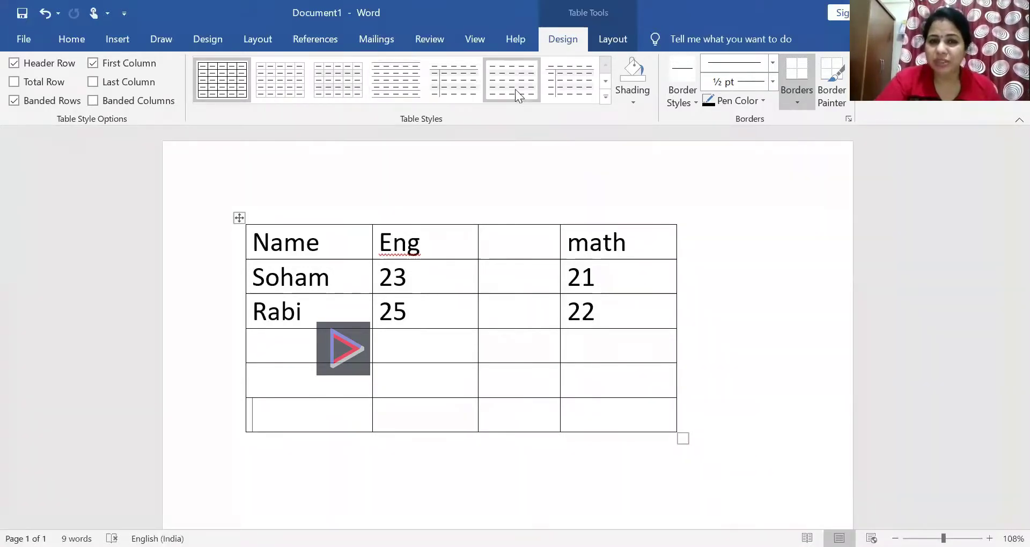
left_click(285, 97)
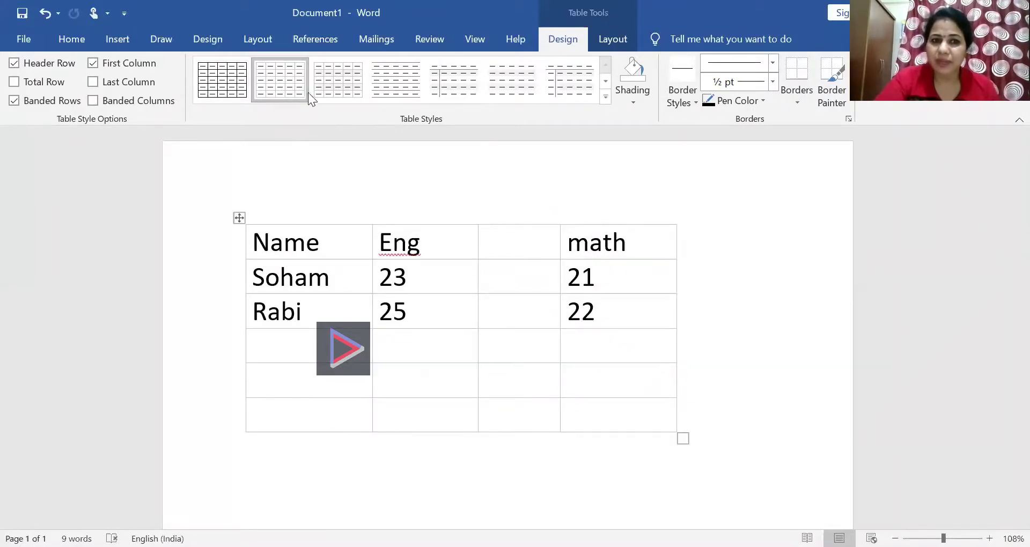
left_click(329, 83)
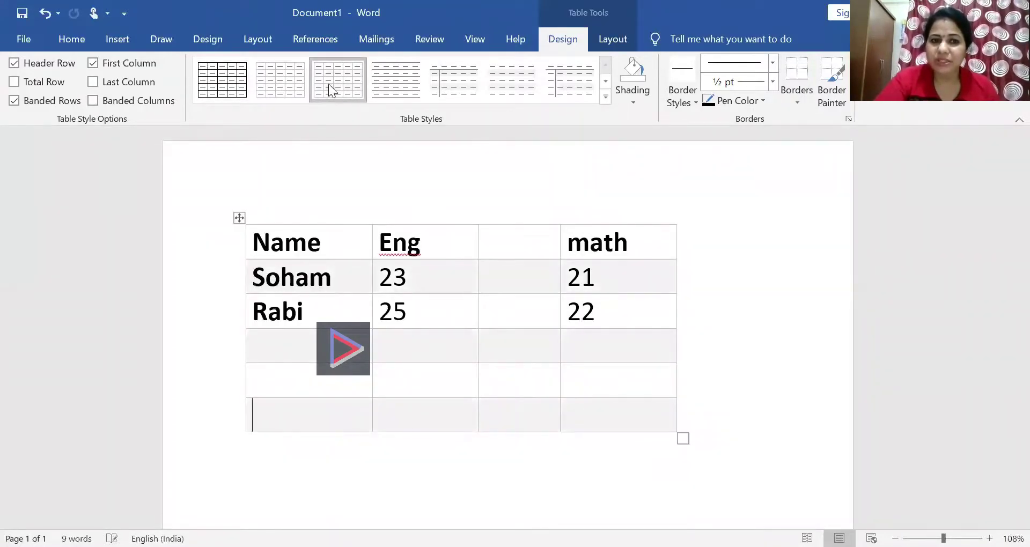
left_click(391, 78)
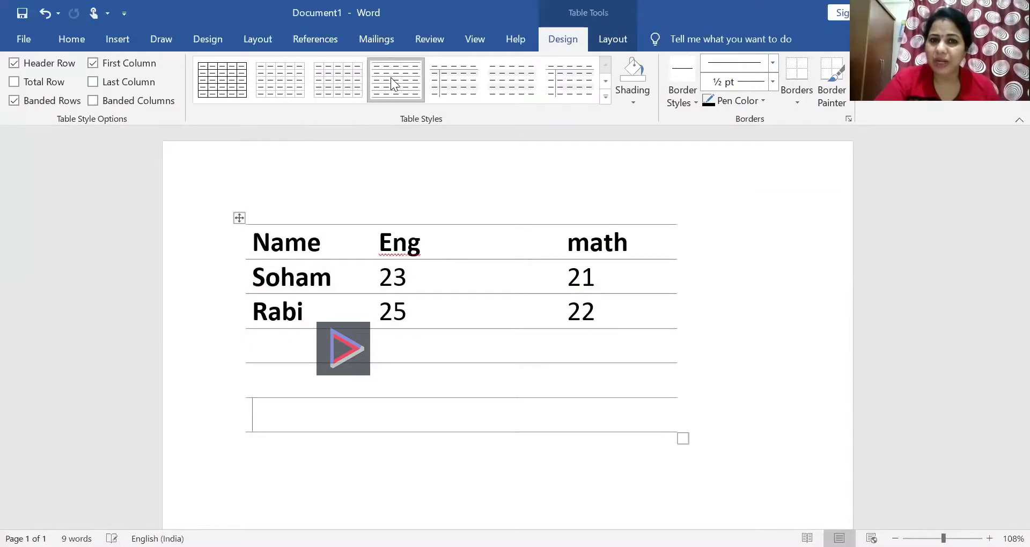
left_click(452, 82)
left_click(520, 82)
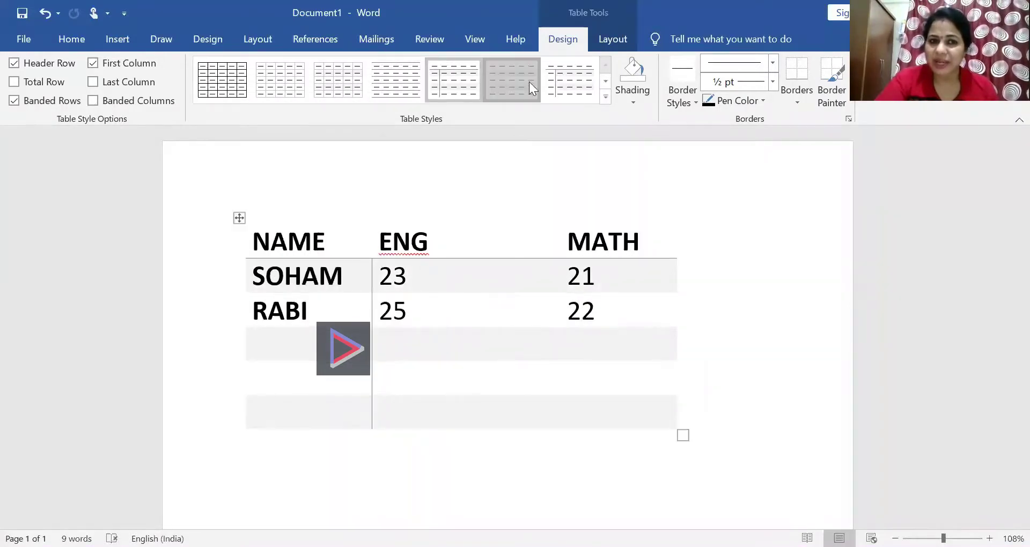
left_click(564, 86)
left_click(234, 97)
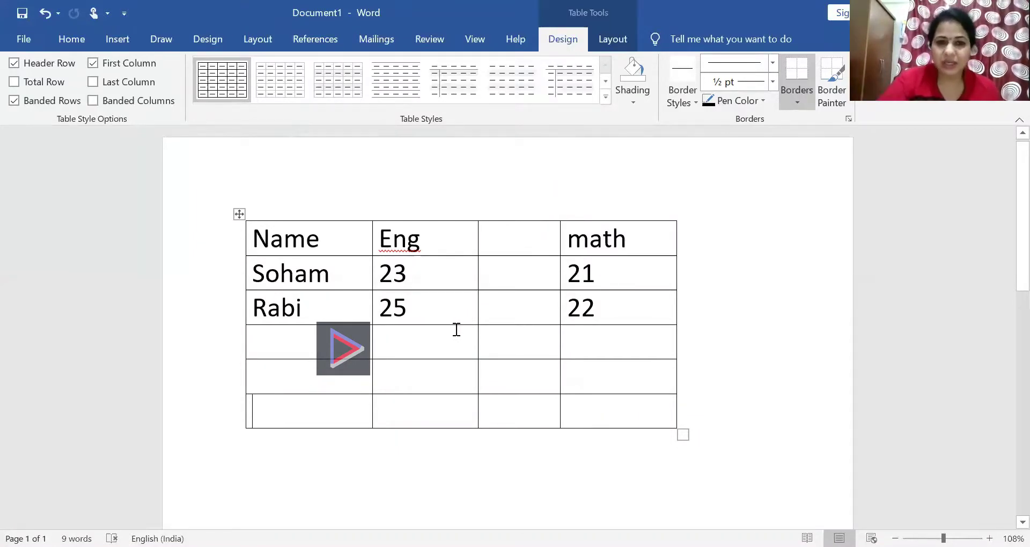
left_click(341, 246)
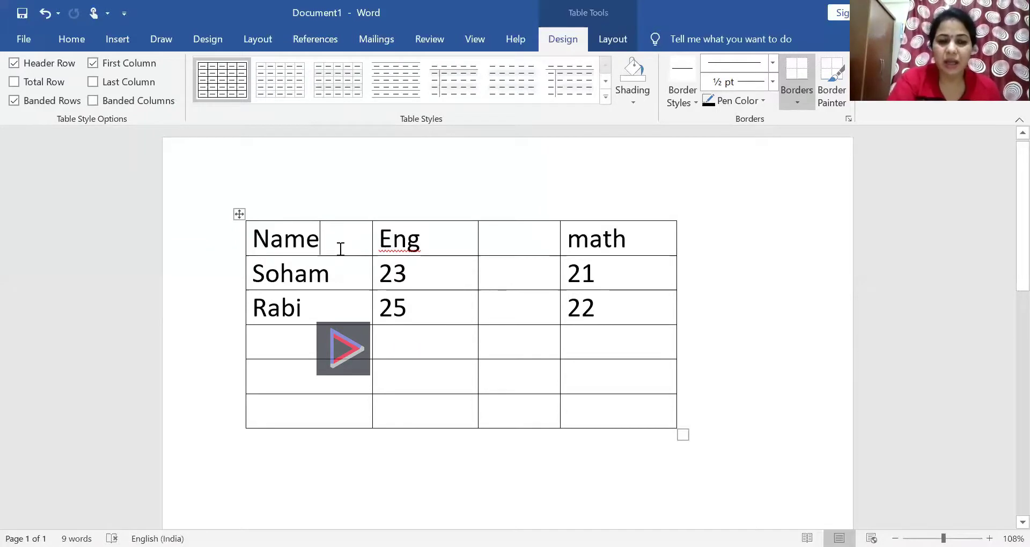
Step: Append "of" to the Name heading in the first header cell, removing any extra text entered after it
type("of ")
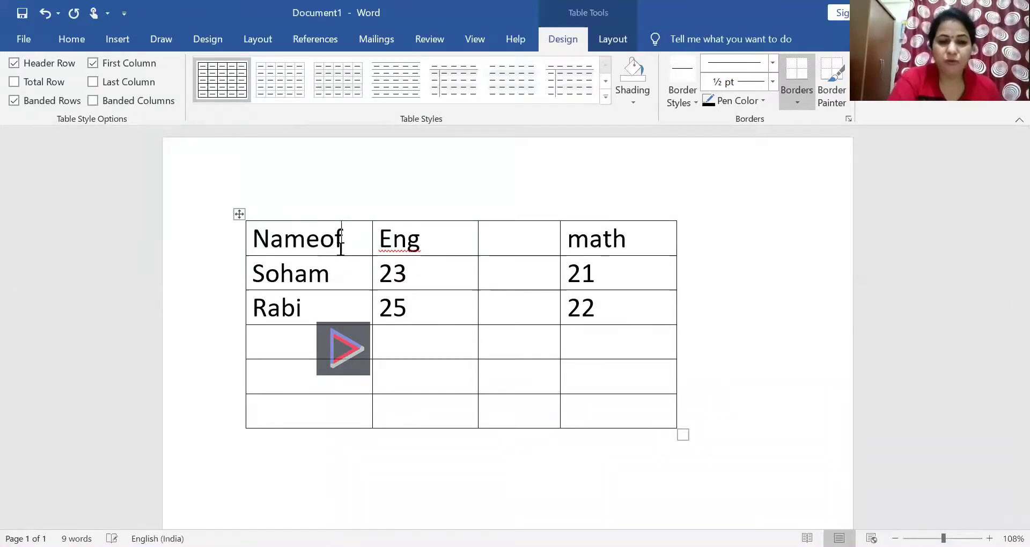
type("a cu")
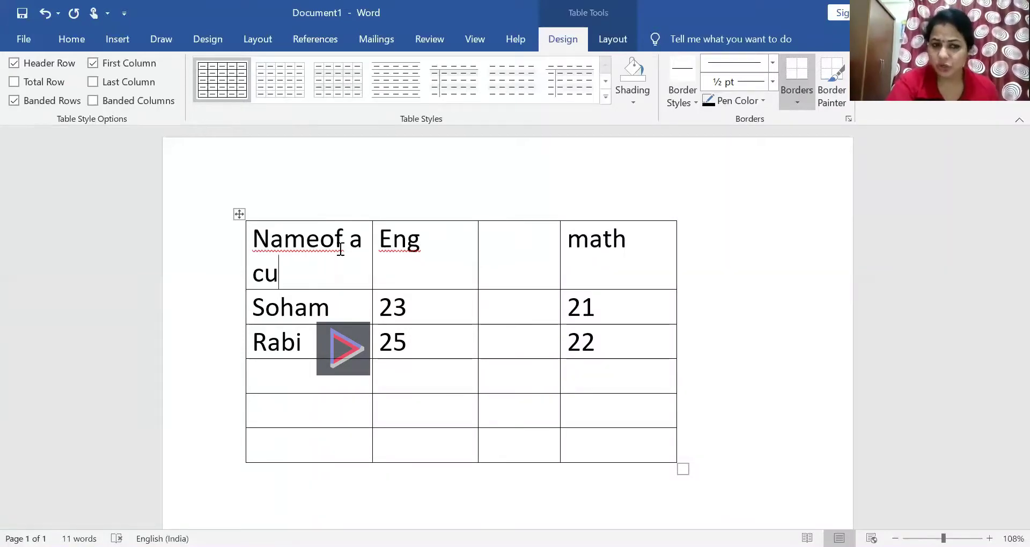
key("BackSpace")
key("BackSpace")
key("BackSpace")
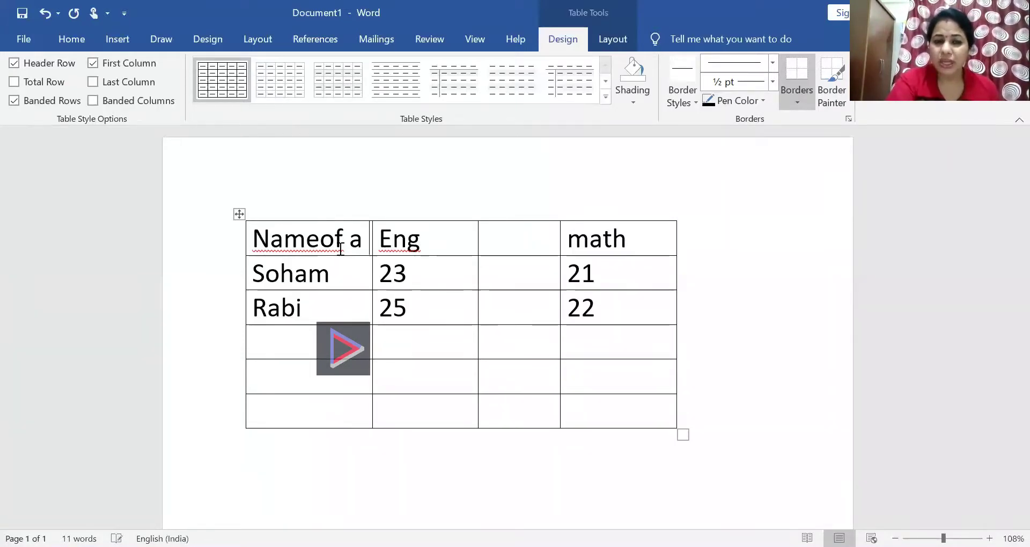
key("BackSpace")
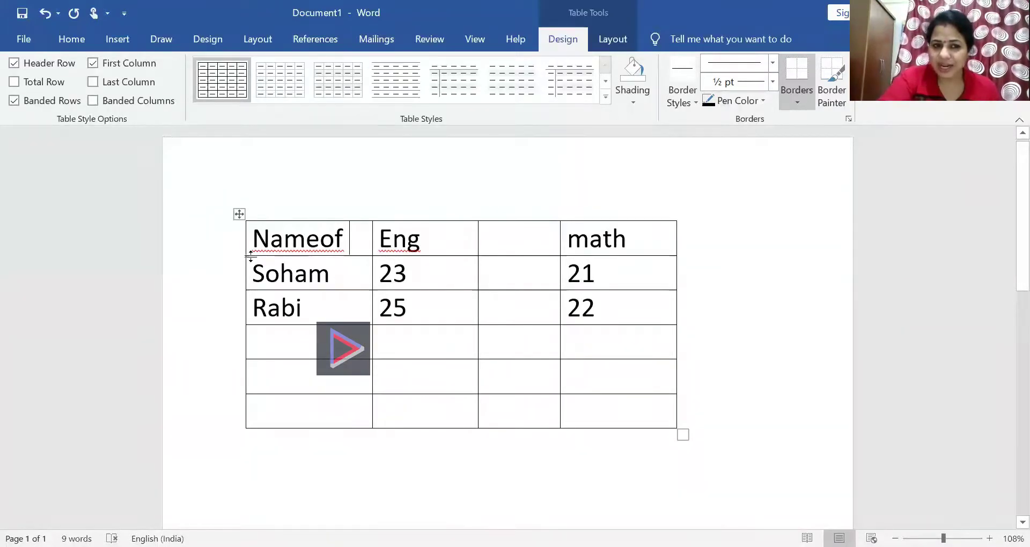
Step: Move the header row's lower border down and back up slightly to make the row about 1.23 cm high
left_click_drag(251, 256, 253, 271)
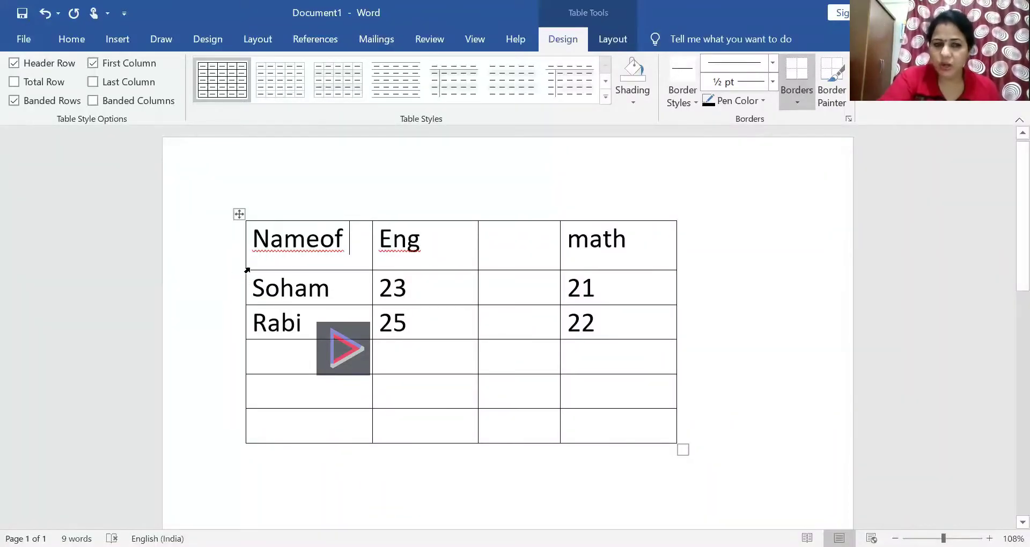
left_click_drag(246, 271, 245, 271)
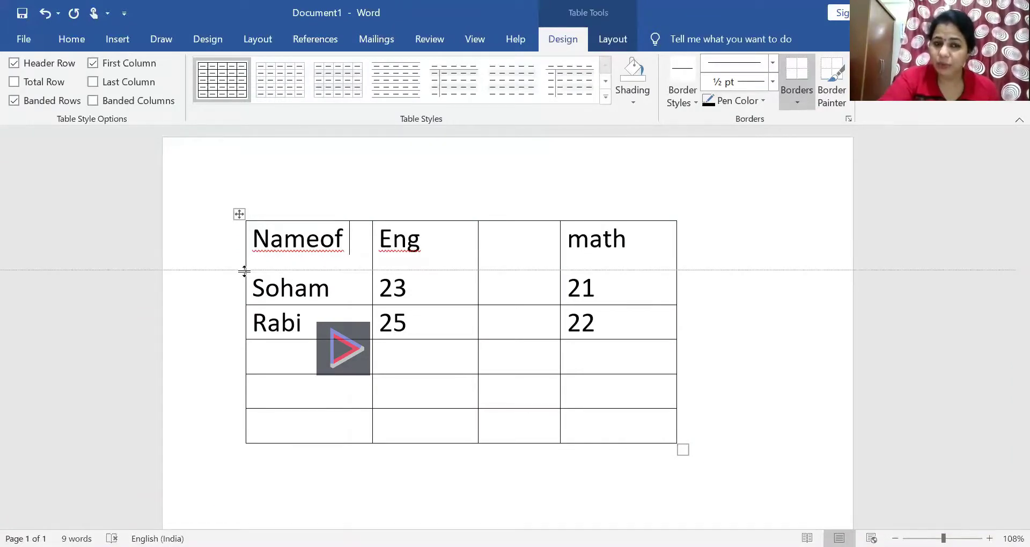
left_click_drag(245, 271, 244, 259)
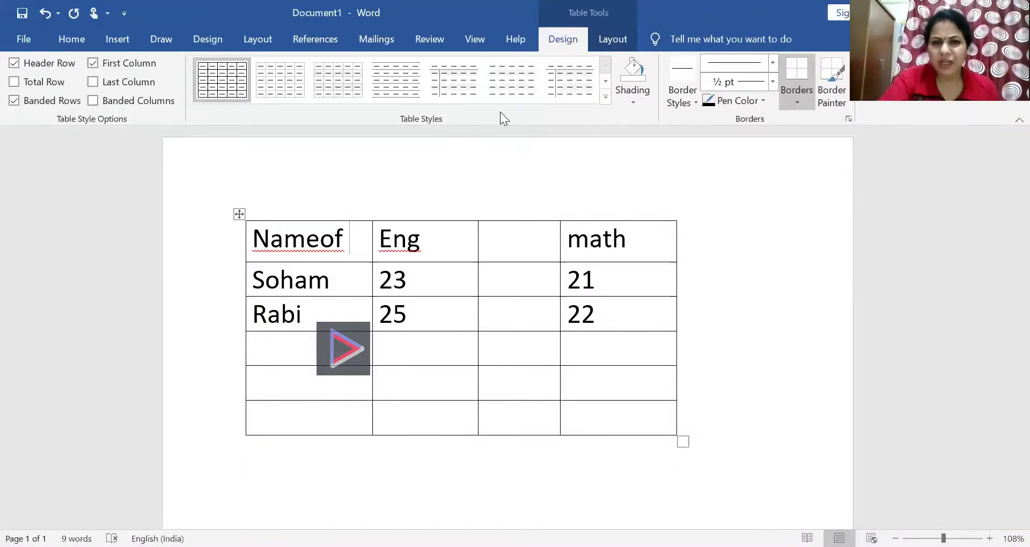
left_click(512, 79)
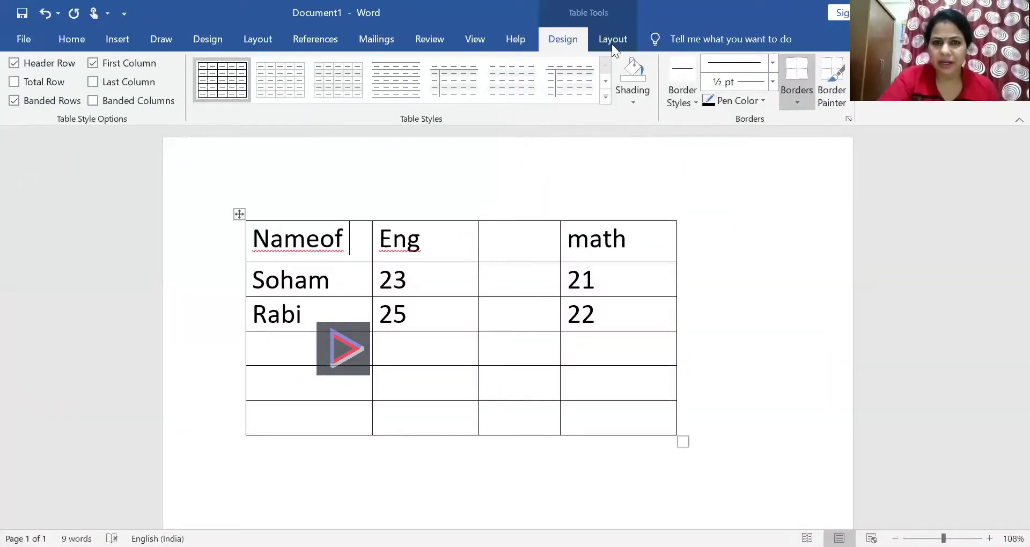
Step: Set the header row's specified height to 2.2 cm in the table properties
left_click(612, 42)
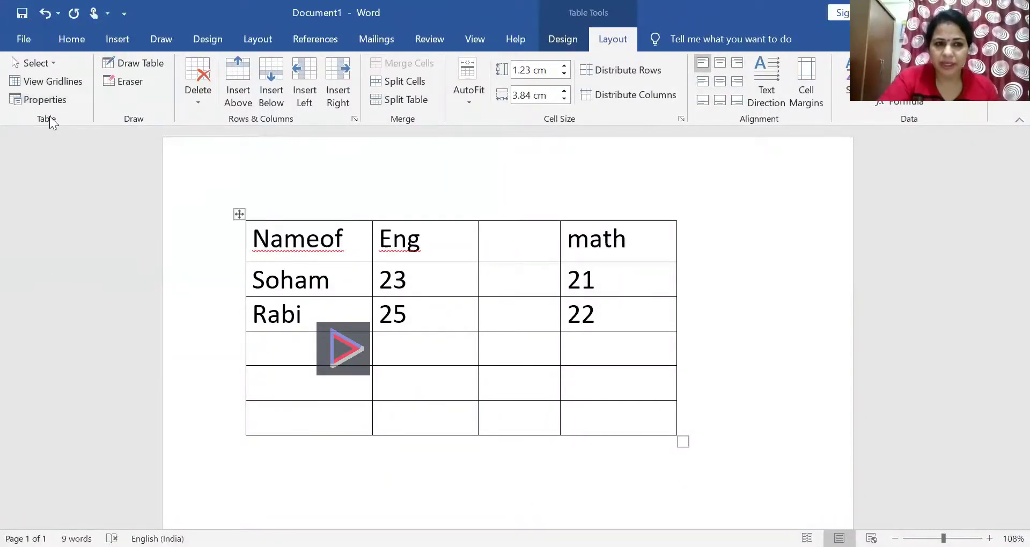
left_click(47, 101)
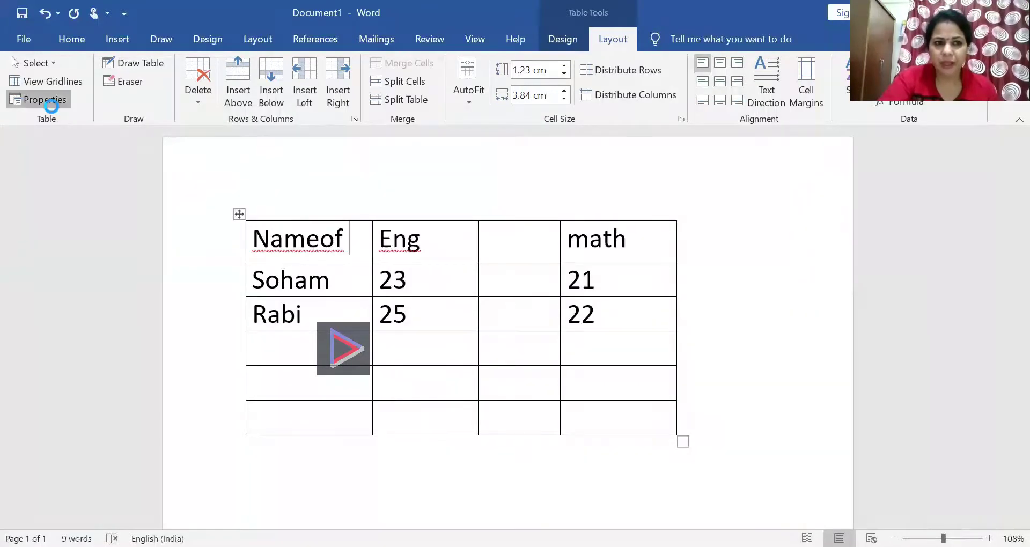
left_click(424, 113)
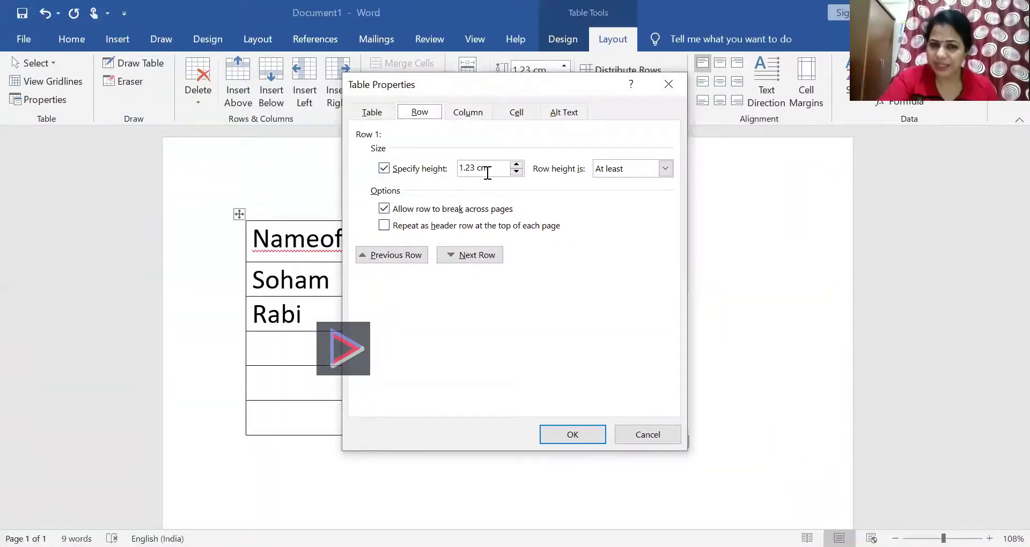
left_click(517, 165)
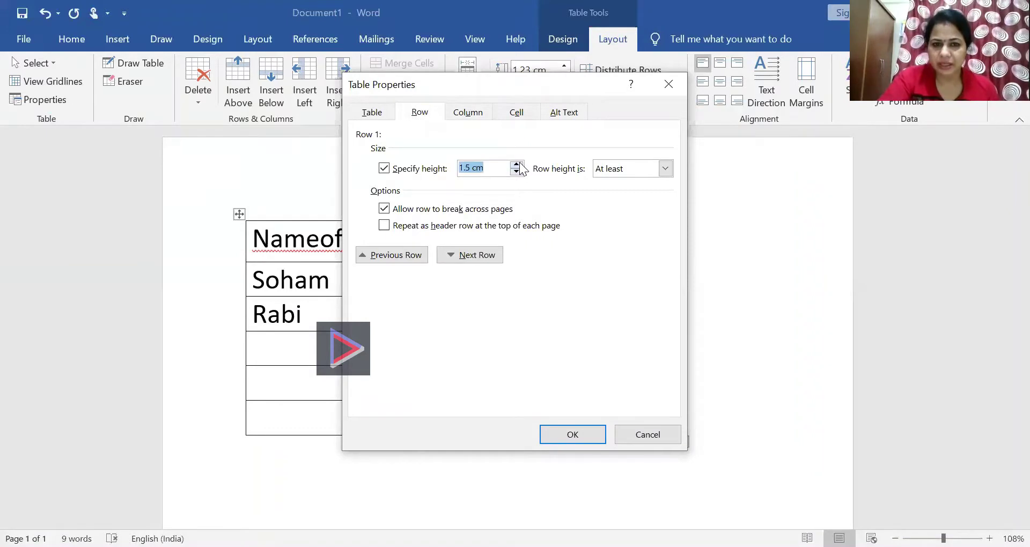
left_click(518, 165)
left_click(518, 165)
left_click(517, 165)
left_click(518, 165)
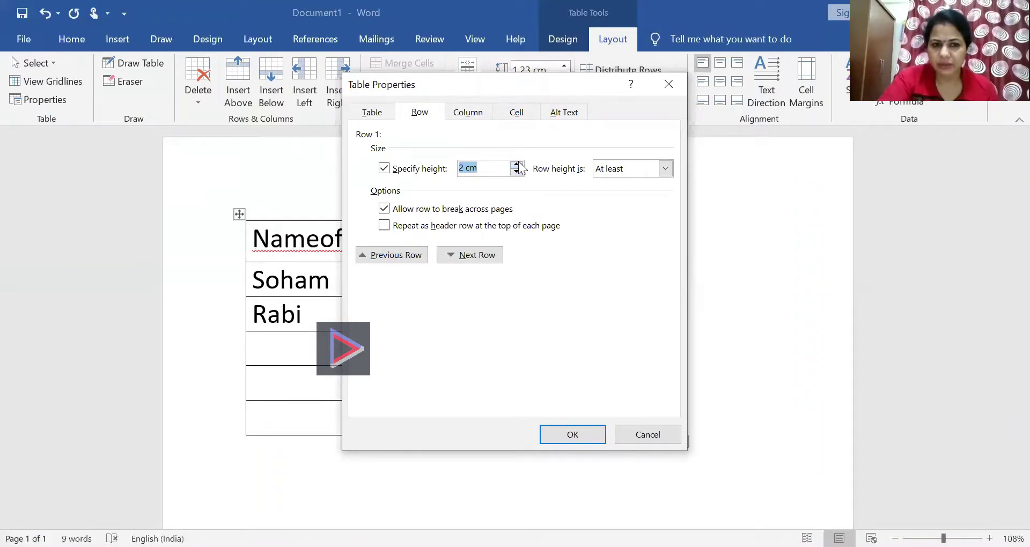
left_click(518, 165)
left_click(518, 165)
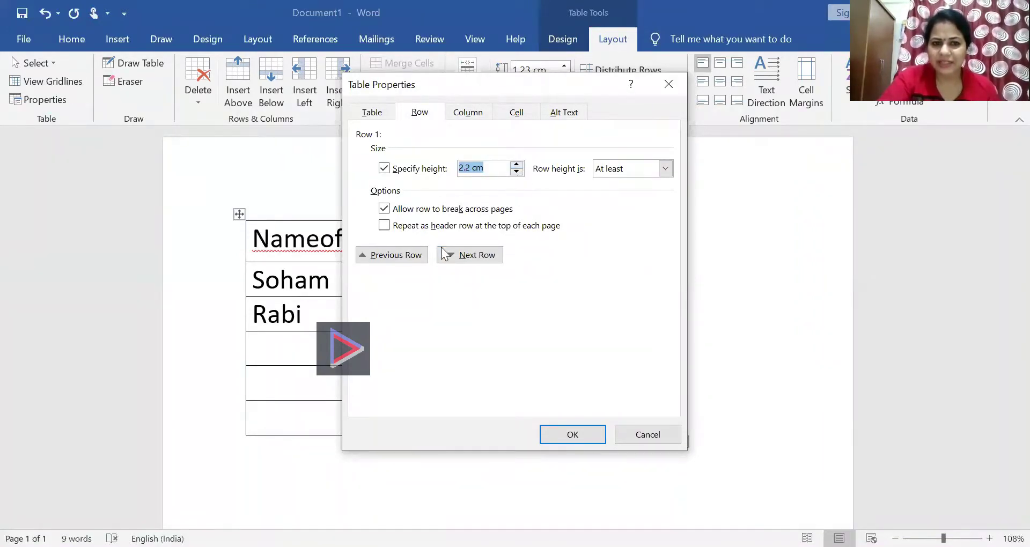
left_click(585, 436)
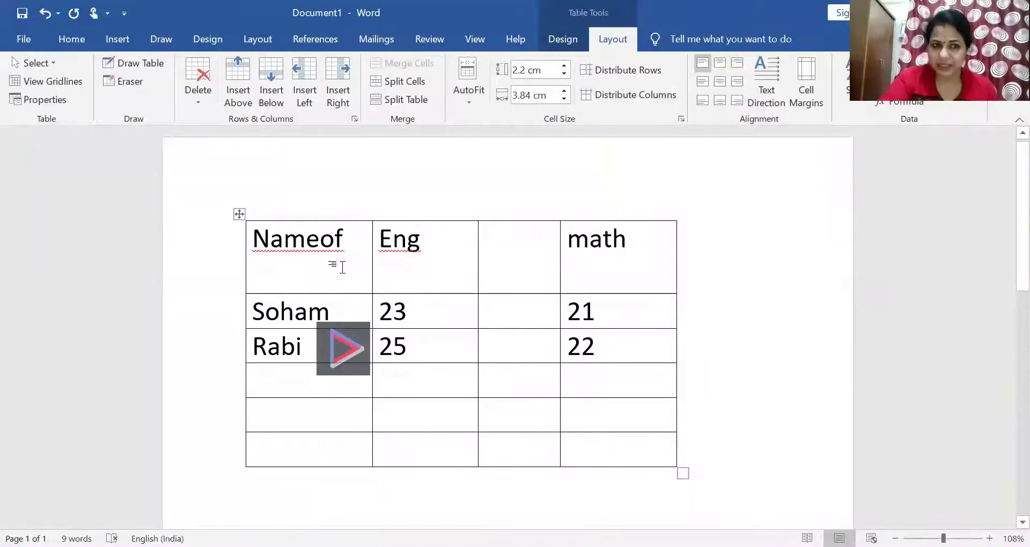
Step: Set the first column's preferred width to 5.6 cm in the table properties
left_click(54, 97)
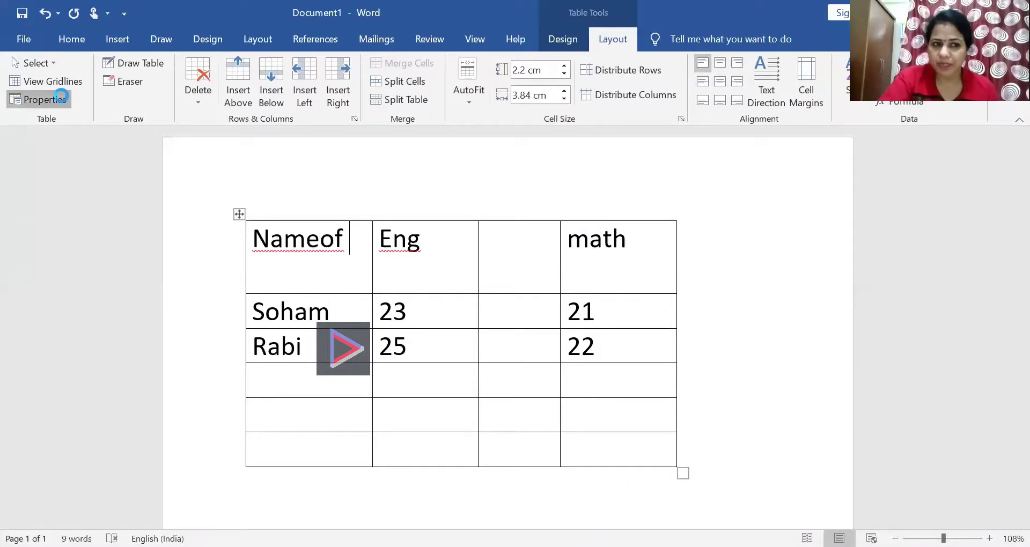
left_click(428, 118)
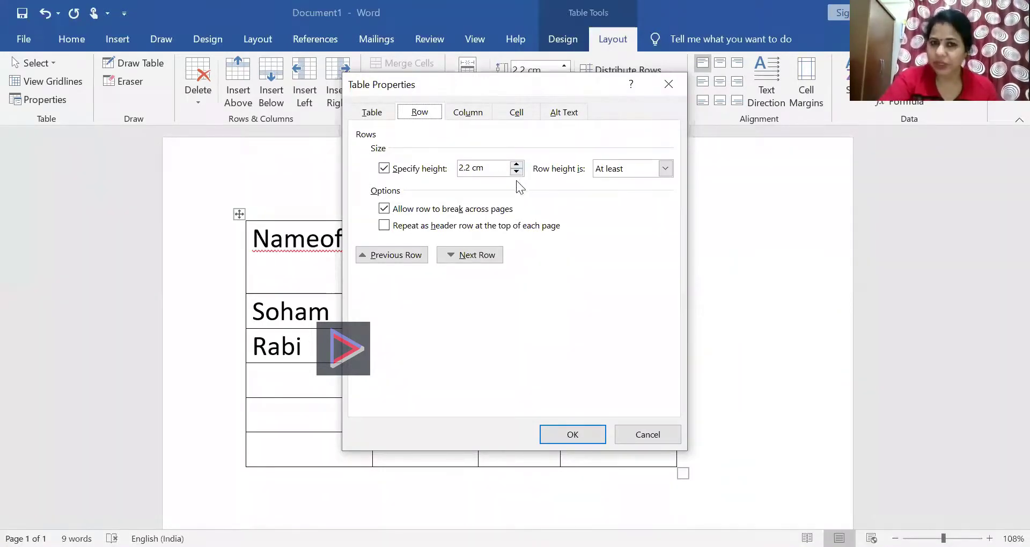
left_click(479, 116)
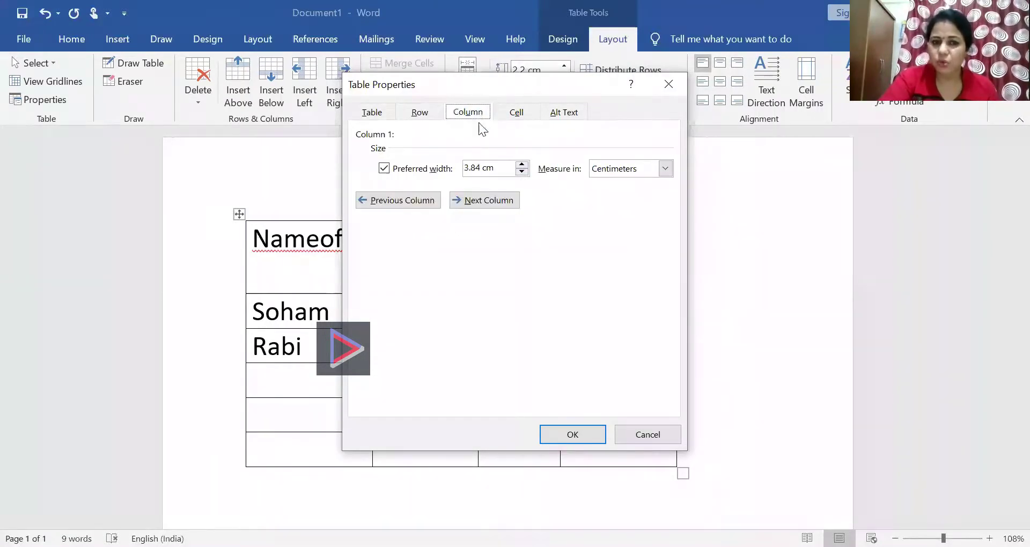
left_click(521, 172)
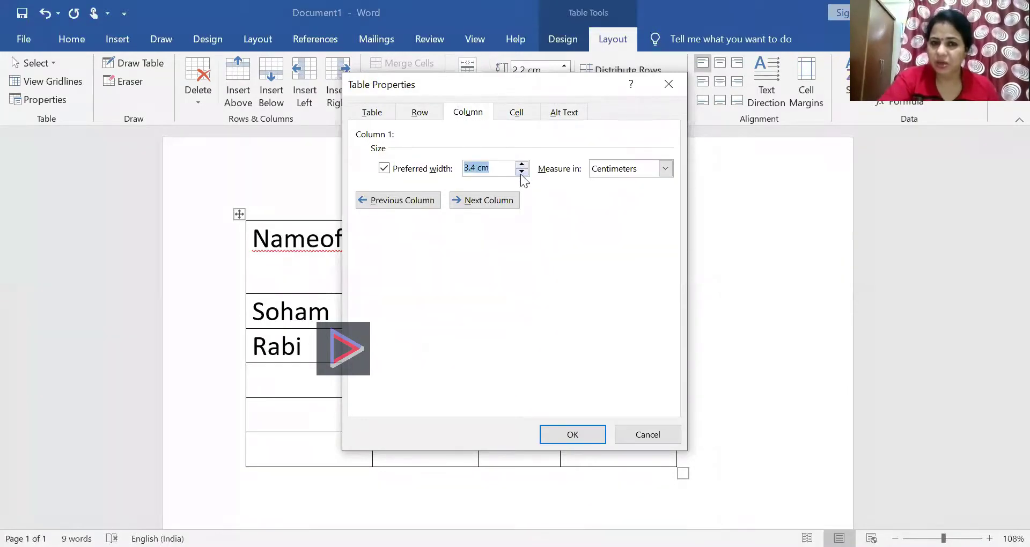
left_click(522, 172)
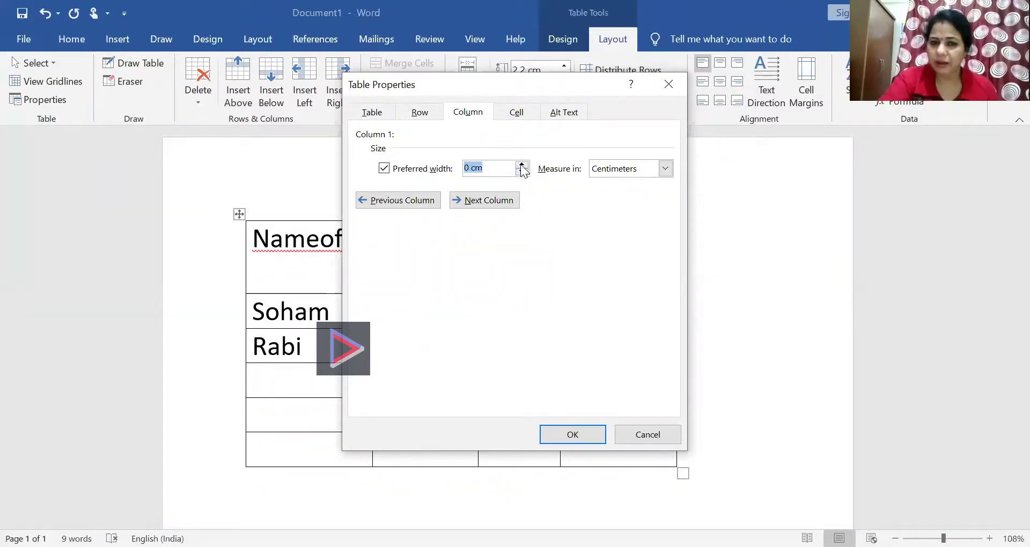
left_click(522, 165)
left_click(522, 166)
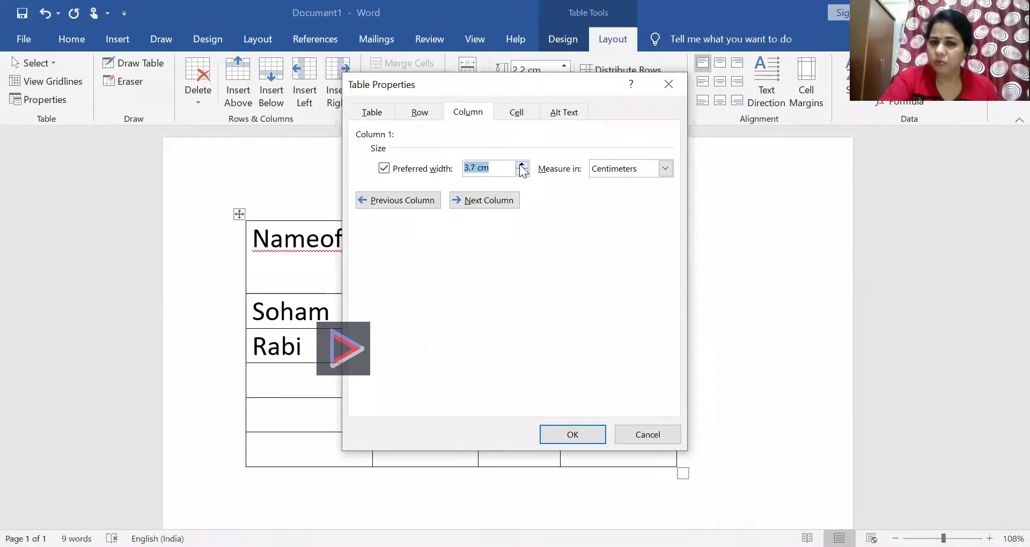
left_click(594, 436)
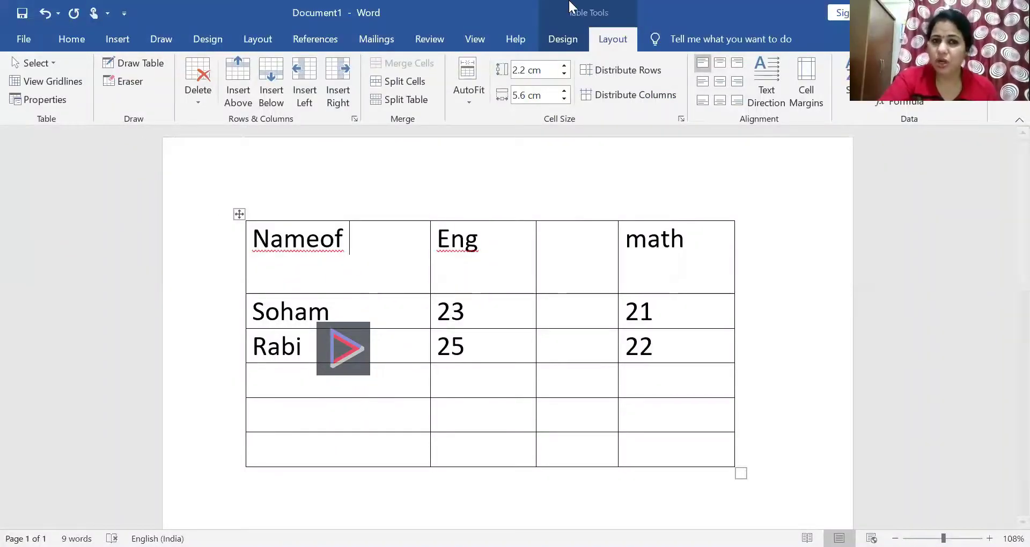
left_click(57, 101)
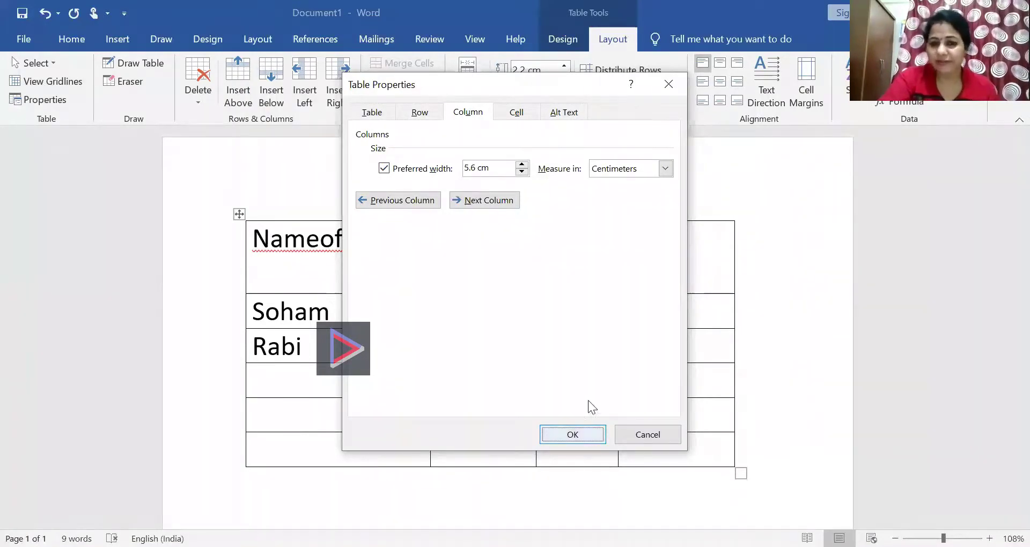
left_click(586, 435)
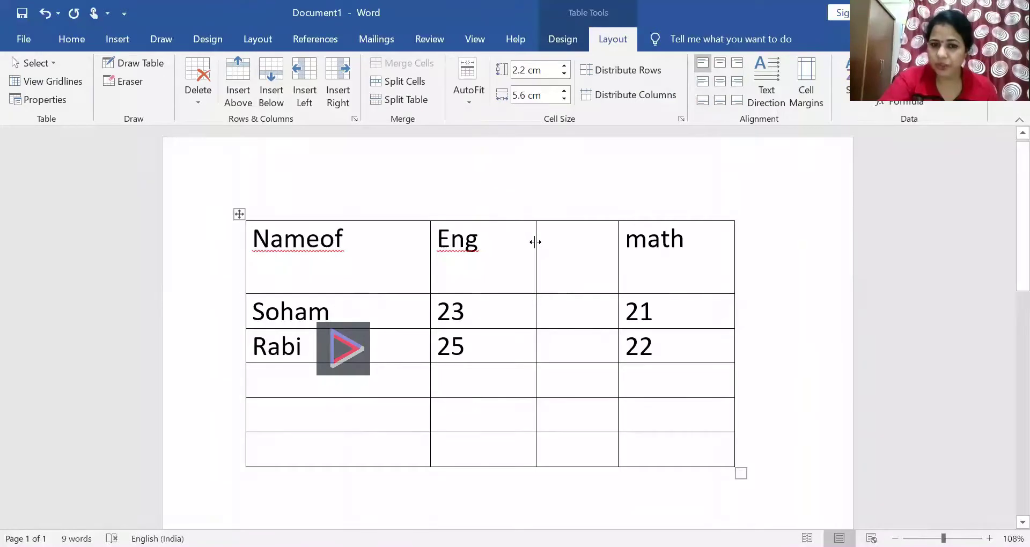
Step: Shift the border between the Eng column and the blank column, narrowing Eng and widening the blank column to about 3.3 cm
left_click_drag(535, 242, 573, 255)
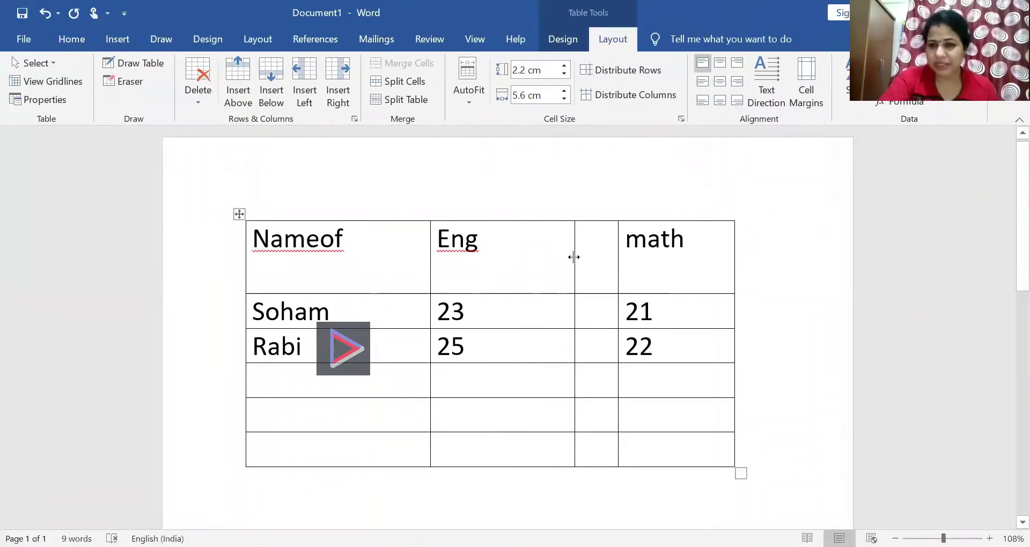
left_click_drag(574, 257, 510, 271)
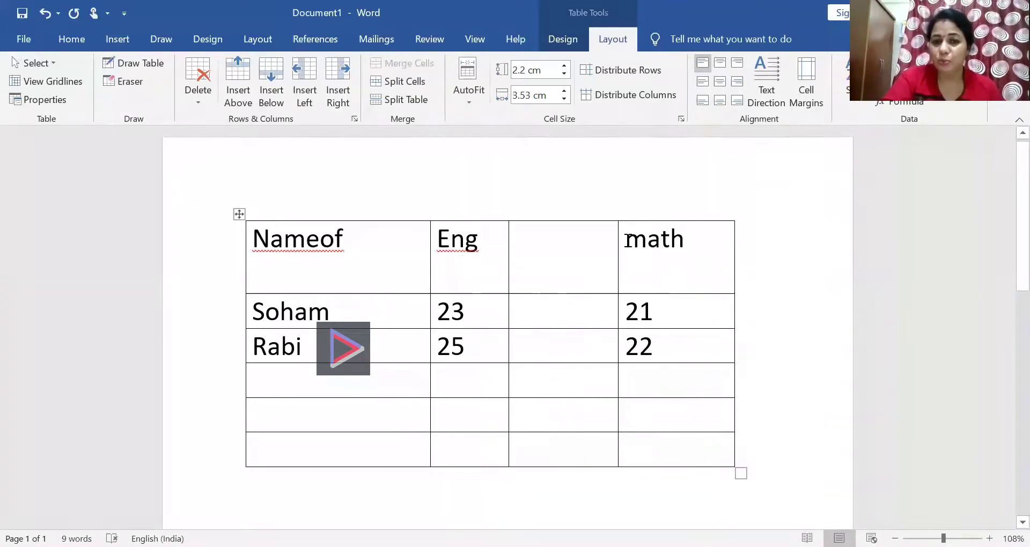
Step: Split the math header cell into two columns and one row
left_click_drag(626, 238, 721, 250)
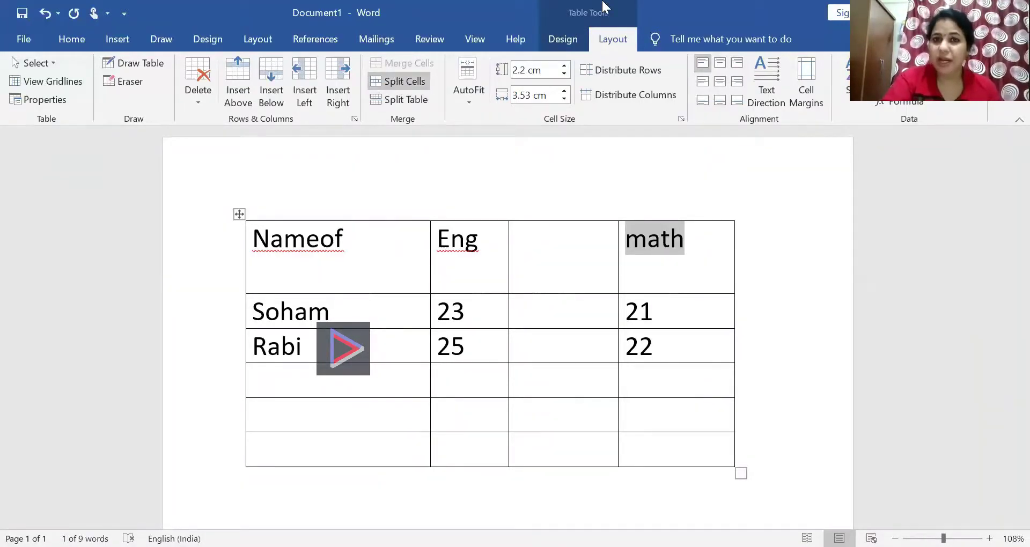
left_click(392, 82)
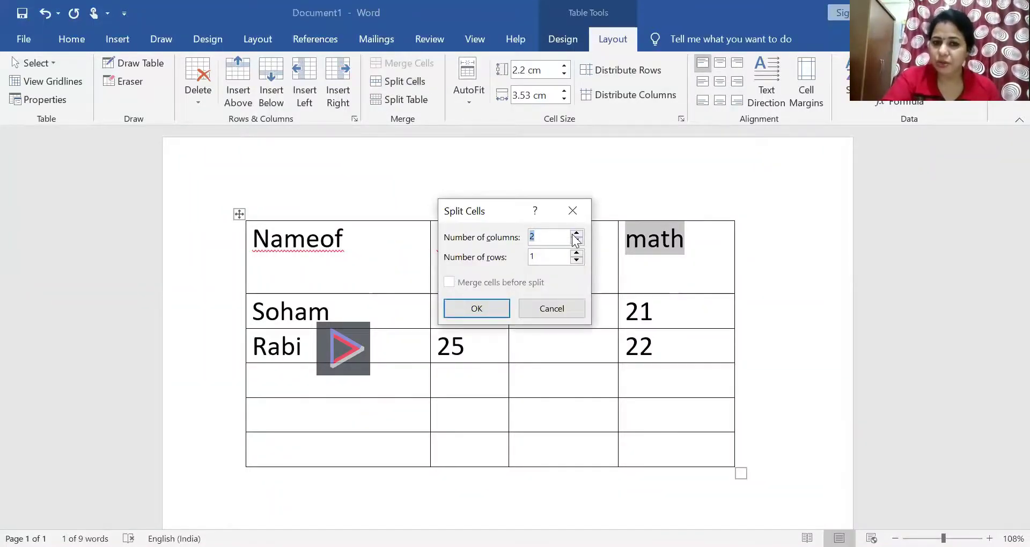
left_click(502, 312)
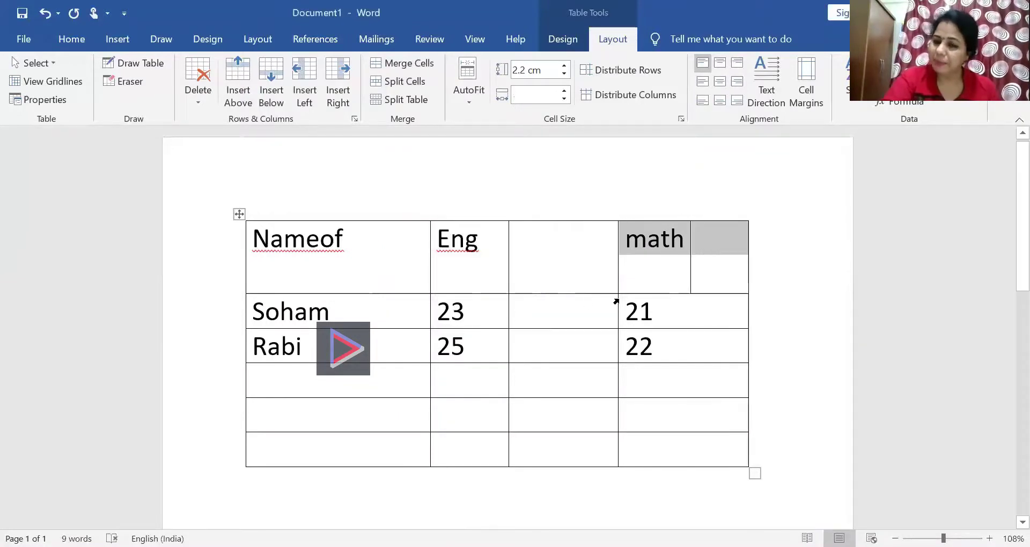
Step: Split the blank header cell between Eng and math into three columns and one row
left_click(582, 288)
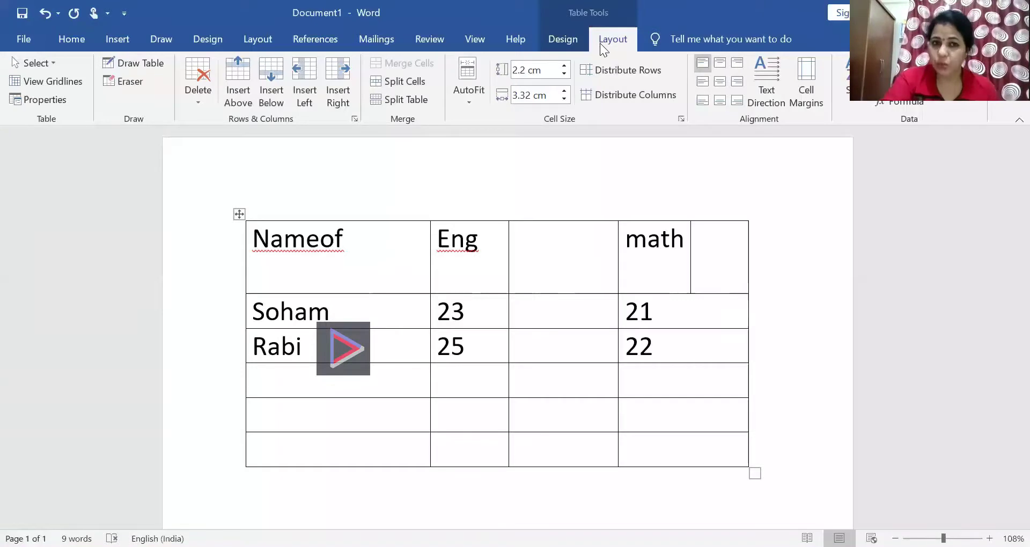
left_click(420, 82)
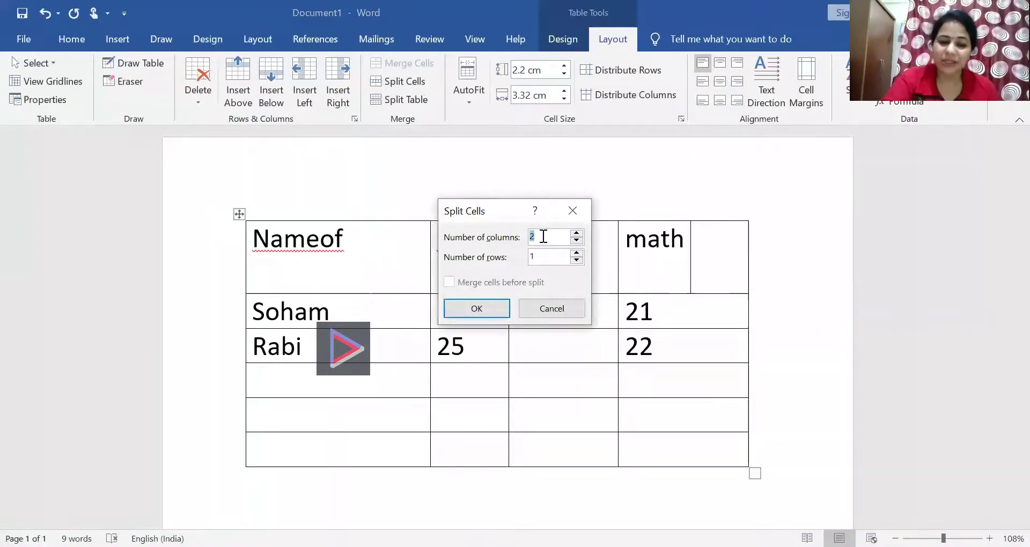
type("3")
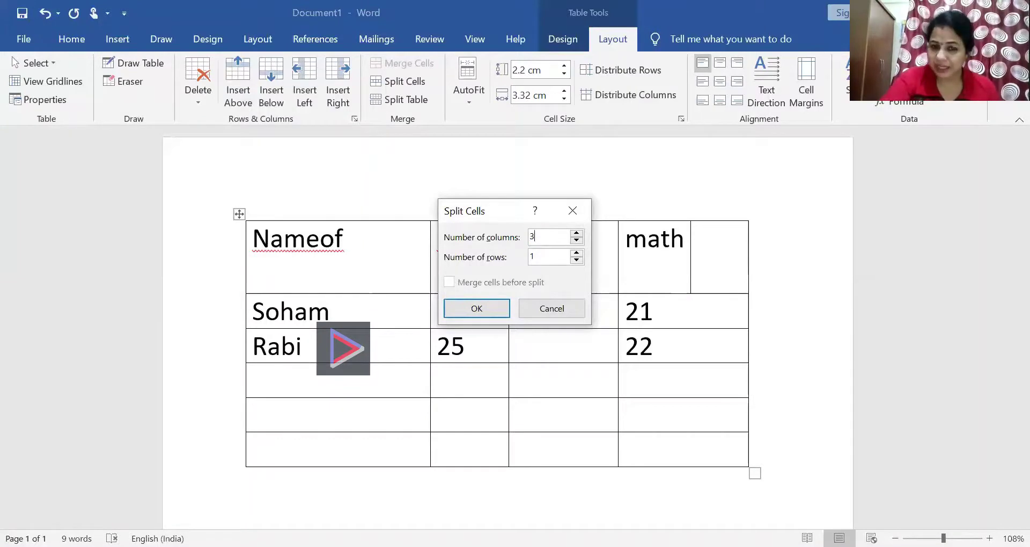
left_click(478, 309)
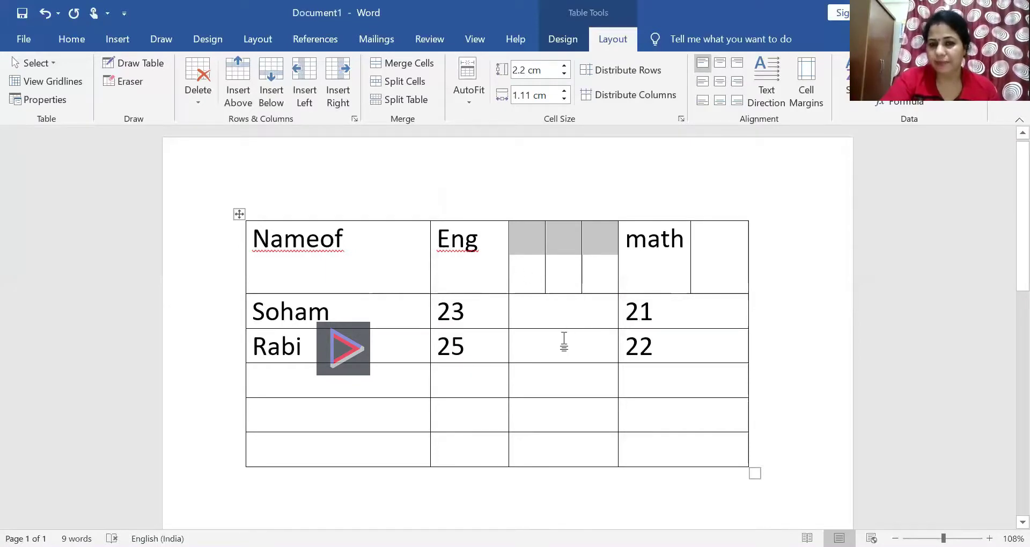
key("Left")
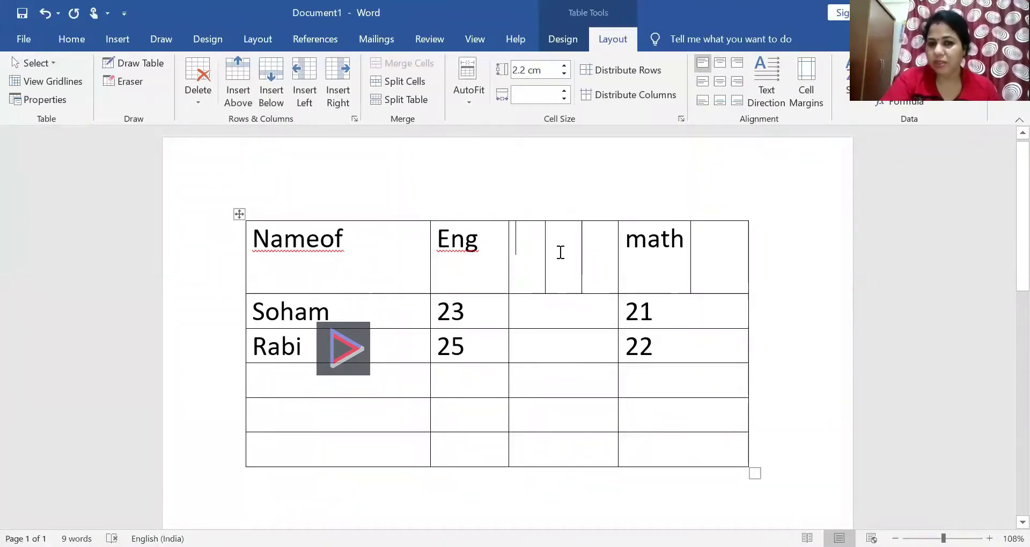
left_click(562, 252)
left_click(607, 259)
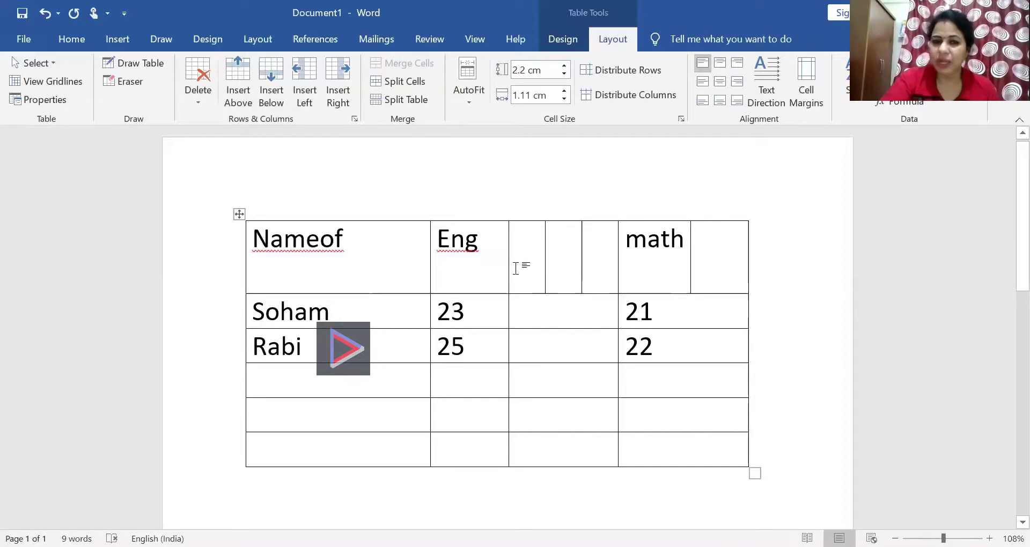
Step: Re-split the three blank header cells between Eng and math into three columns and two rows, merging them before the split
left_click_drag(532, 267, 605, 256)
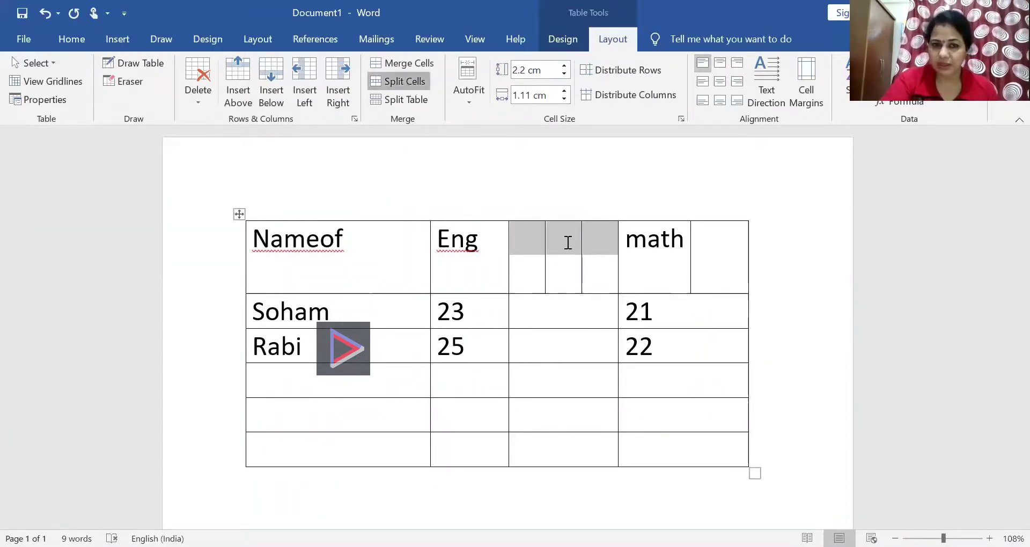
double_click(534, 236)
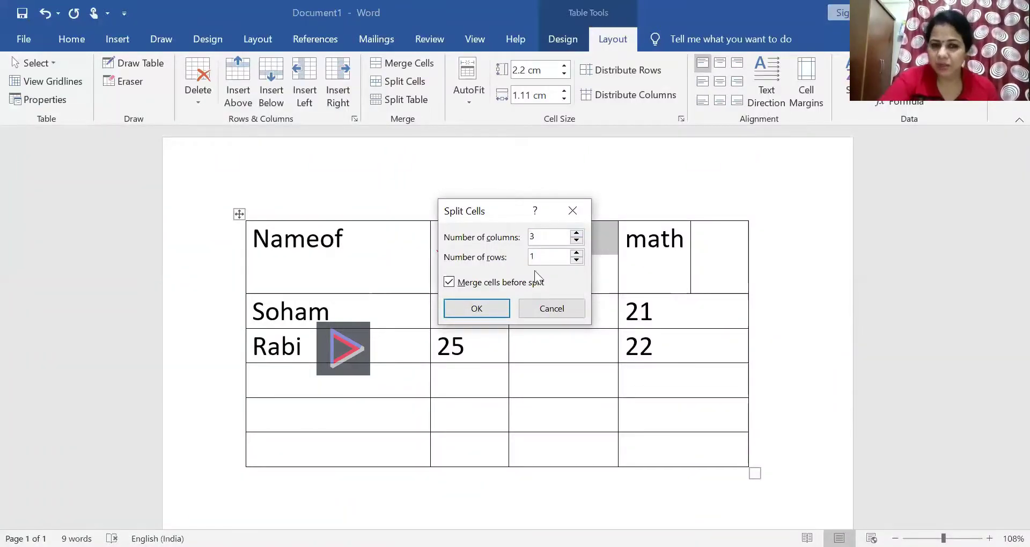
double_click(528, 257)
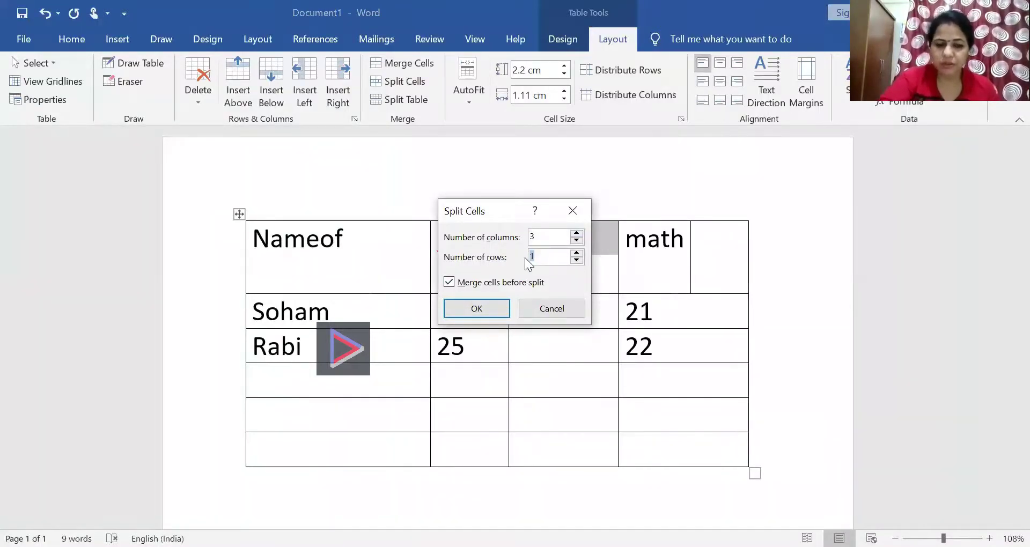
type("2")
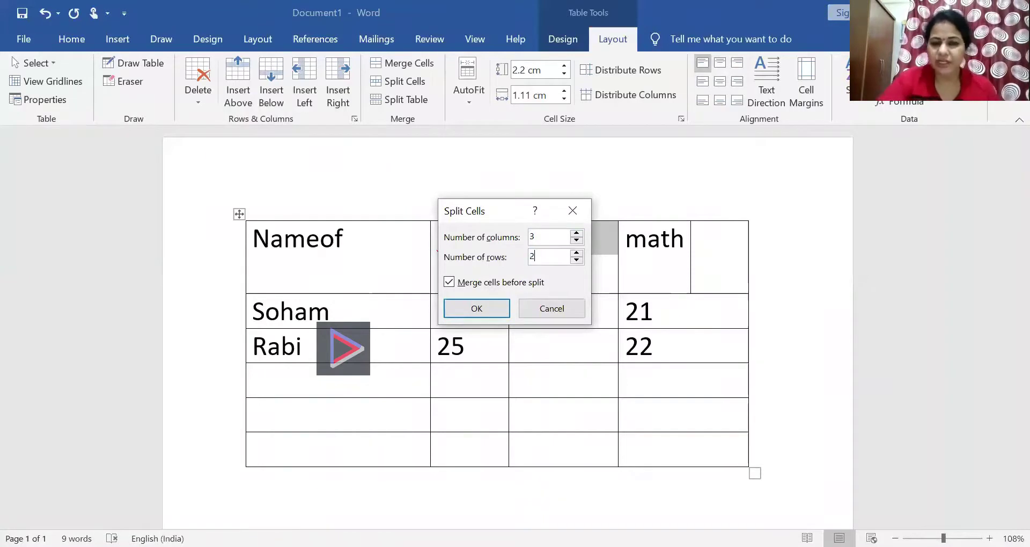
left_click(483, 308)
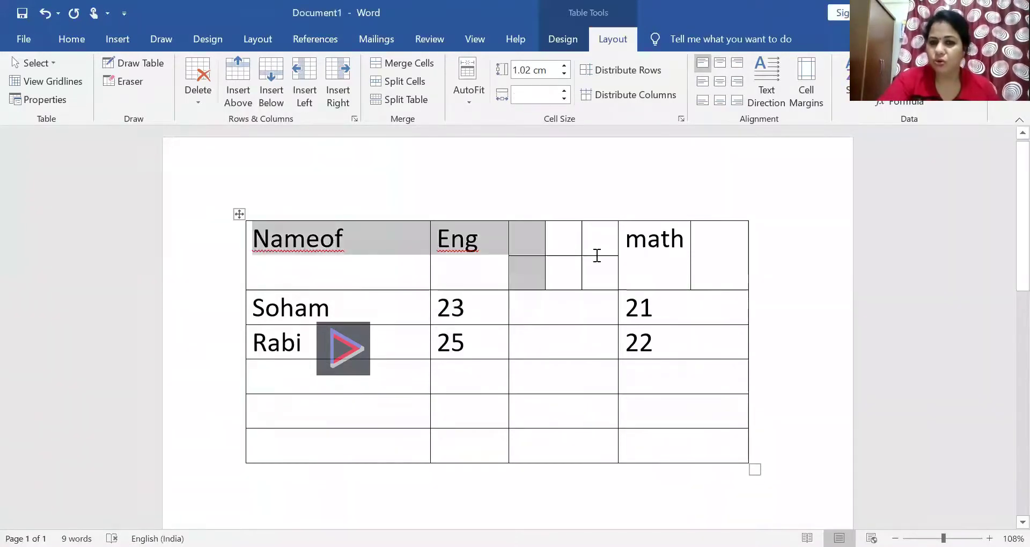
left_click(490, 275)
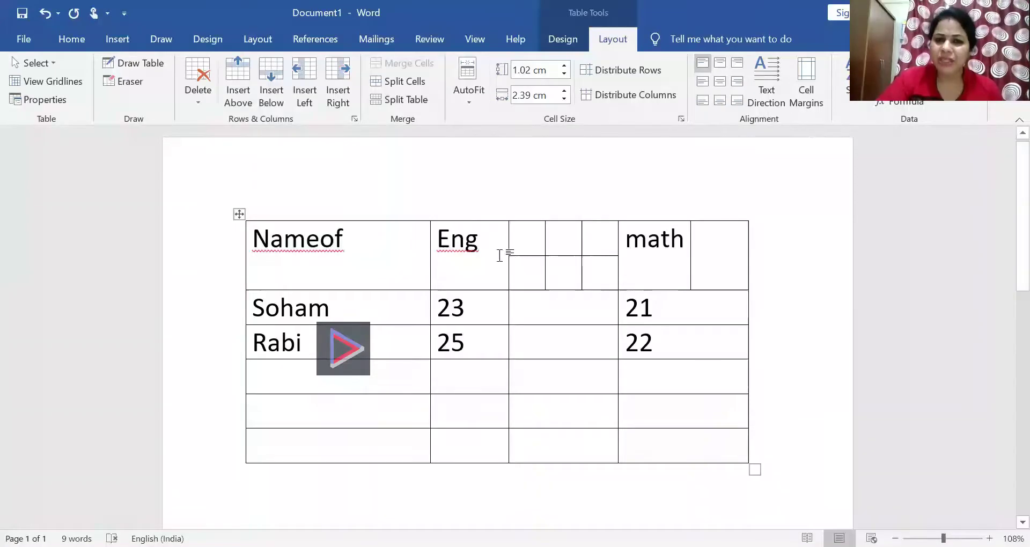
Step: Try merging the Nameof and Eng header cells into one cell and undo the merge
left_click_drag(344, 247, 477, 250)
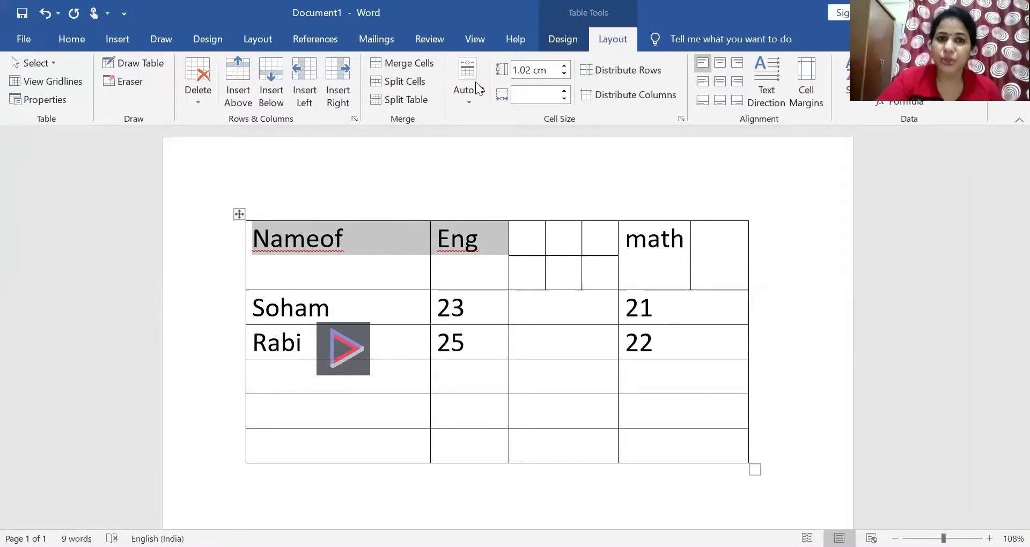
left_click(408, 62)
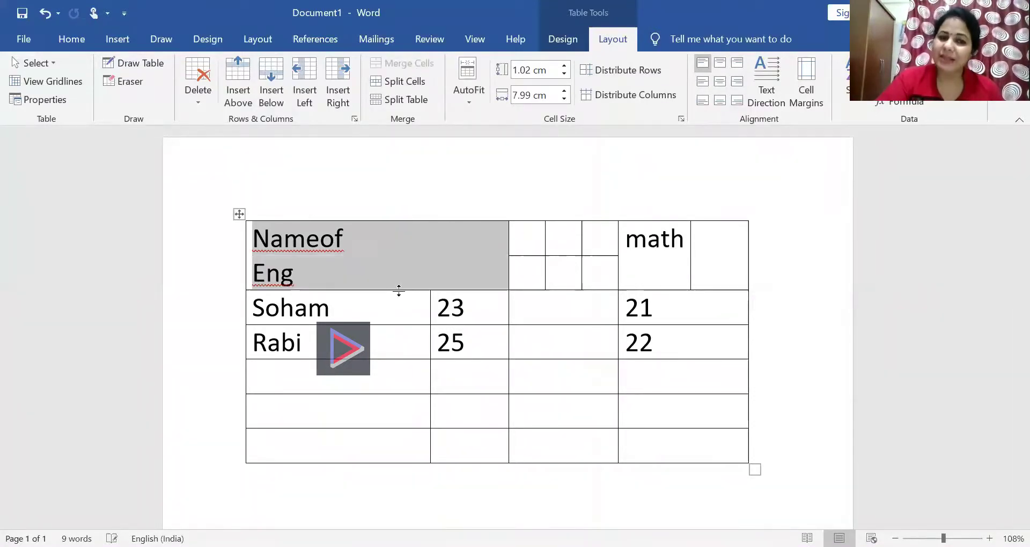
left_click(386, 318)
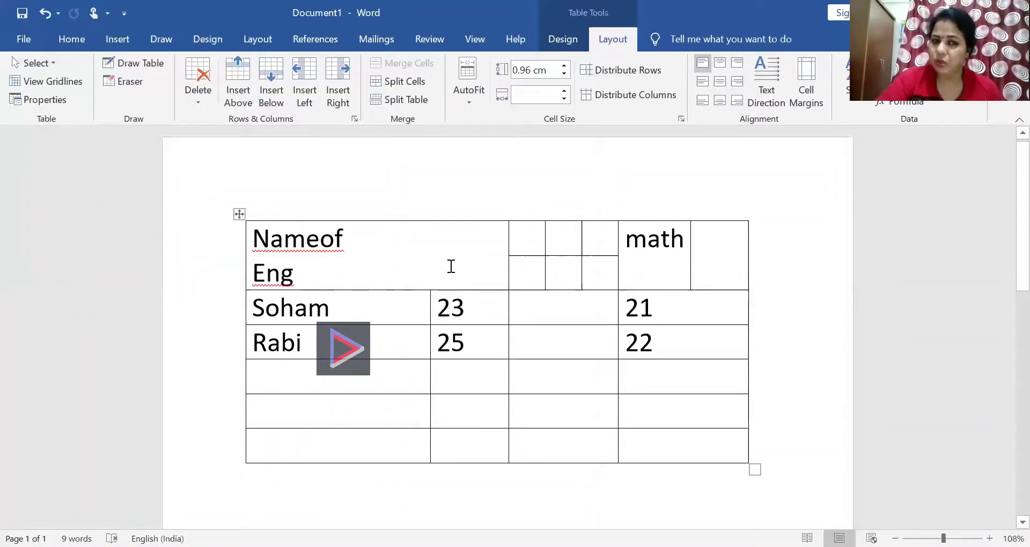
left_click(51, 18)
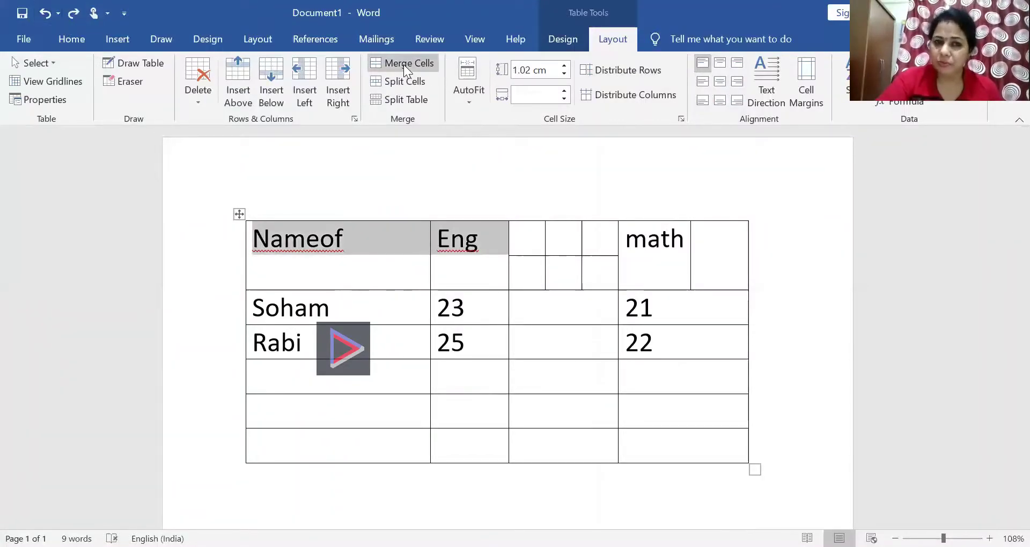
Step: Merge the first two cells of the second blank row below the student entries
left_click(356, 417)
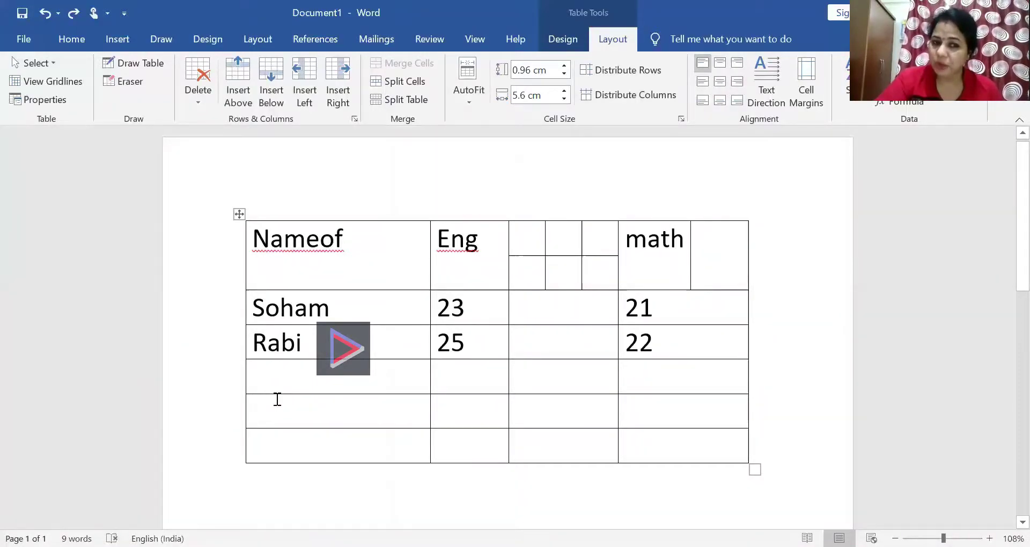
left_click_drag(396, 402, 482, 407)
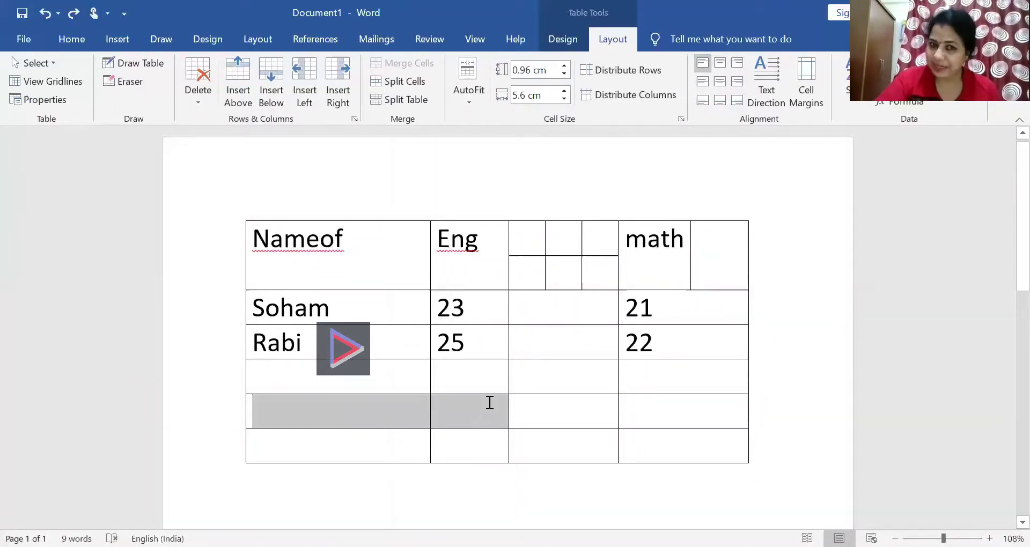
left_click(393, 63)
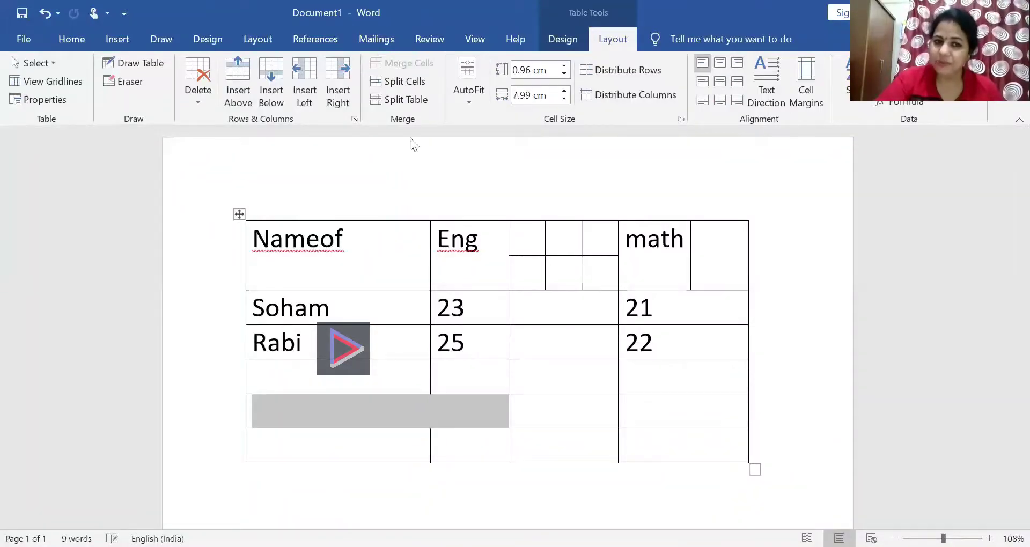
key("ctrl+End")
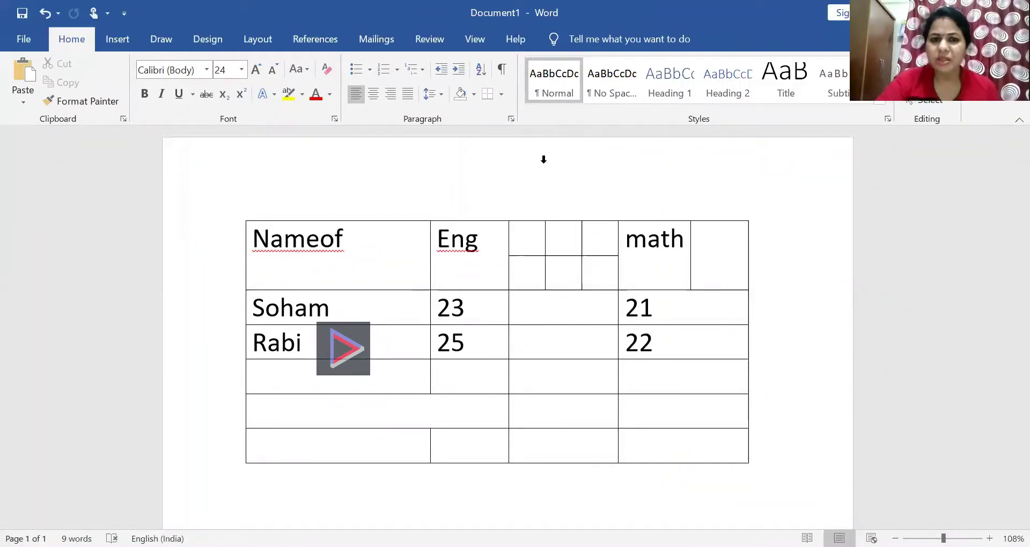
Step: Remove the outside borders from the Eng mark cell containing 23
left_click(490, 292)
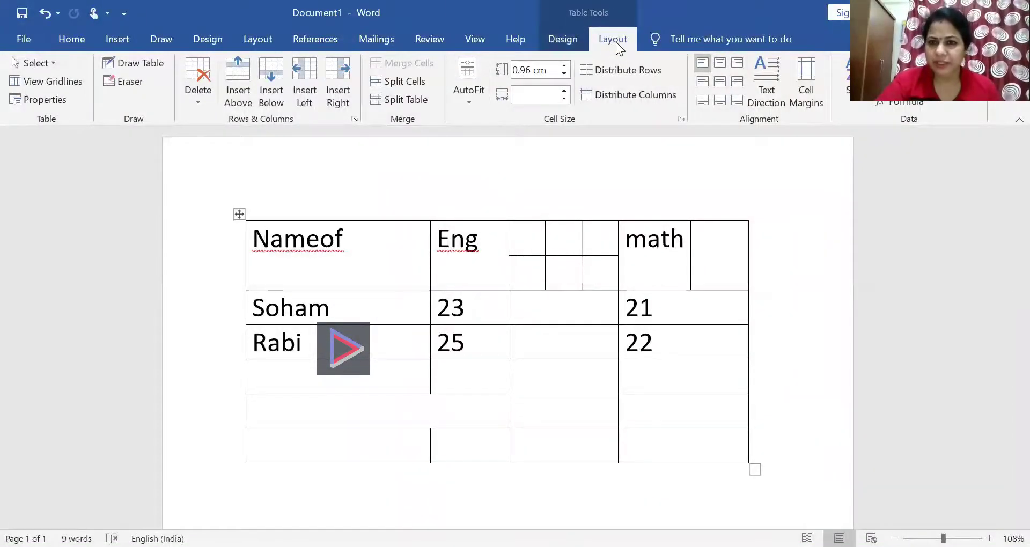
left_click(563, 41)
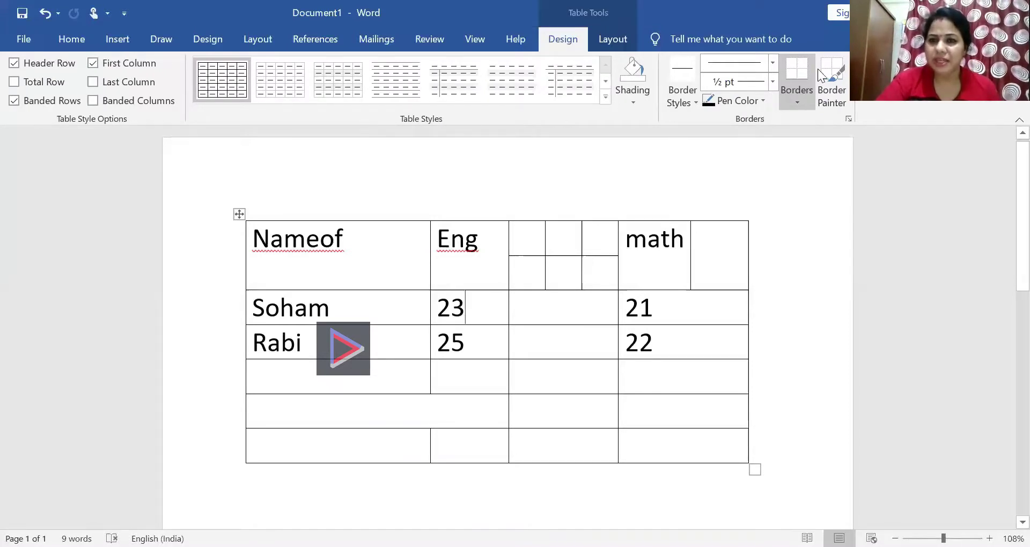
left_click(797, 107)
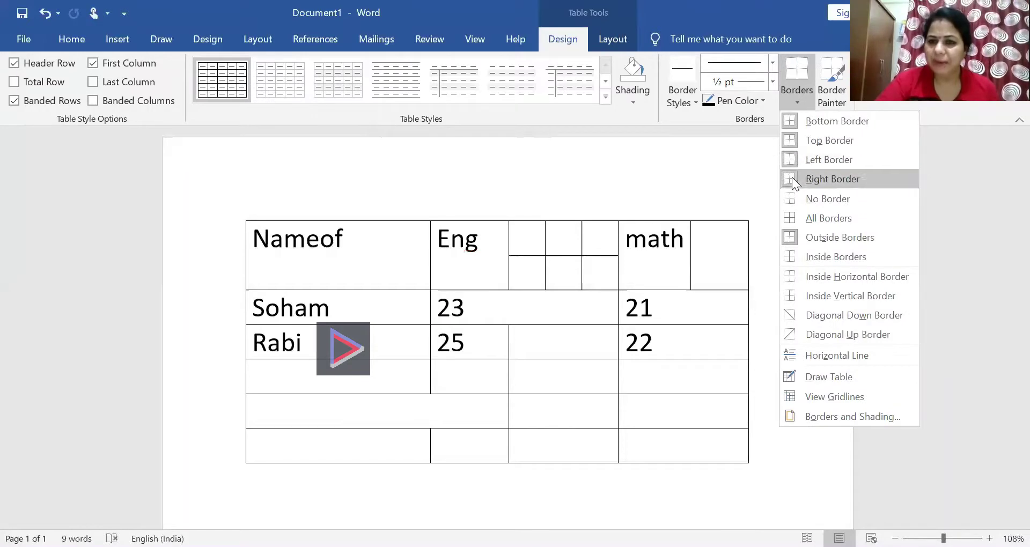
left_click(794, 237)
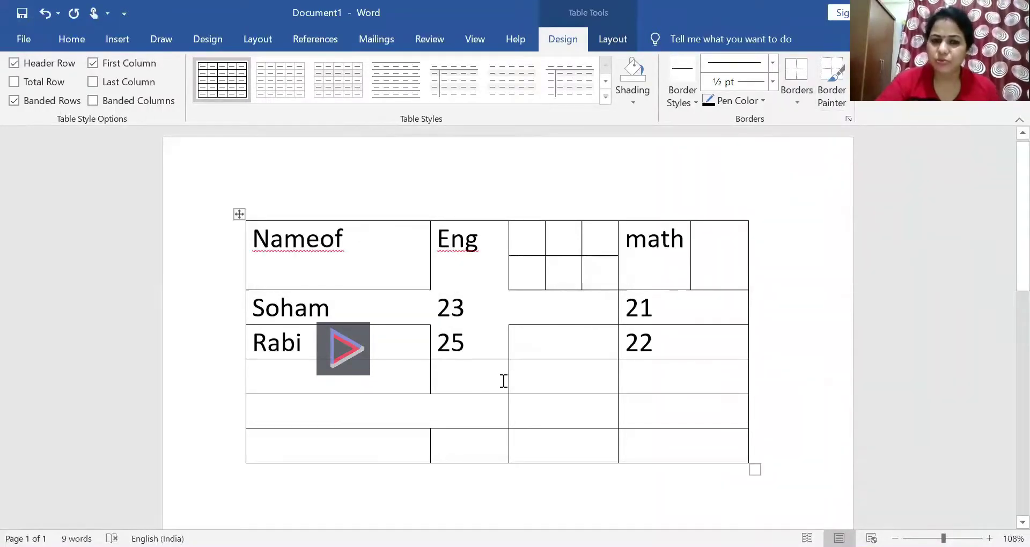
Step: Choose a thick 3 pt border line style and apply it as outside borders around the cell containing 23
left_click(796, 104)
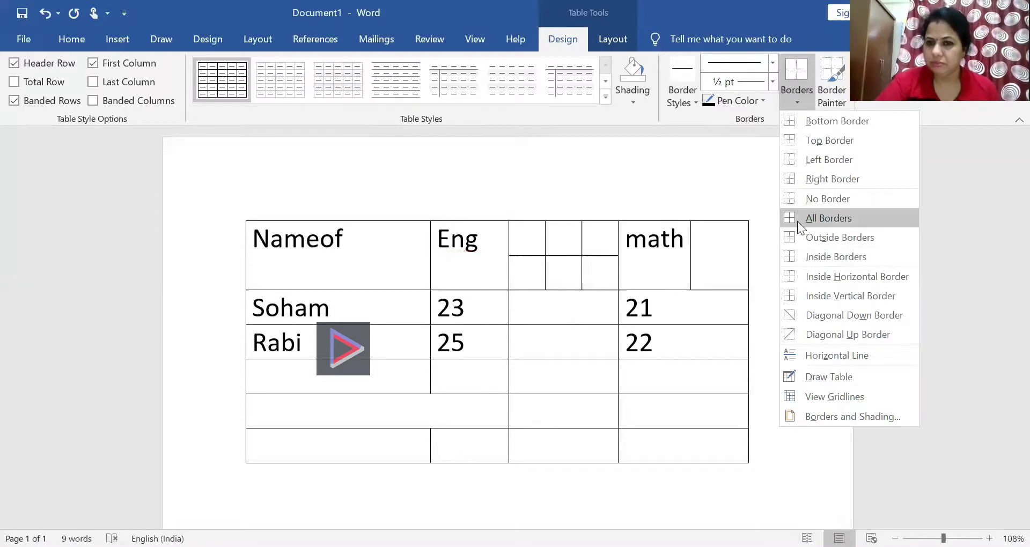
left_click(721, 63)
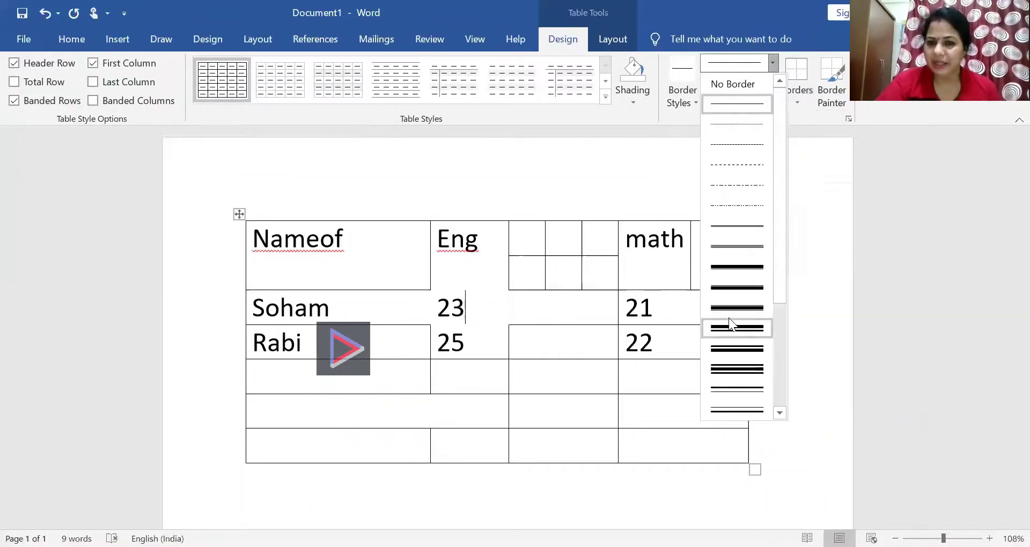
left_click(741, 266)
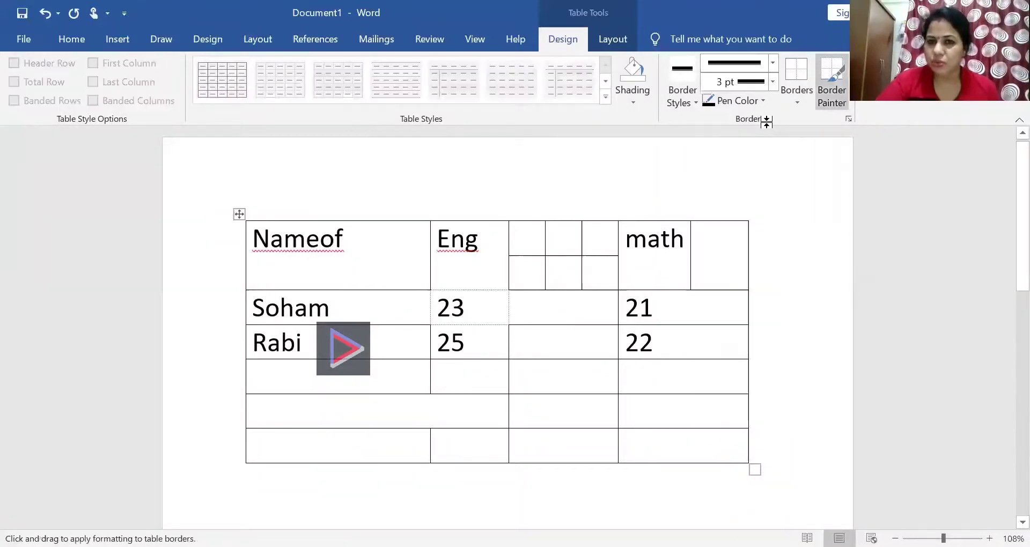
left_click(821, 105)
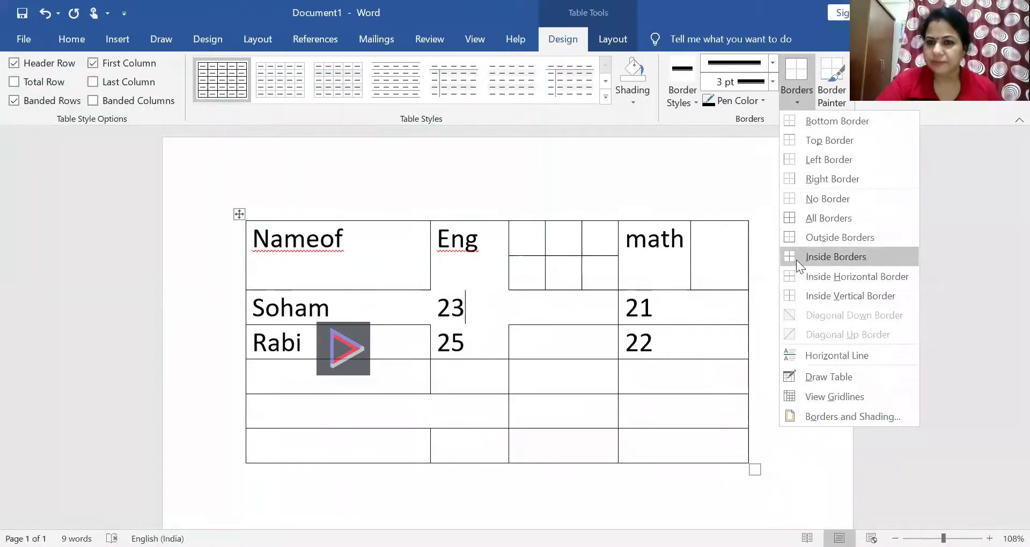
left_click(538, 353)
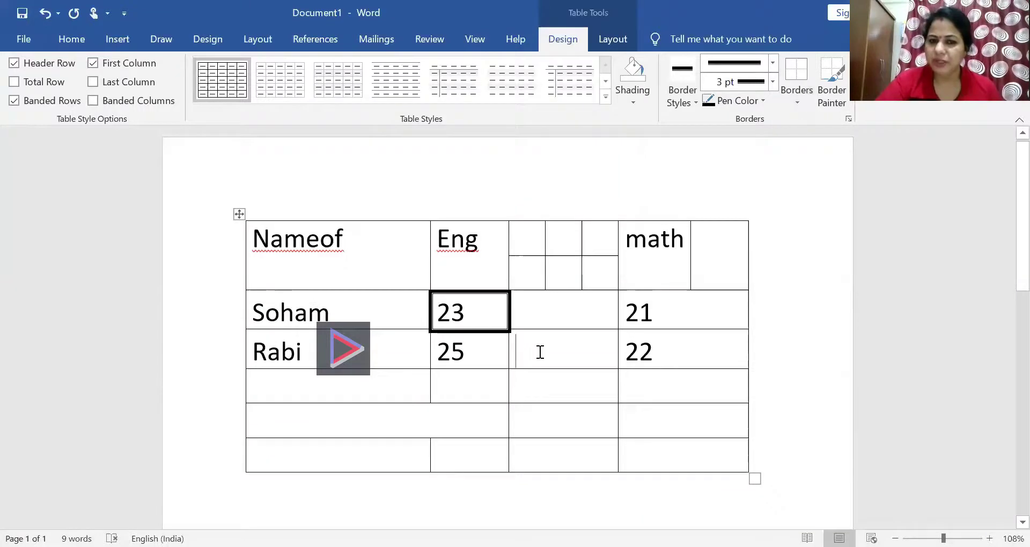
Step: Apply all borders to the entire table with the thick 3 pt line style
left_click(248, 218)
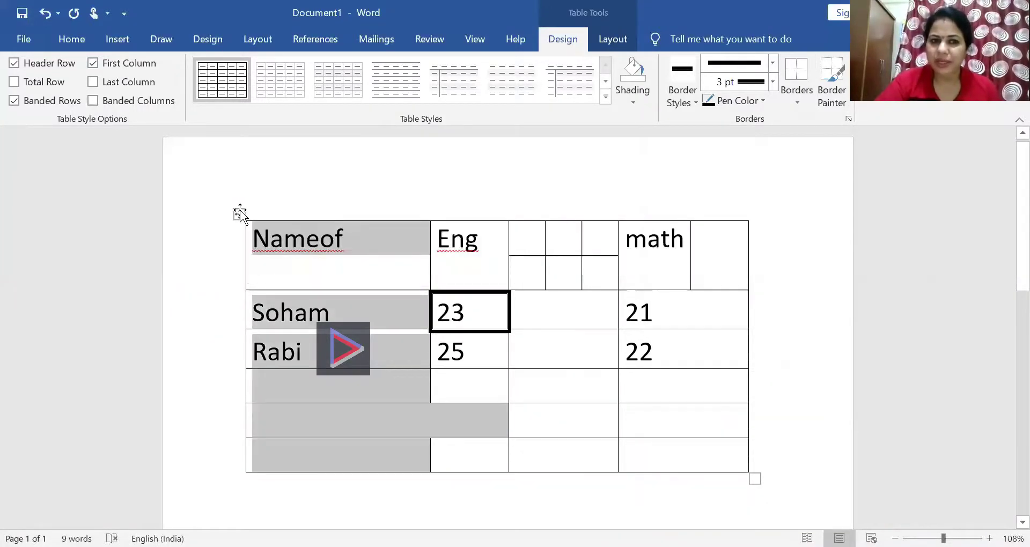
left_click(239, 214)
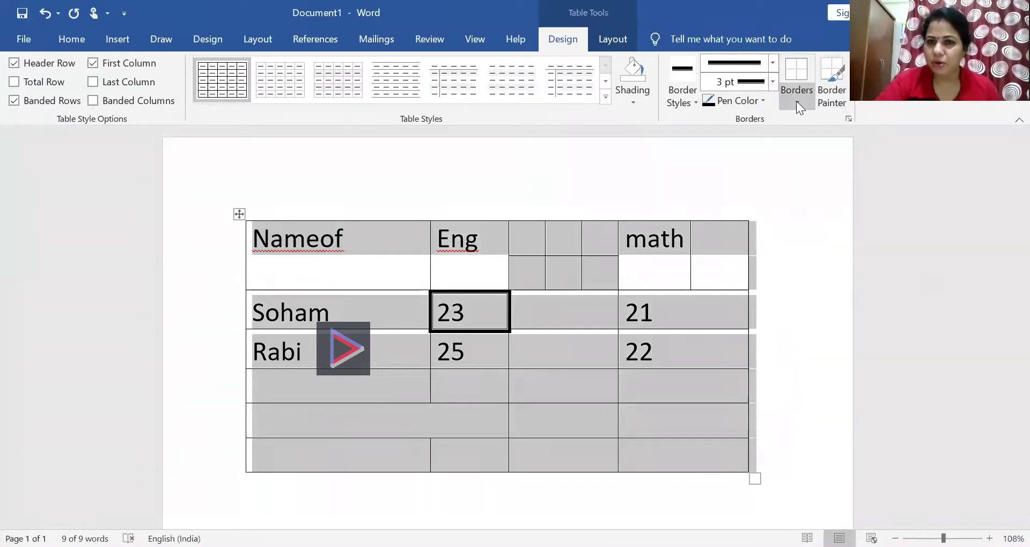
left_click(796, 100)
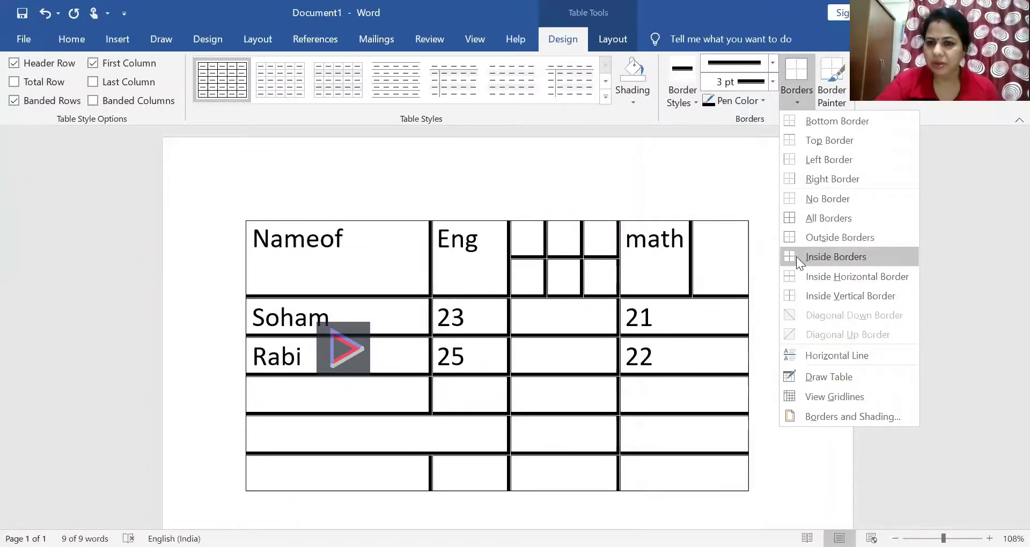
left_click(790, 221)
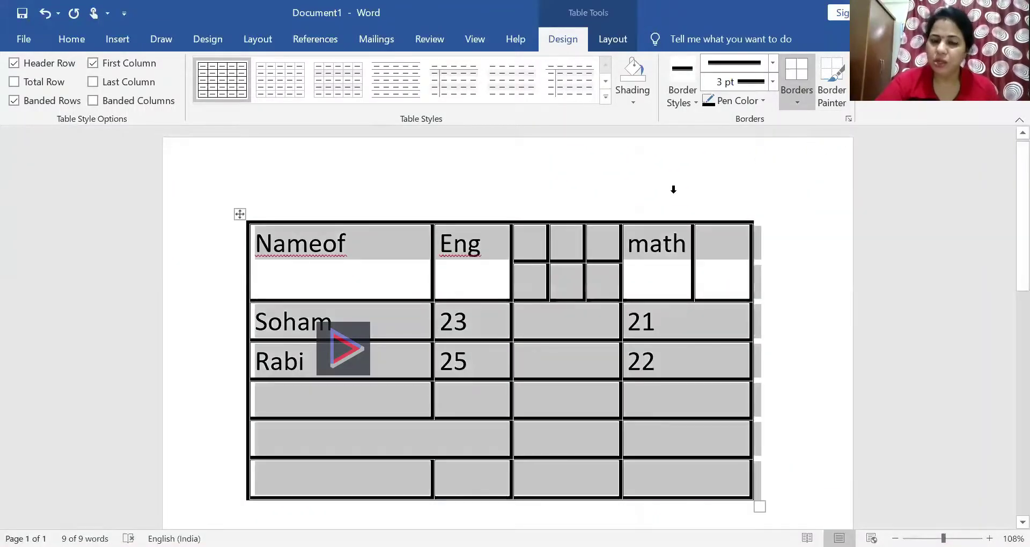
left_click(584, 354)
left_click(490, 361)
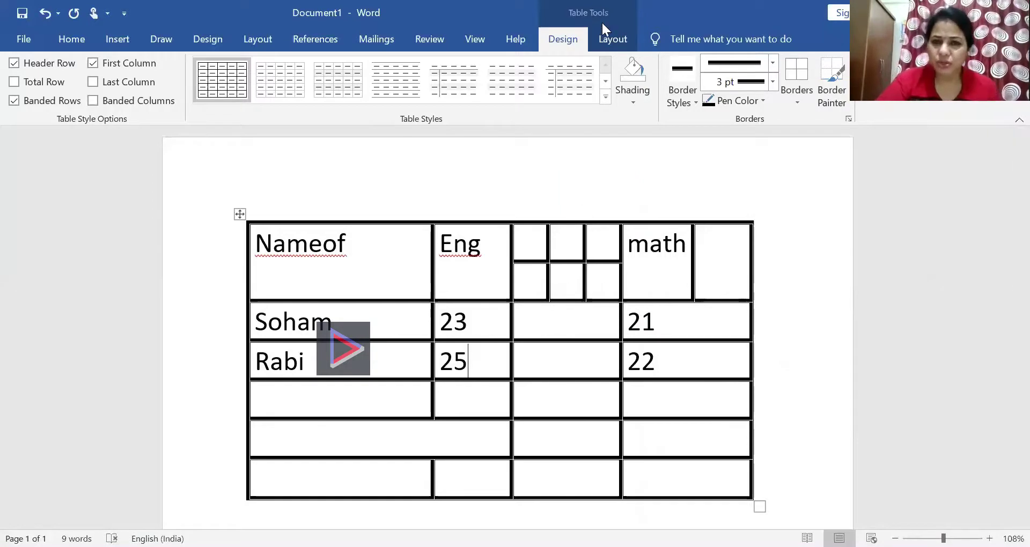
Step: Try removing all borders from the Eng mark cell containing 25 and undo the change
left_click(790, 103)
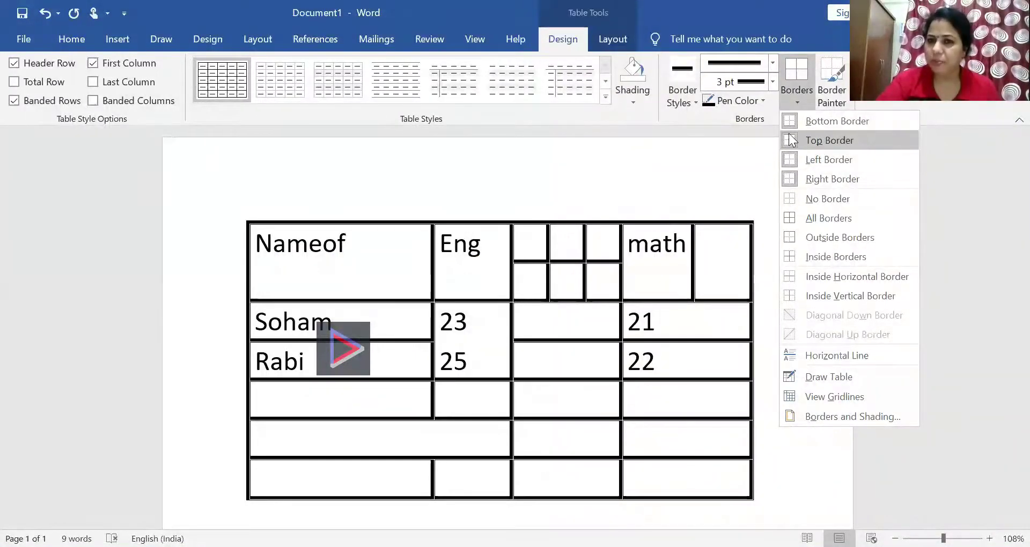
left_click(788, 199)
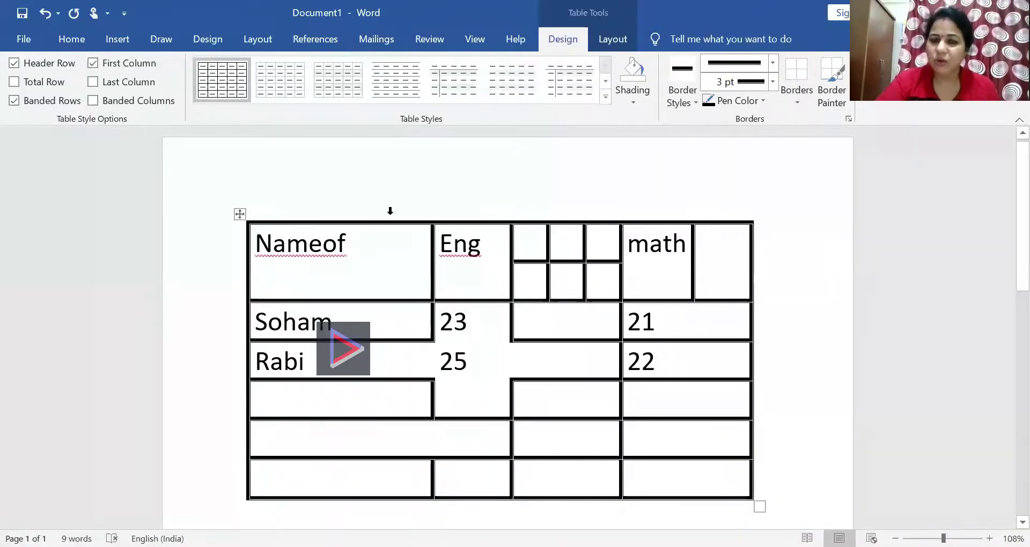
left_click(45, 13)
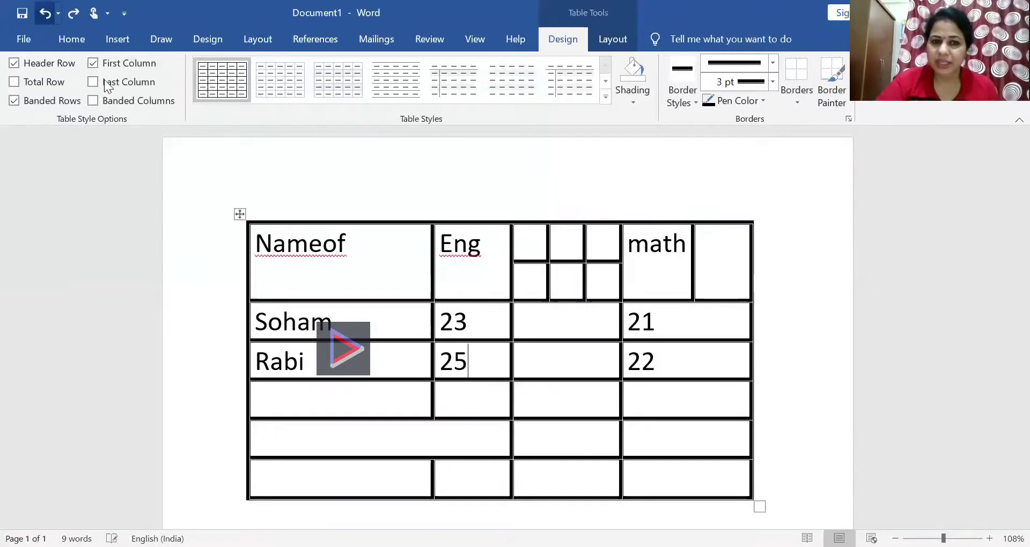
Step: Remove all borders from the entire marks table and reapply all borders with the thick line style
left_click(240, 214)
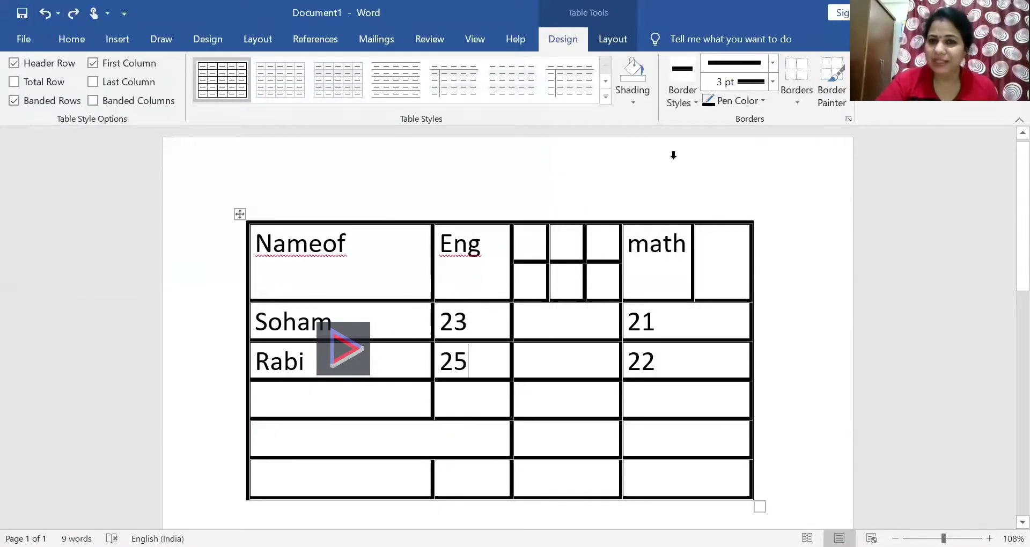
left_click(788, 102)
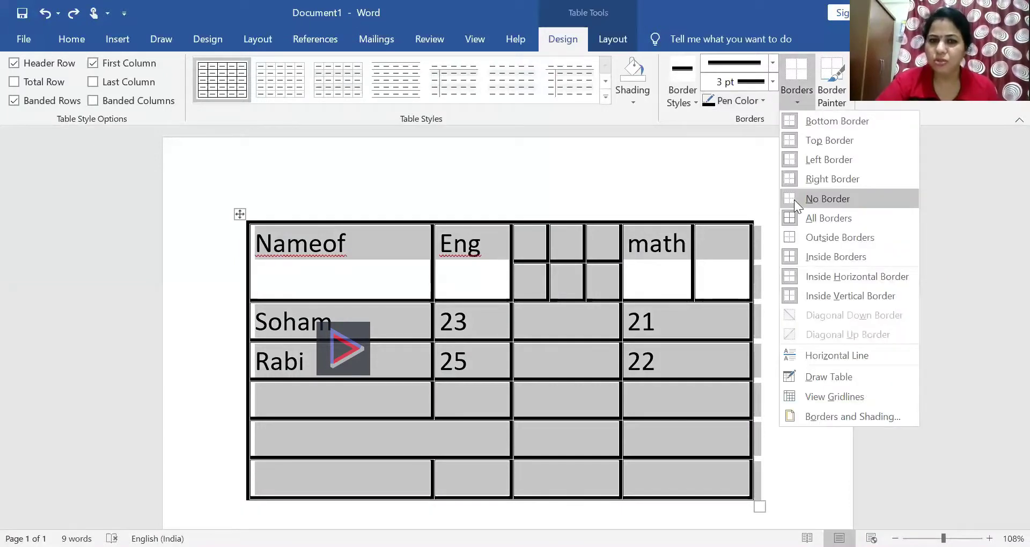
left_click(794, 200)
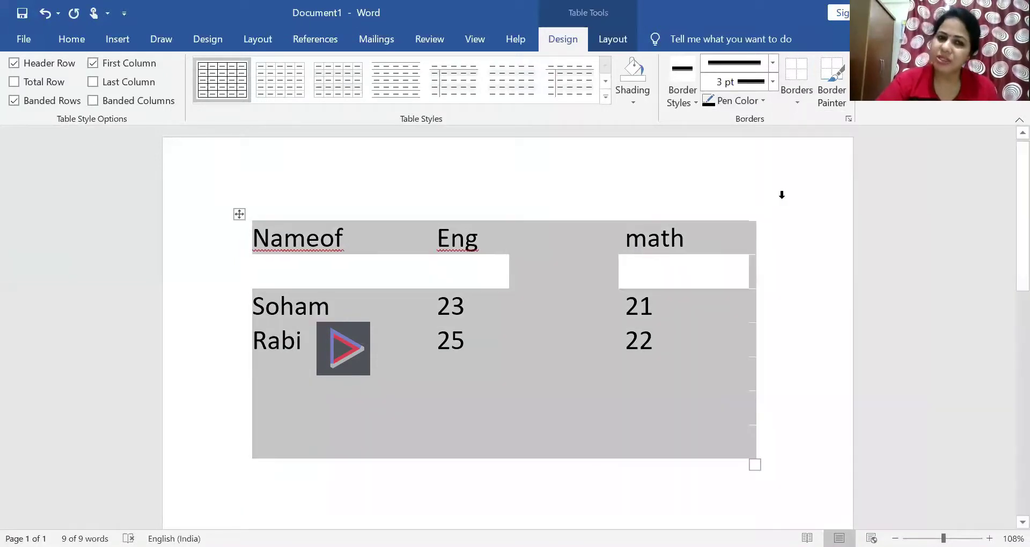
left_click(798, 103)
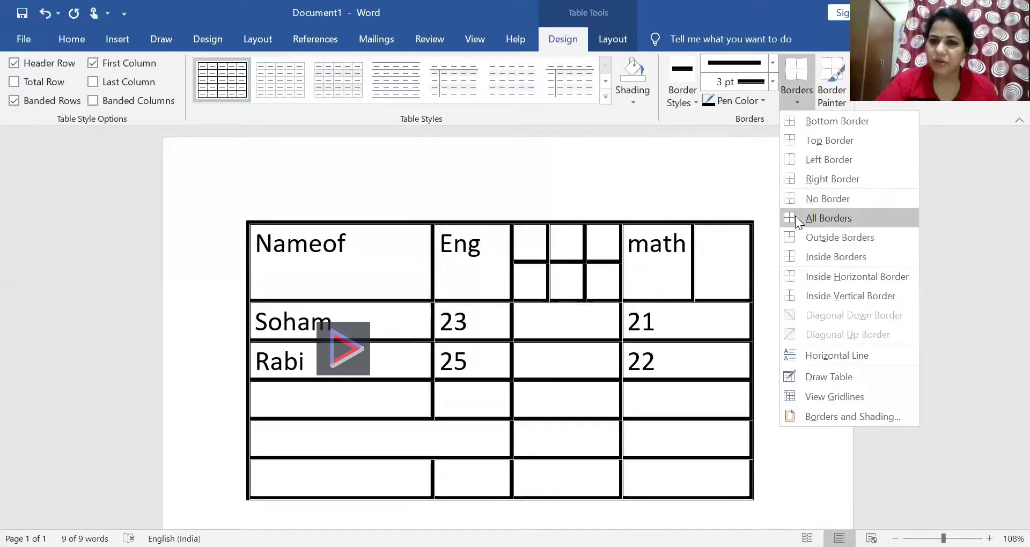
left_click(797, 219)
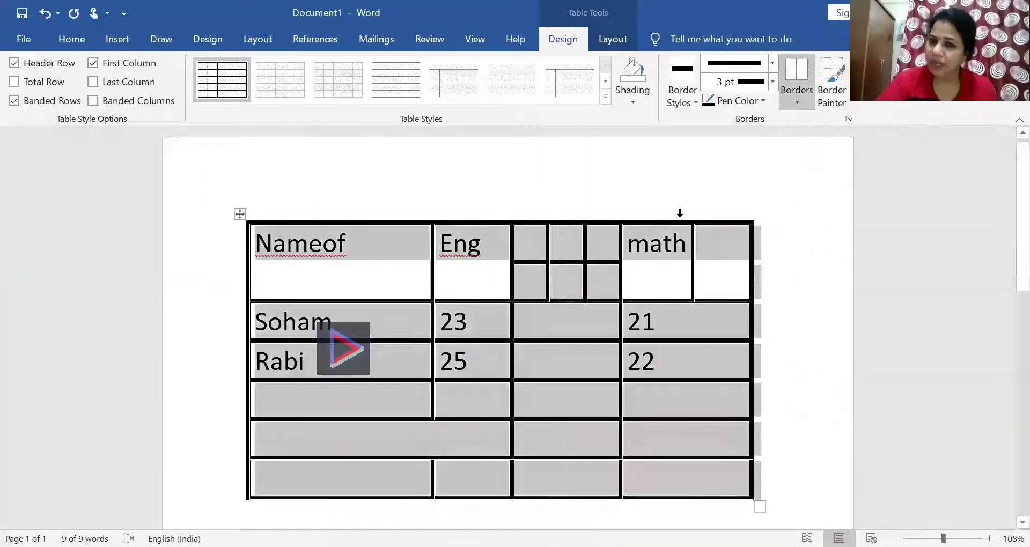
Step: Try shading the math column black and undo the change
left_click(654, 202)
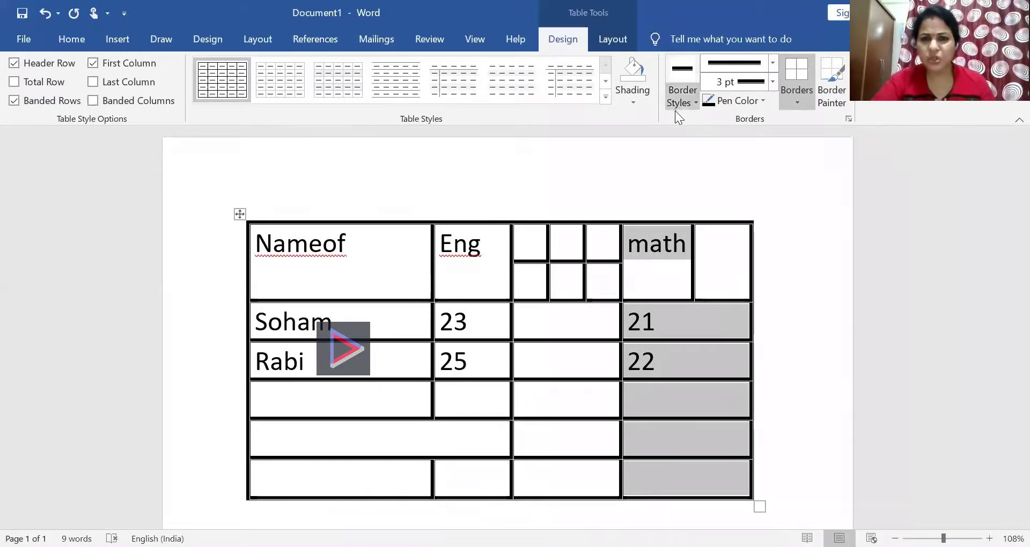
left_click(641, 106)
left_click(636, 137)
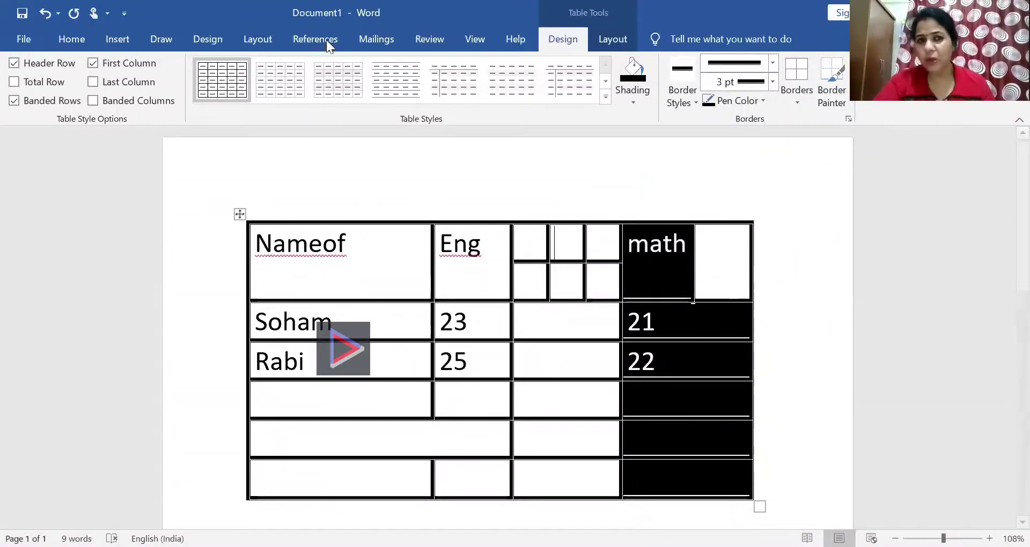
left_click(48, 17)
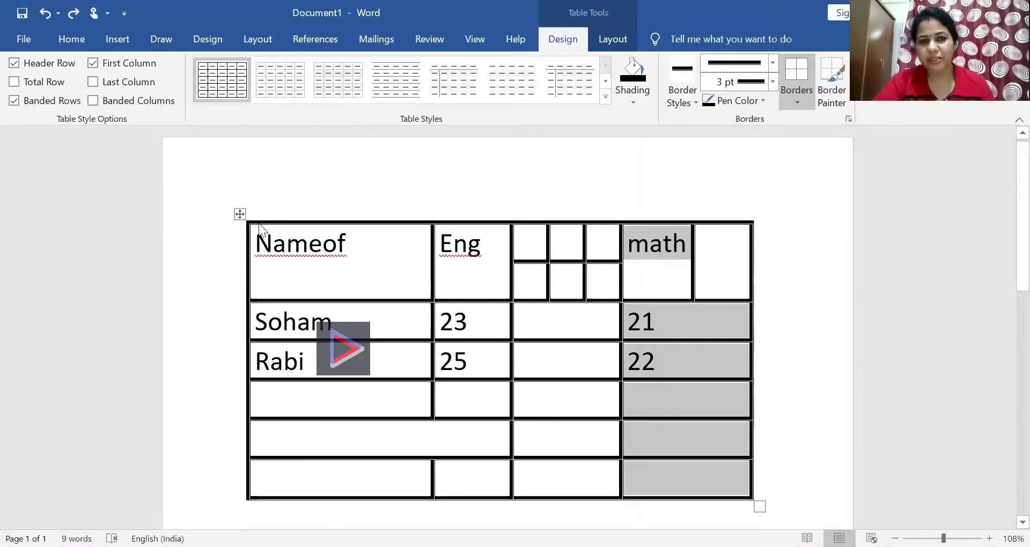
Step: Shade the entire marks table with the light gray theme color
left_click(241, 214)
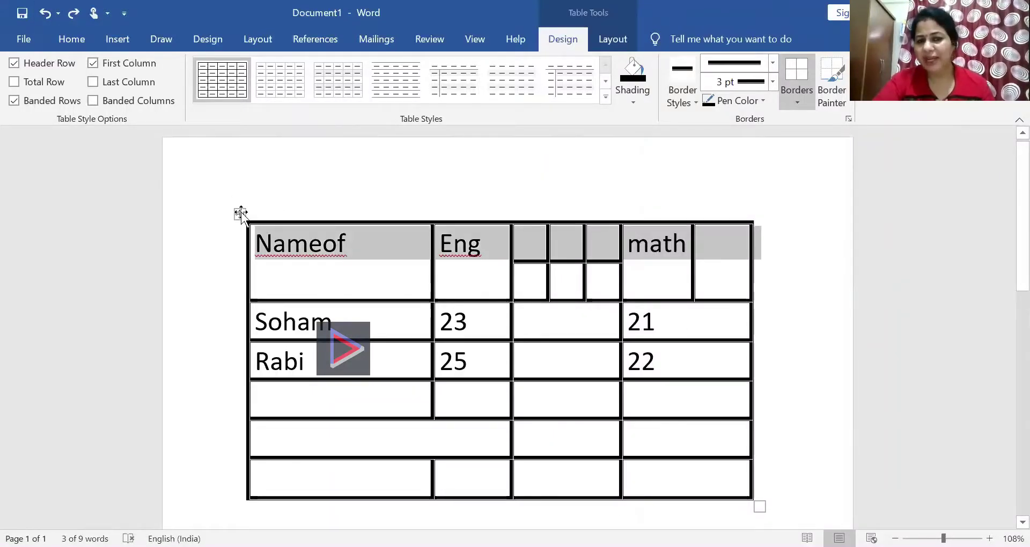
left_click(241, 213)
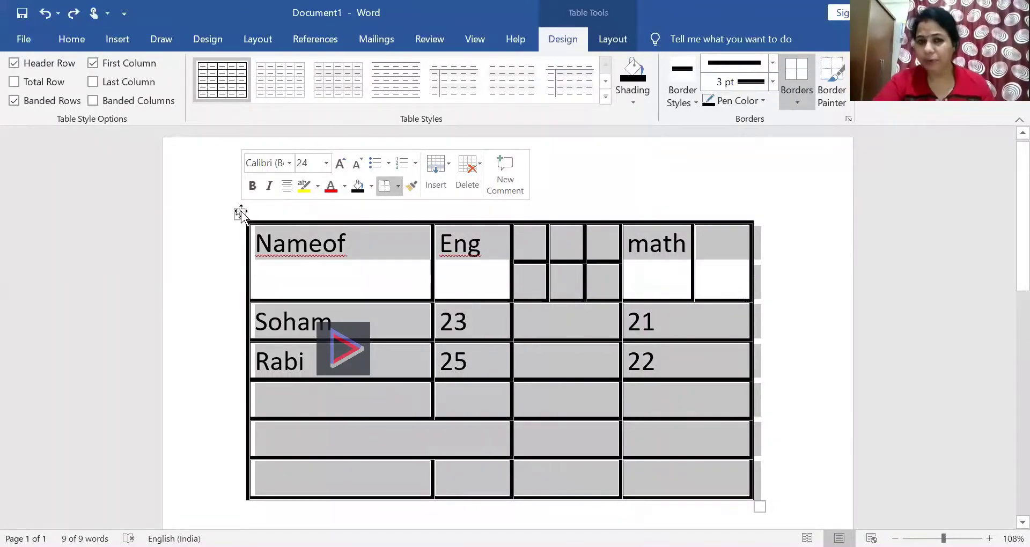
left_click(633, 103)
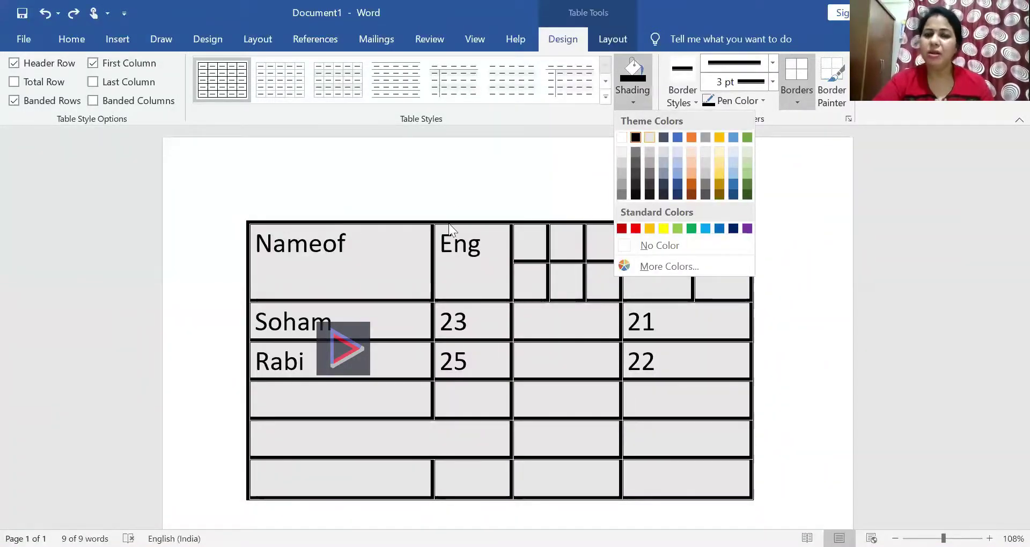
left_click(654, 140)
Step: Apply light orange shading from the theme colors to the entire marks table
left_click(459, 195)
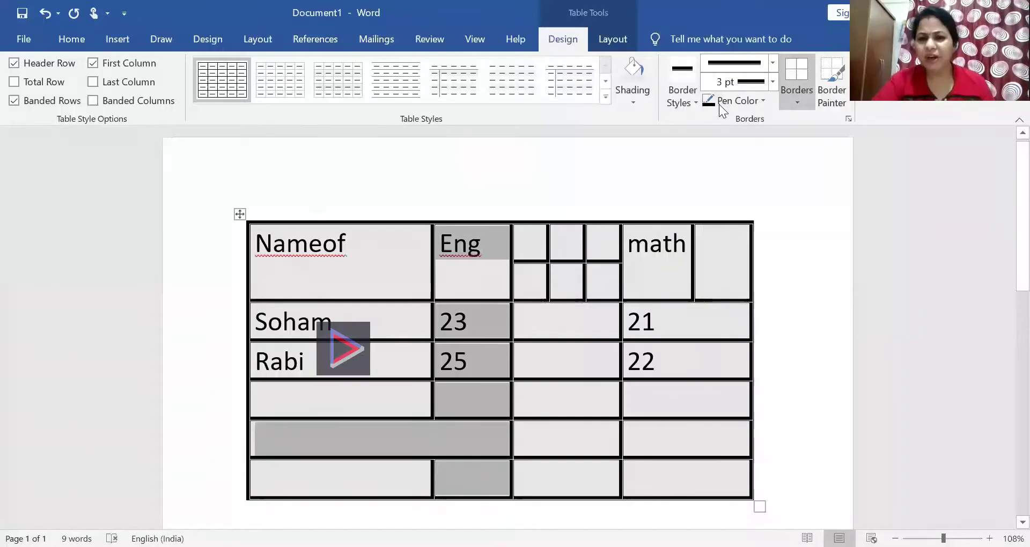
left_click(641, 104)
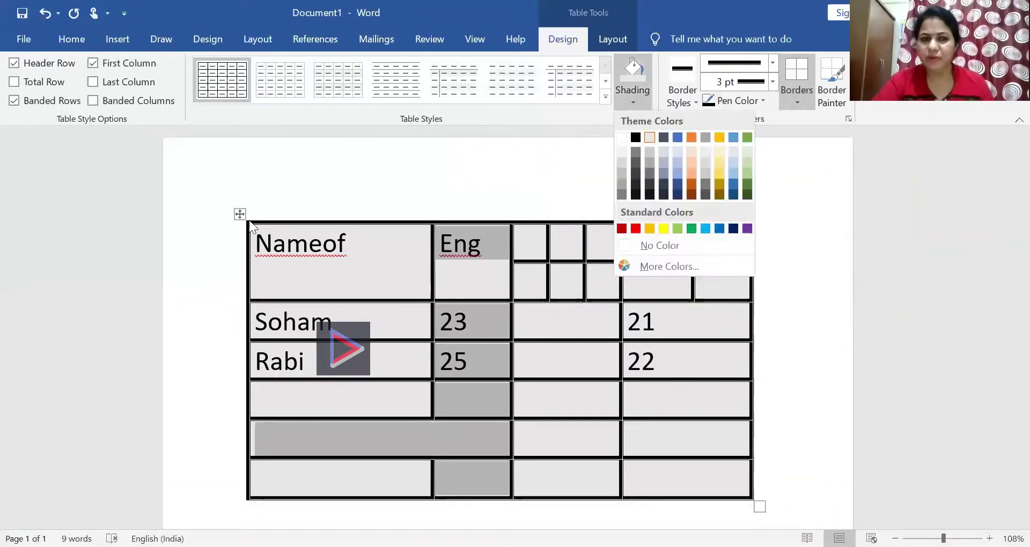
left_click(240, 215)
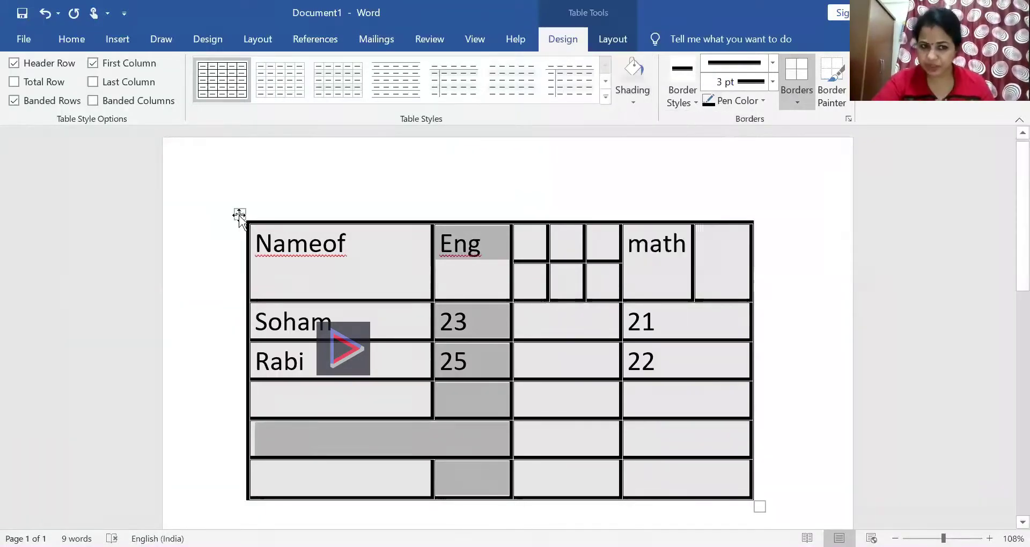
left_click(240, 215)
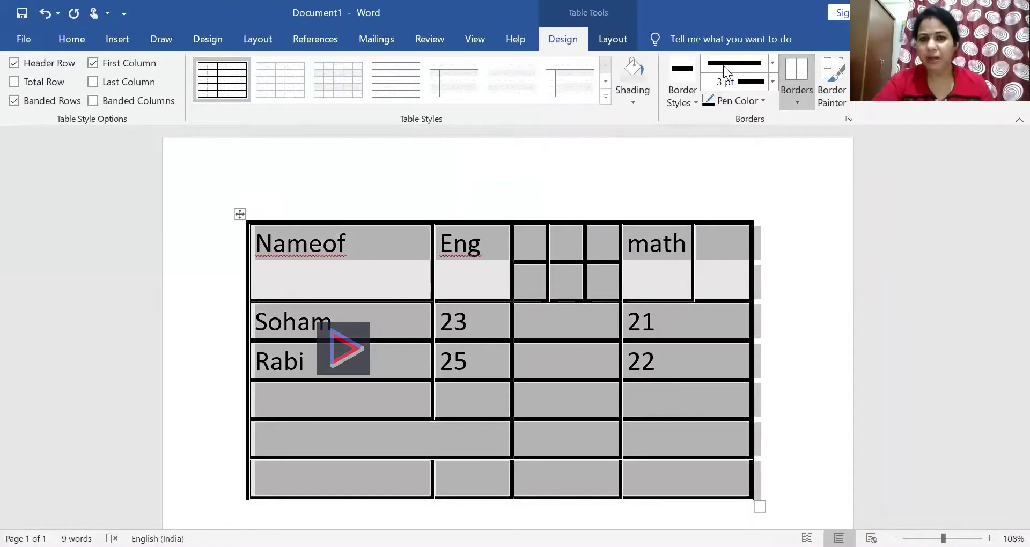
left_click(628, 101)
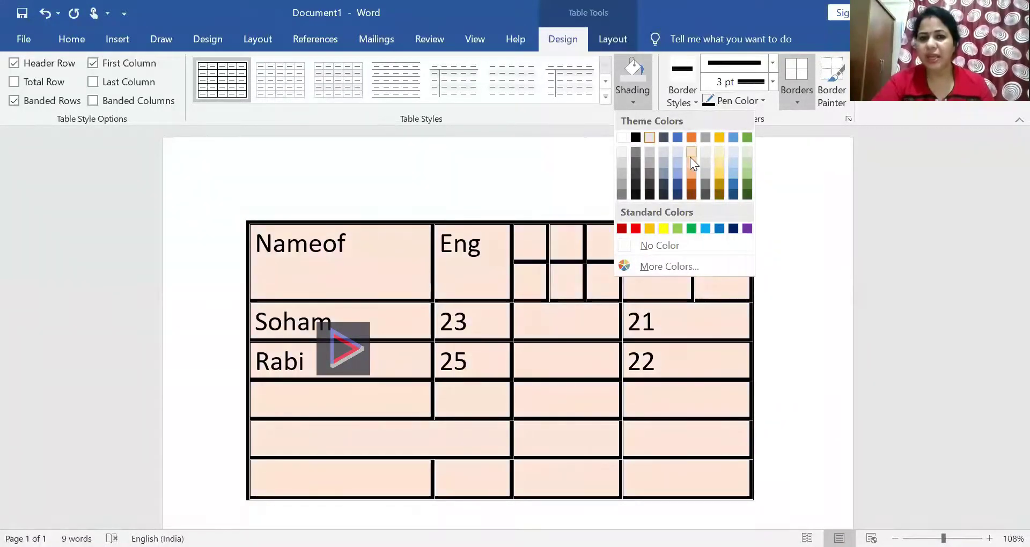
left_click(692, 152)
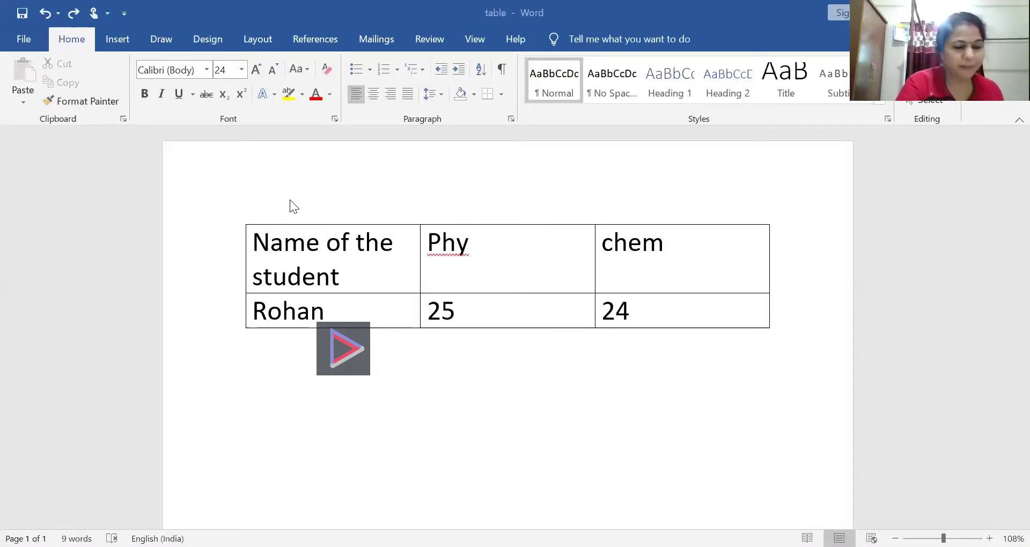
Step: Resize the columns of the Phy and chem marks table to fit their text with AutoFit Contents
left_click(305, 240)
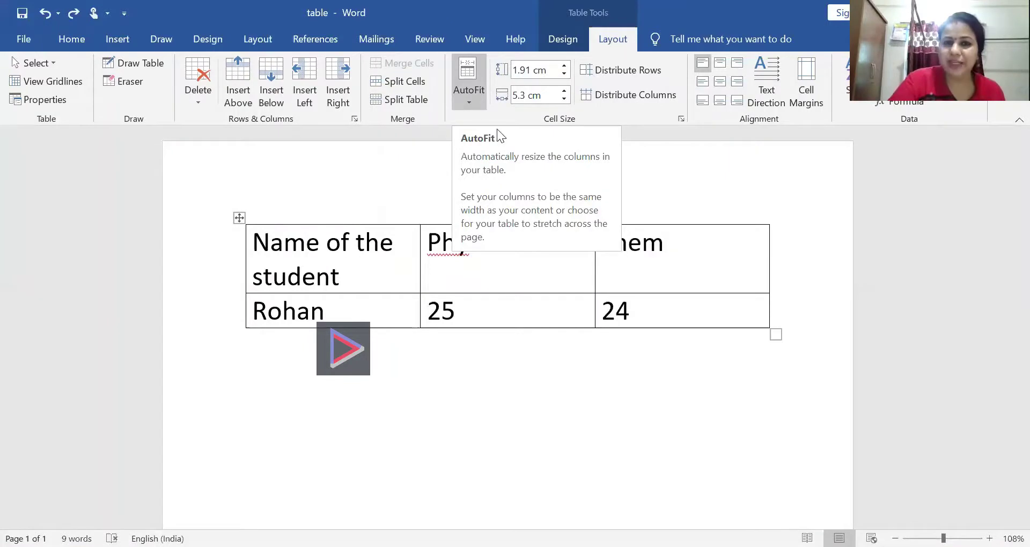
left_click(476, 101)
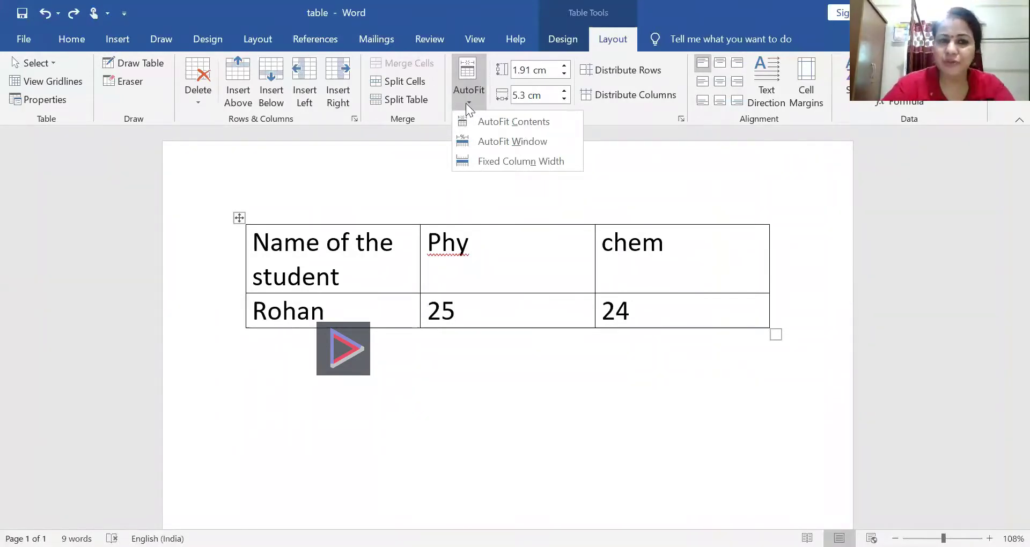
left_click(282, 231)
left_click(240, 218)
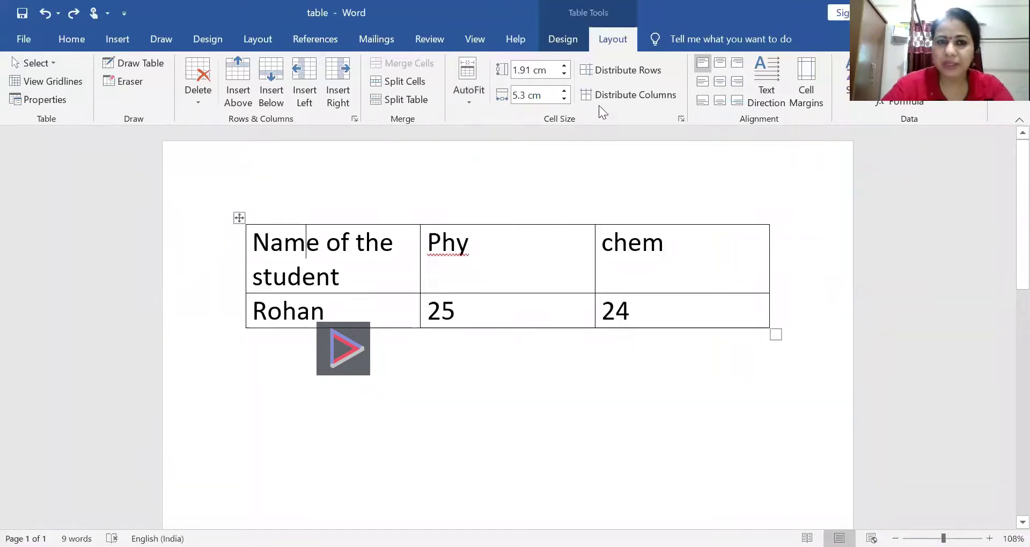
left_click(392, 256)
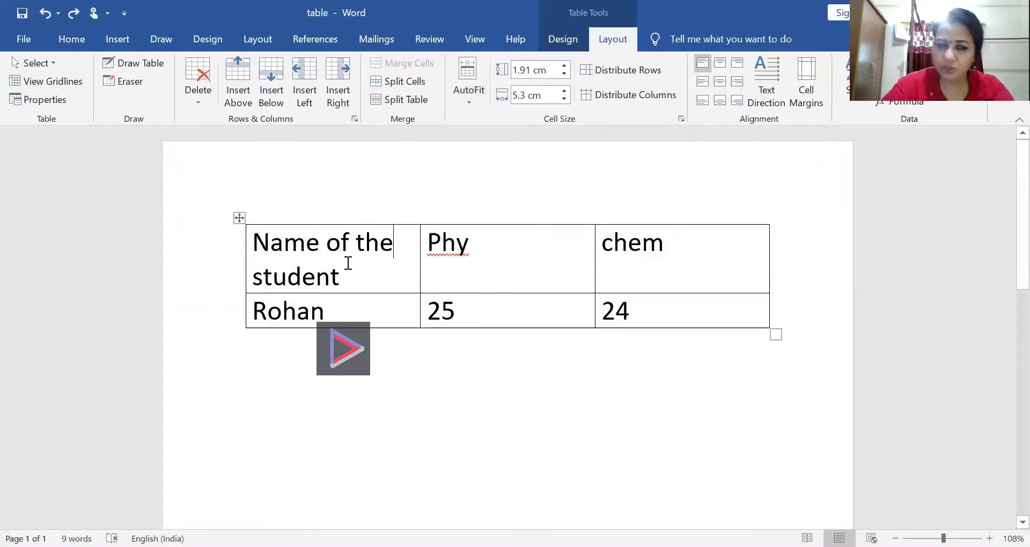
left_click(473, 71)
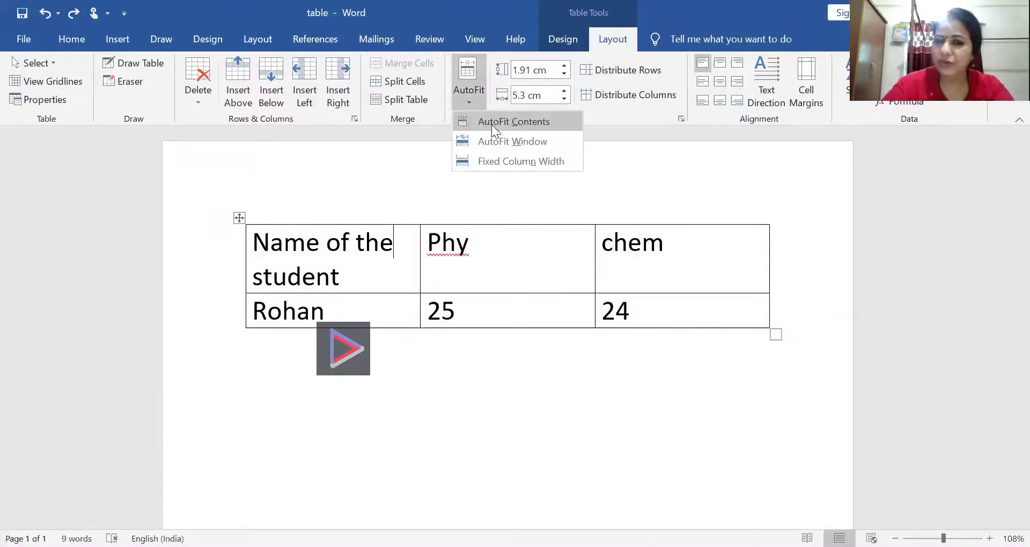
left_click(491, 121)
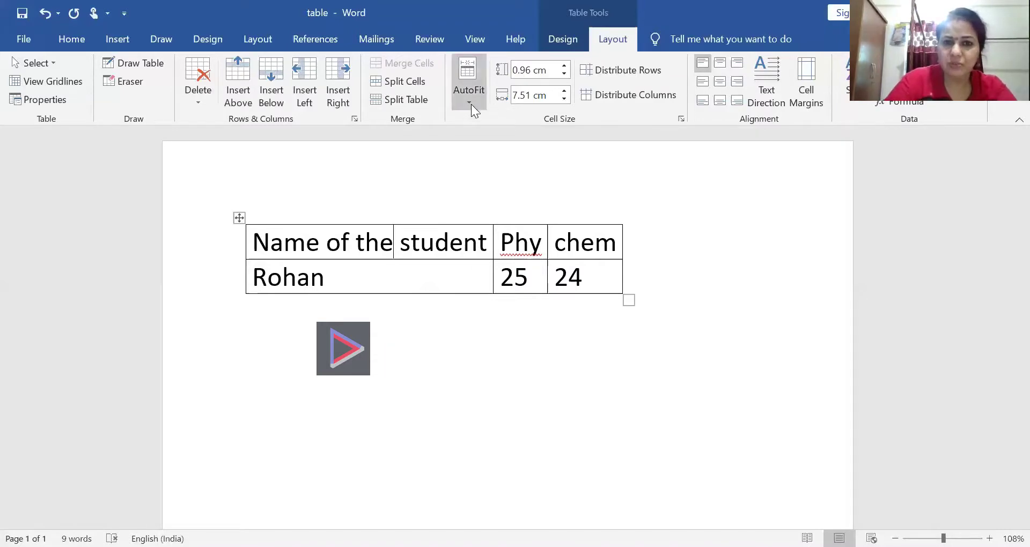
Step: Set the Phy and chem marks table to Fixed Column Width
left_click(471, 104)
left_click(485, 162)
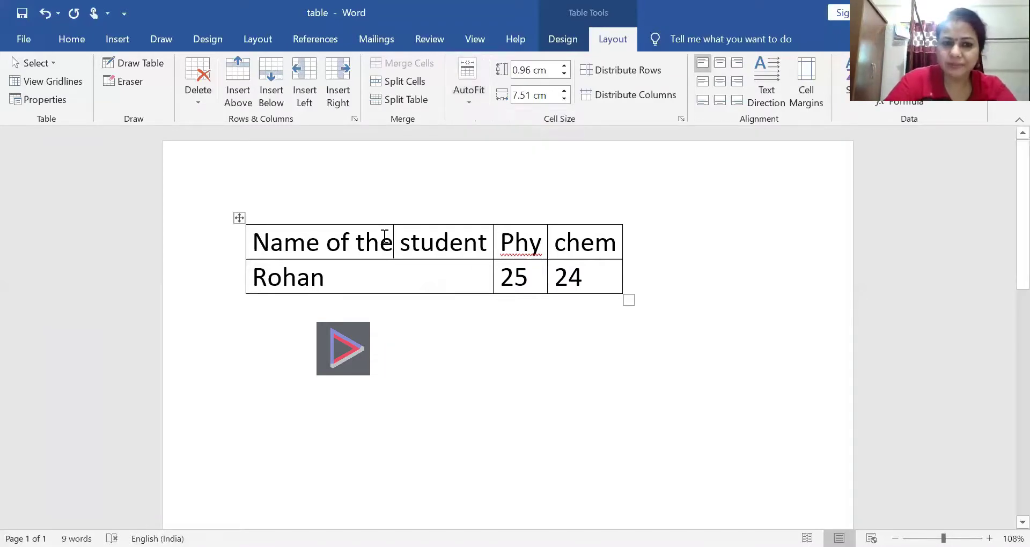
left_click(239, 219)
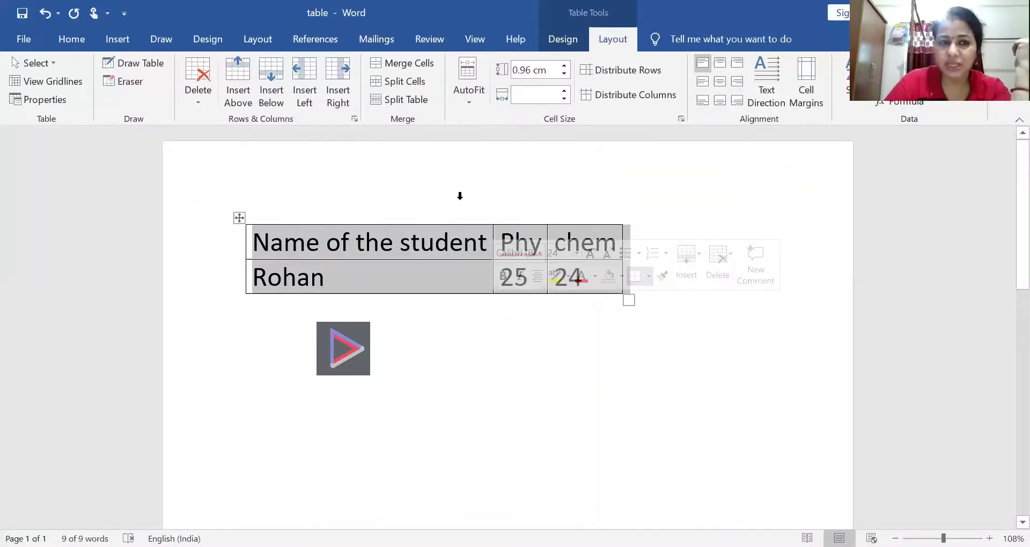
left_click(526, 291)
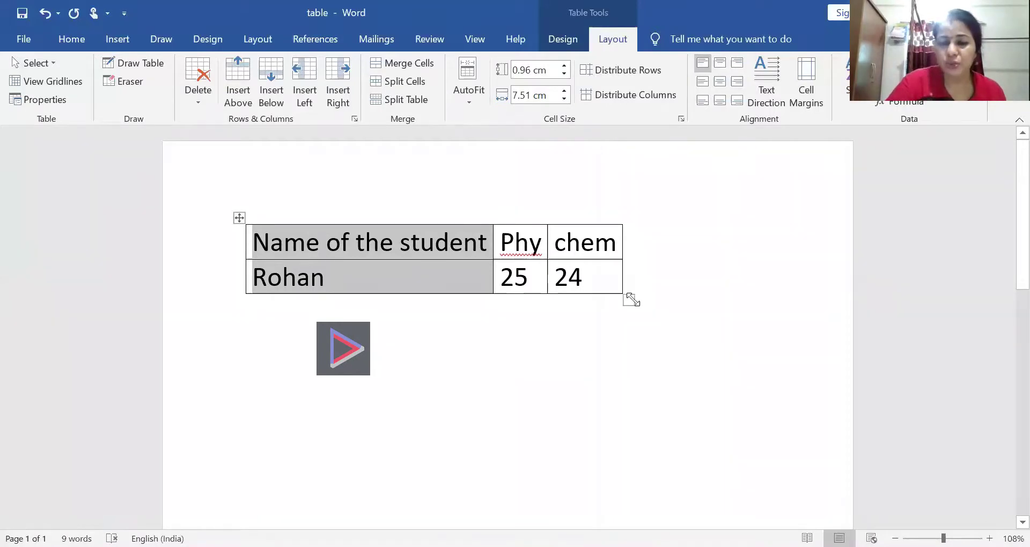
Step: Move the table slightly down the page and enlarge it from its corner until the rows are about 1.88 cm high
mouse_move(632, 300)
left_mouse_down()
mouse_move(710, 358)
mouse_move(672, 324)
left_mouse_up()
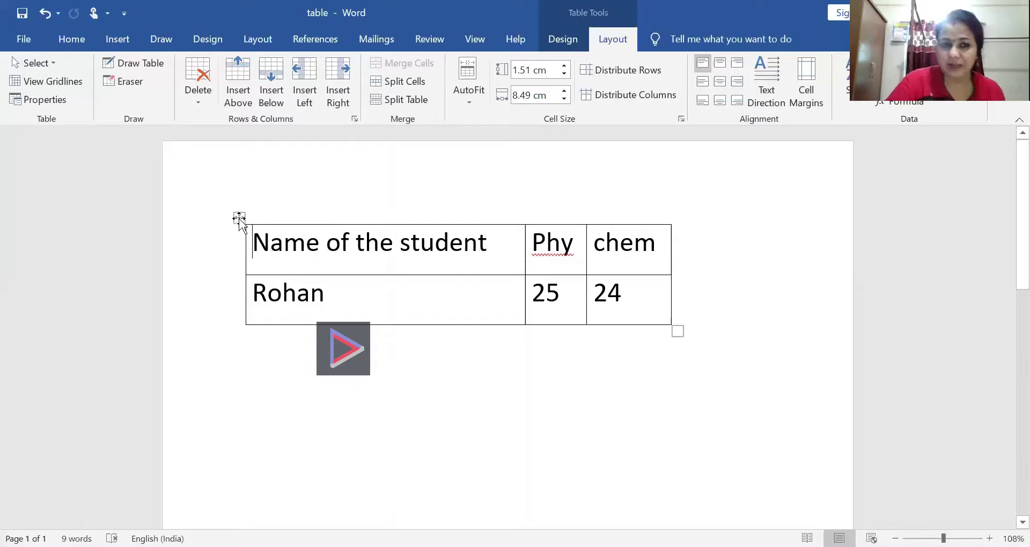
mouse_move(253, 257)
left_mouse_down()
mouse_move(265, 294)
mouse_move(223, 234)
mouse_move(223, 196)
mouse_move(356, 207)
mouse_move(397, 231)
mouse_move(262, 297)
mouse_move(257, 249)
left_mouse_up()
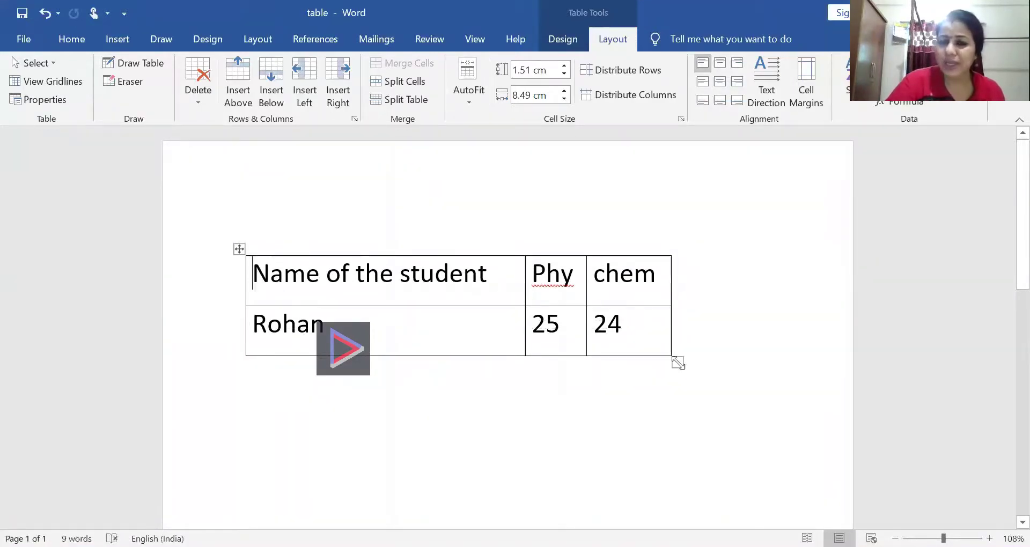
left_click_drag(678, 362, 697, 382)
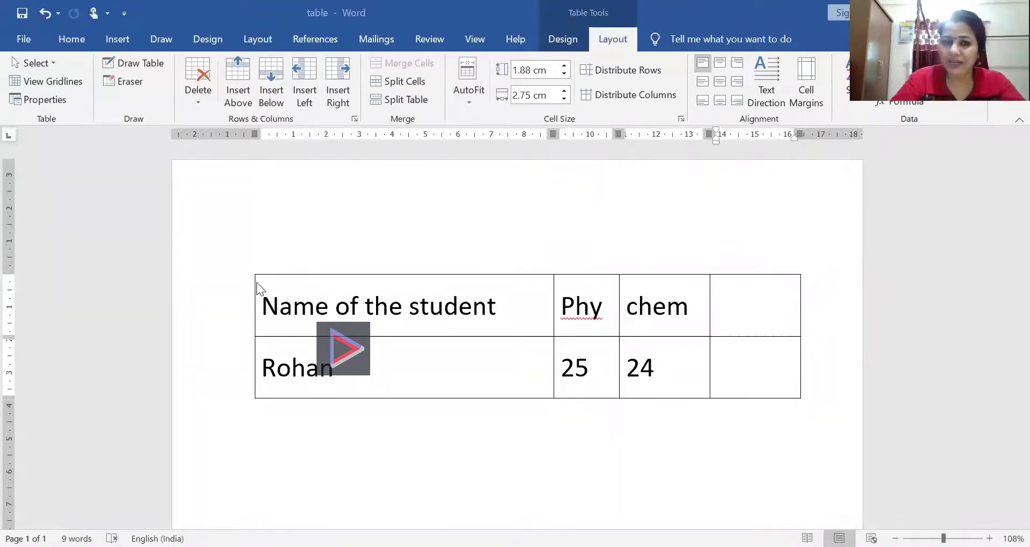
Step: Align the whole table on the page to the left, to the center and finally to the right
mouse_move(251, 270)
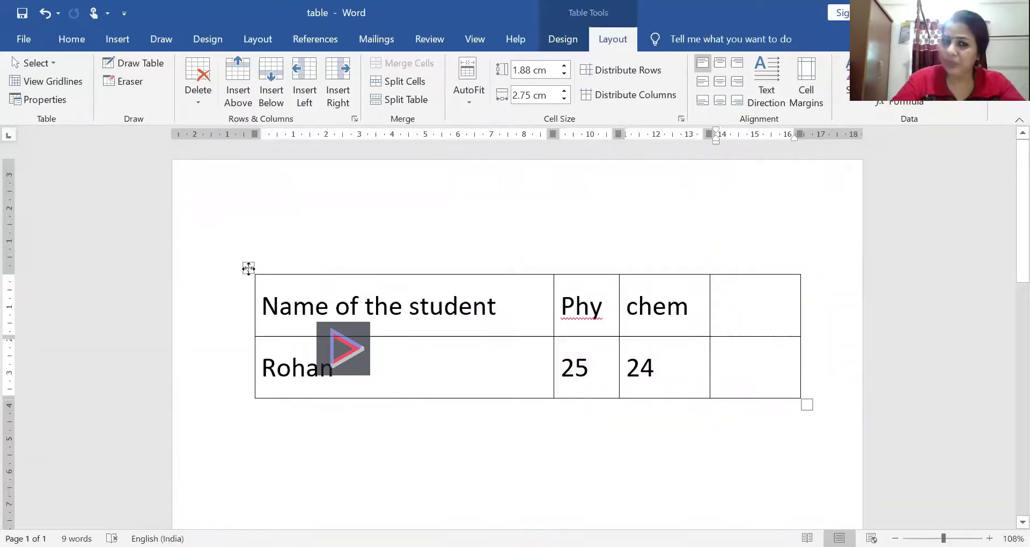
left_click(249, 268)
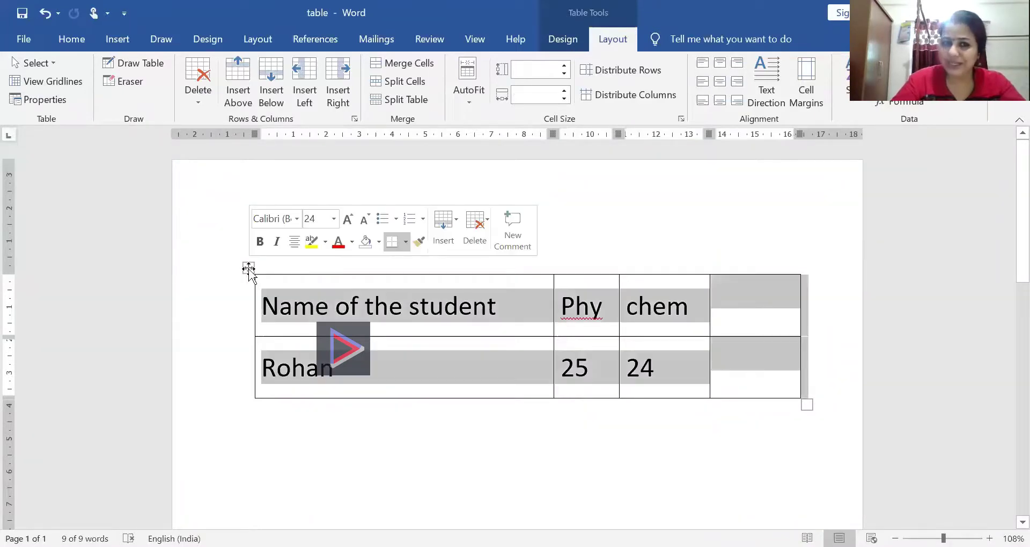
left_click(76, 38)
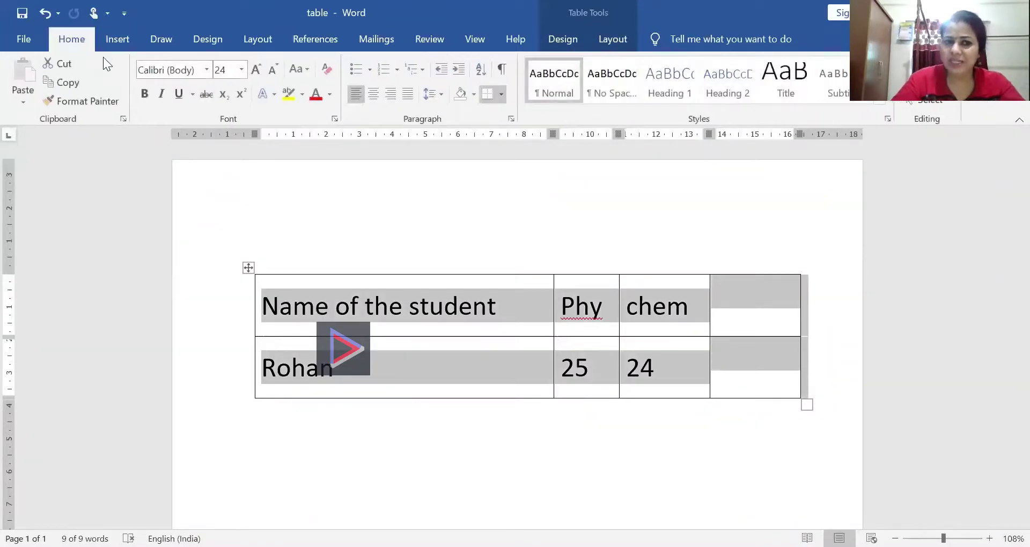
left_click(355, 97)
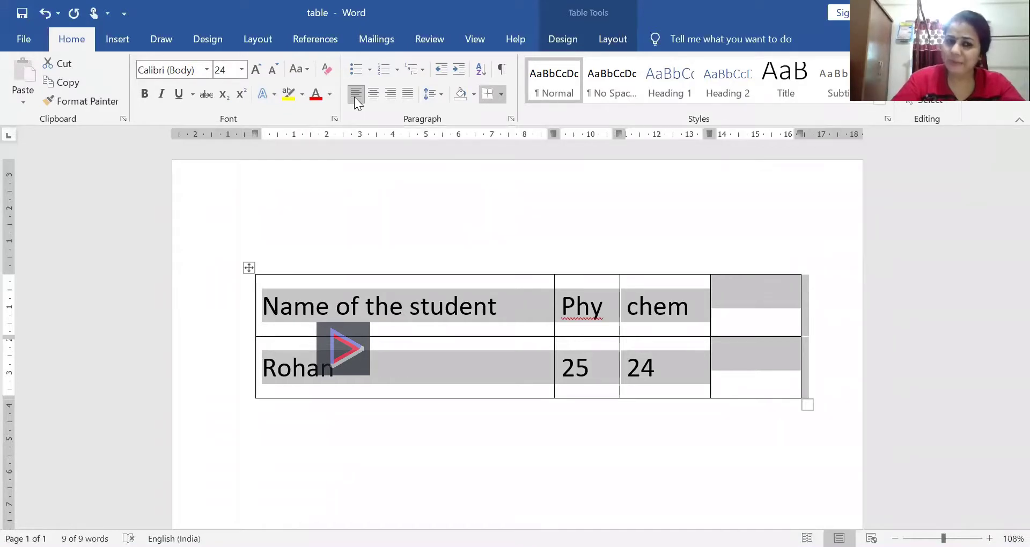
left_click(372, 99)
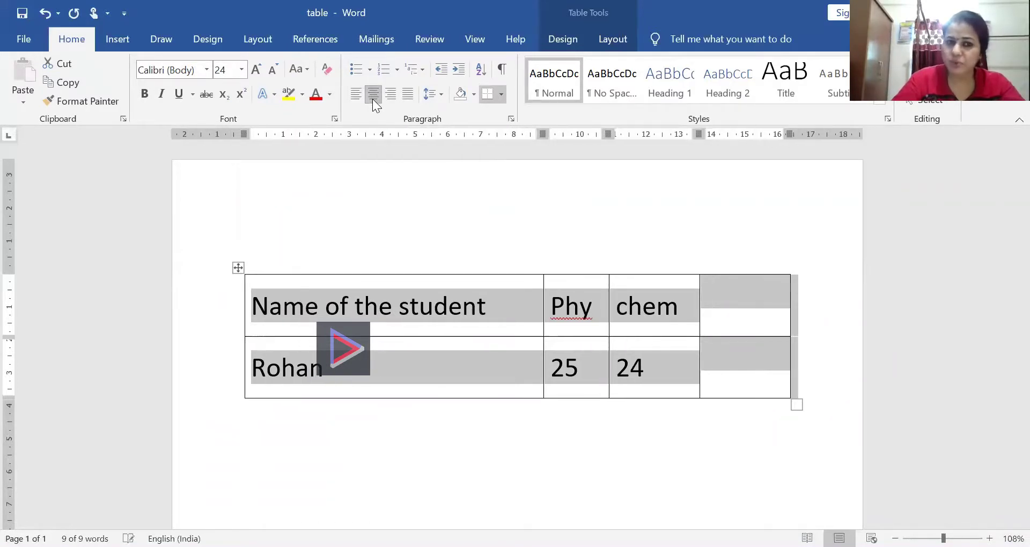
left_click(392, 98)
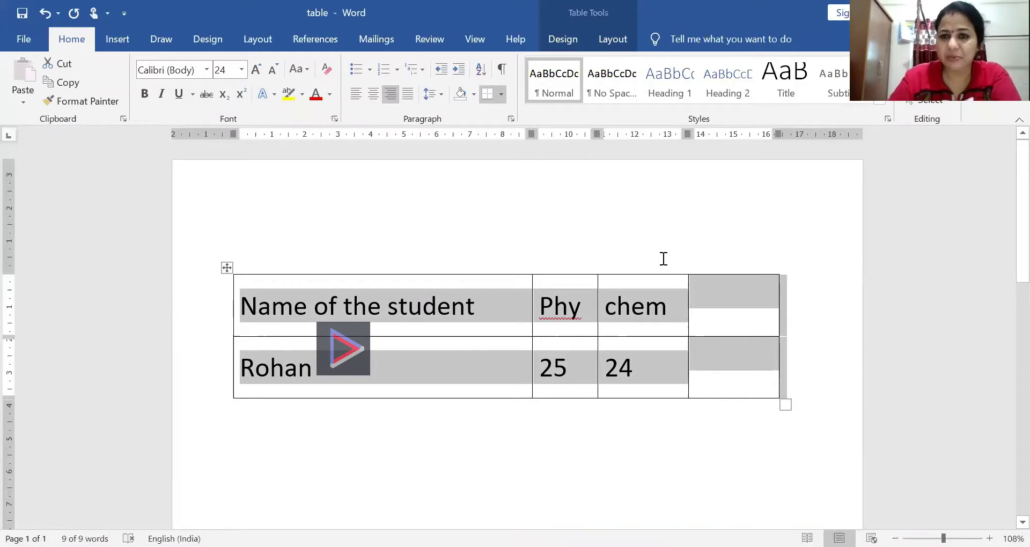
Step: Shrink the table from its corner until the first column is about 6.43 cm wide, and center the Name of the student heading in its cell
left_click(782, 420)
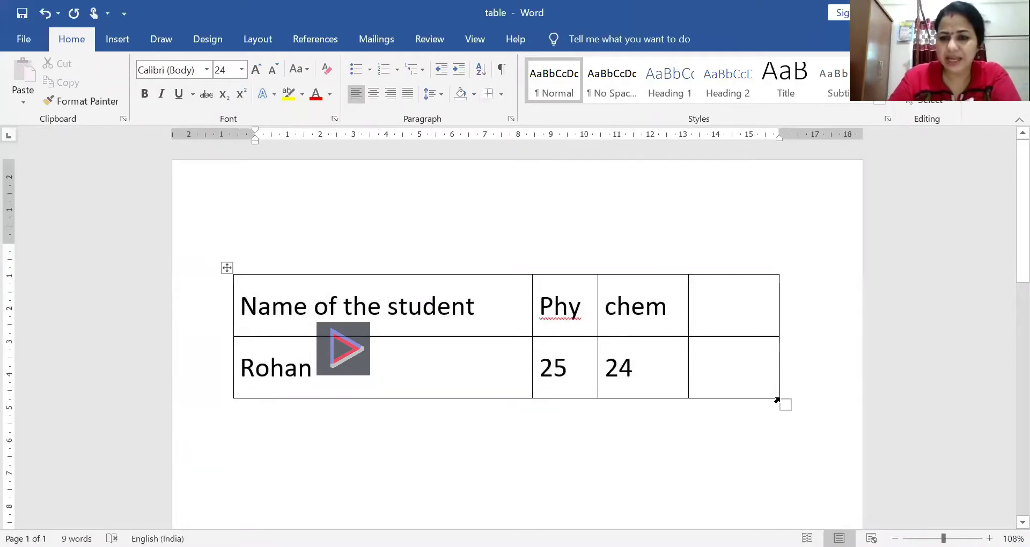
left_click_drag(778, 401, 649, 388)
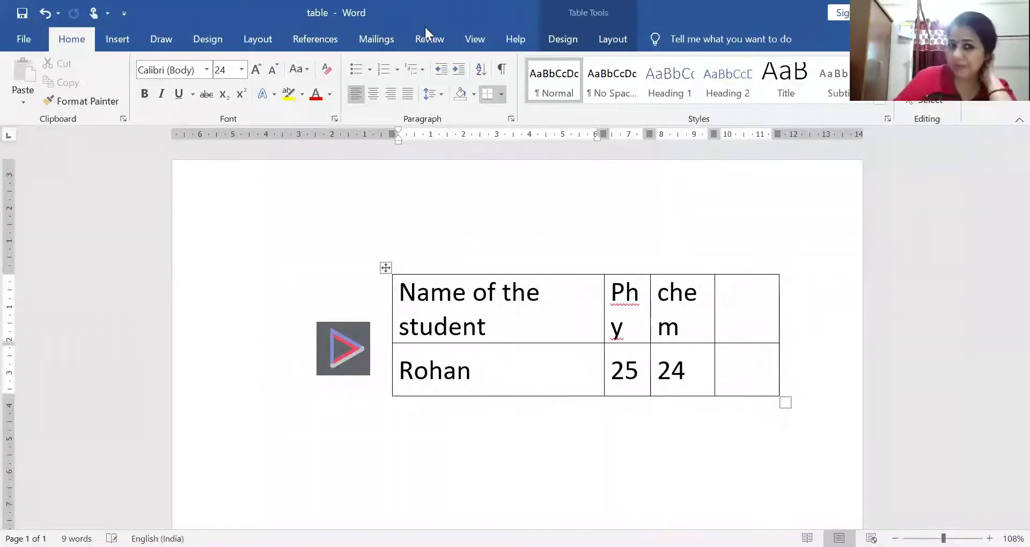
left_click(375, 96)
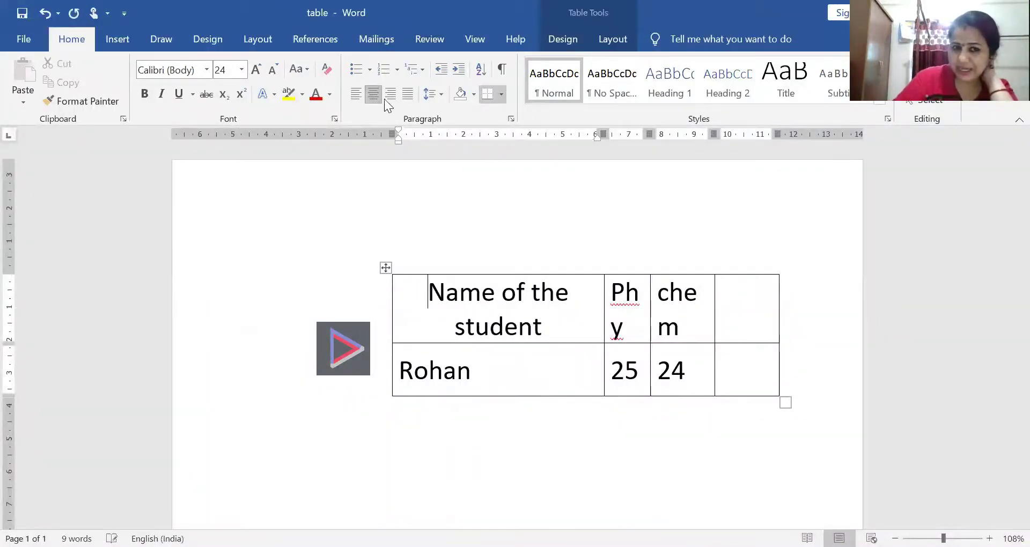
Step: Select the whole table and align it on the page to the left and finally to the center
left_click(387, 267)
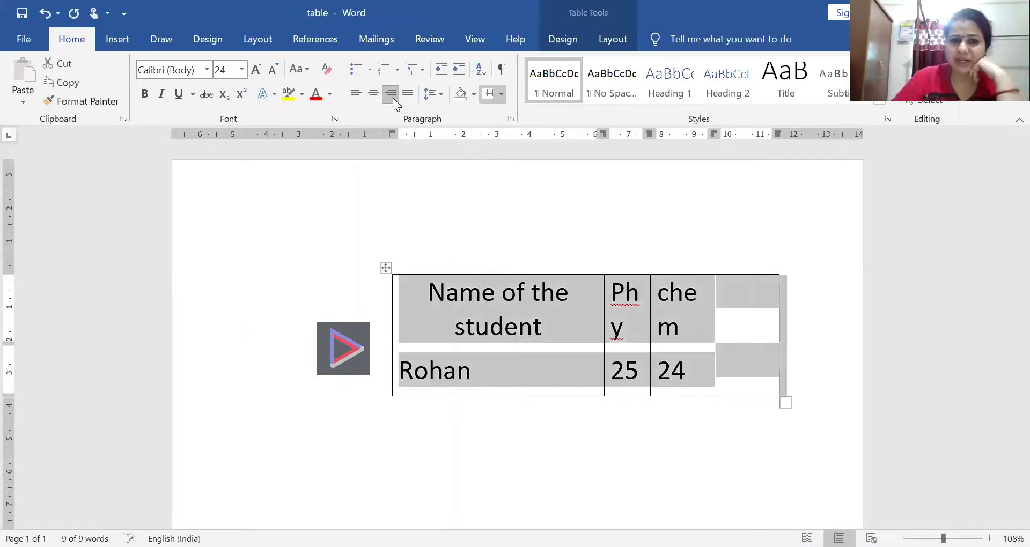
left_click(408, 96)
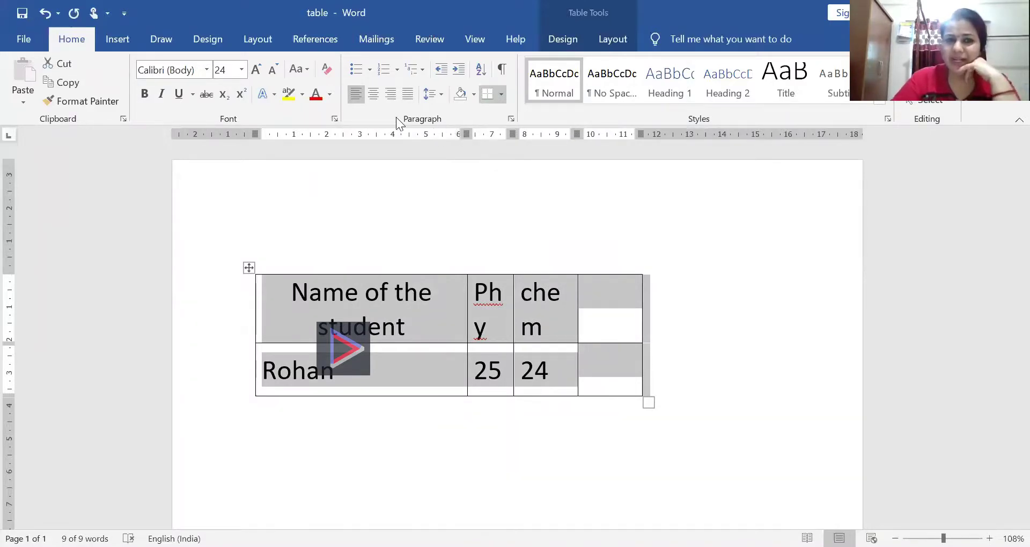
left_click(373, 94)
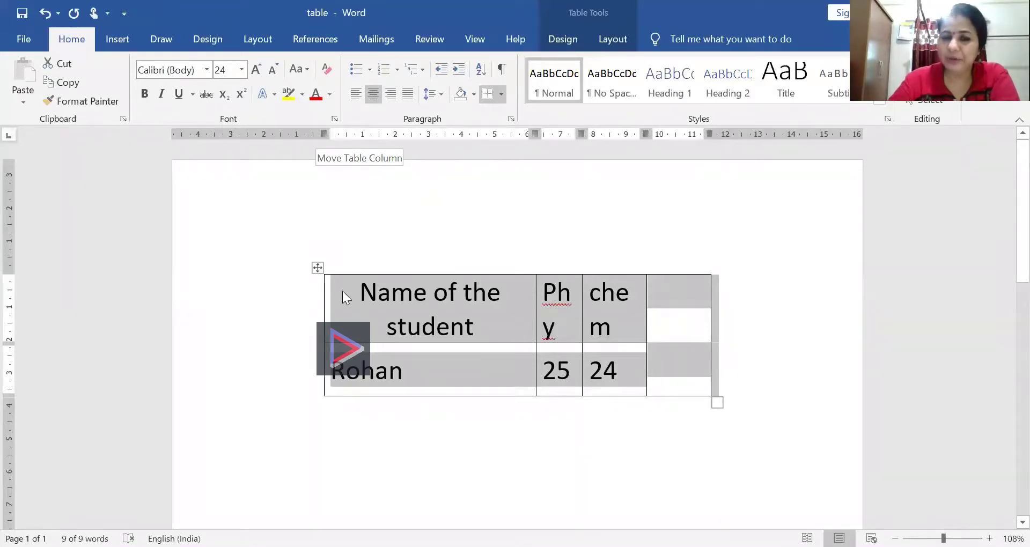
Step: Set the whole table's alignment to Right in Table Properties
left_click(618, 40)
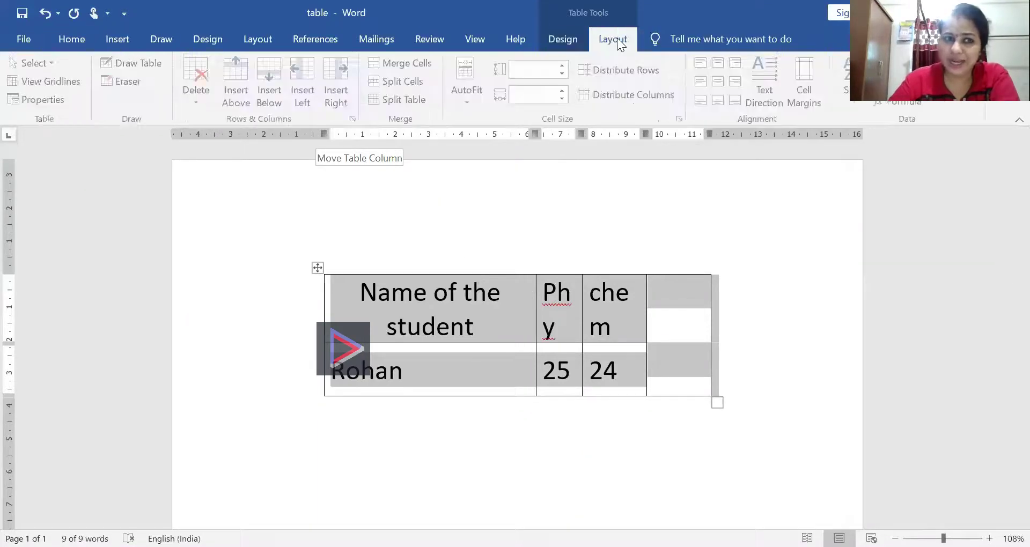
left_click(569, 39)
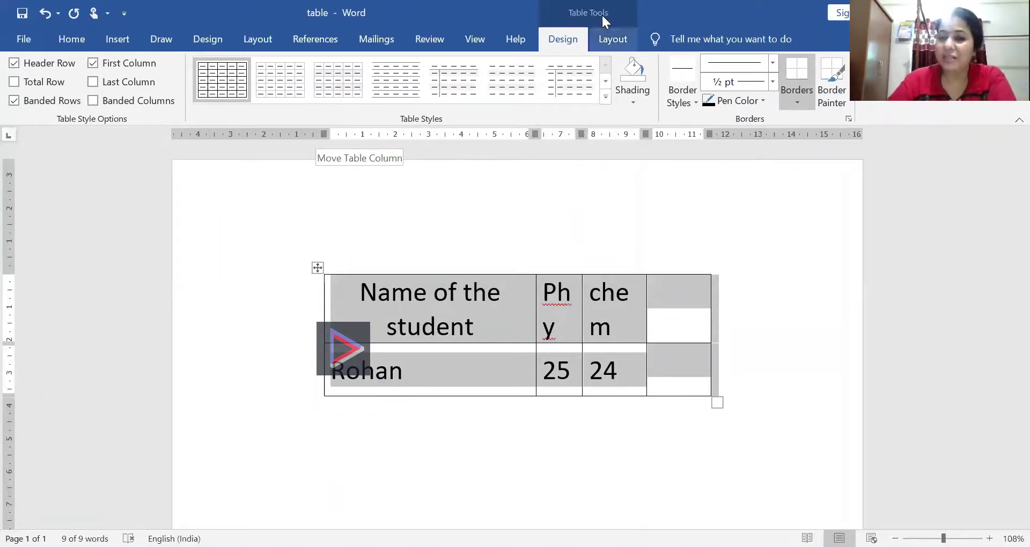
left_click(603, 50)
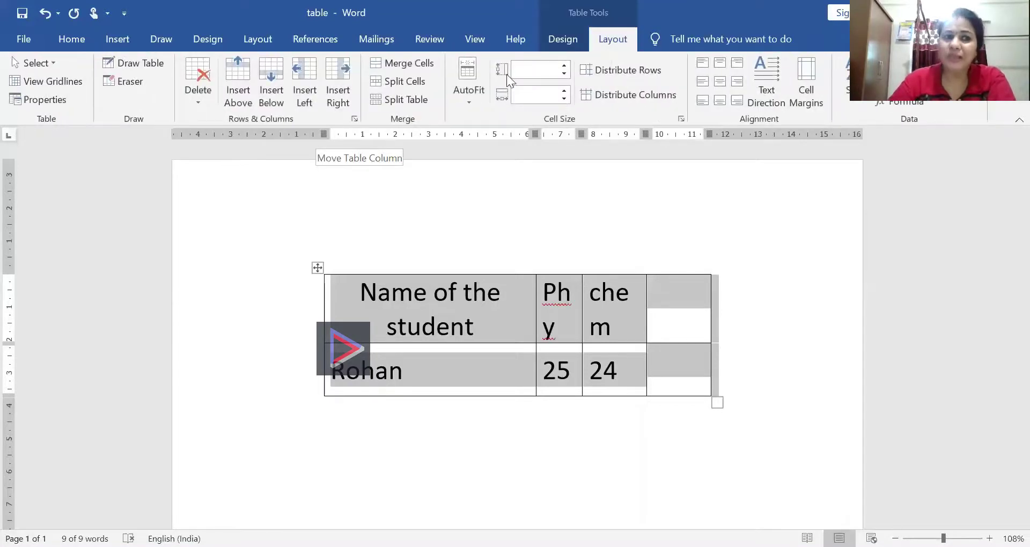
left_click(47, 103)
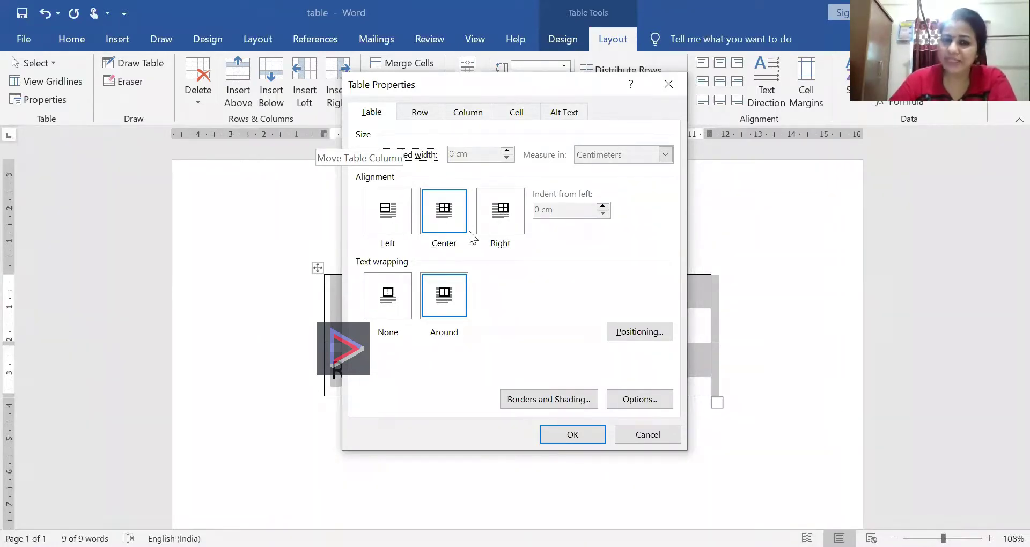
left_click(509, 225)
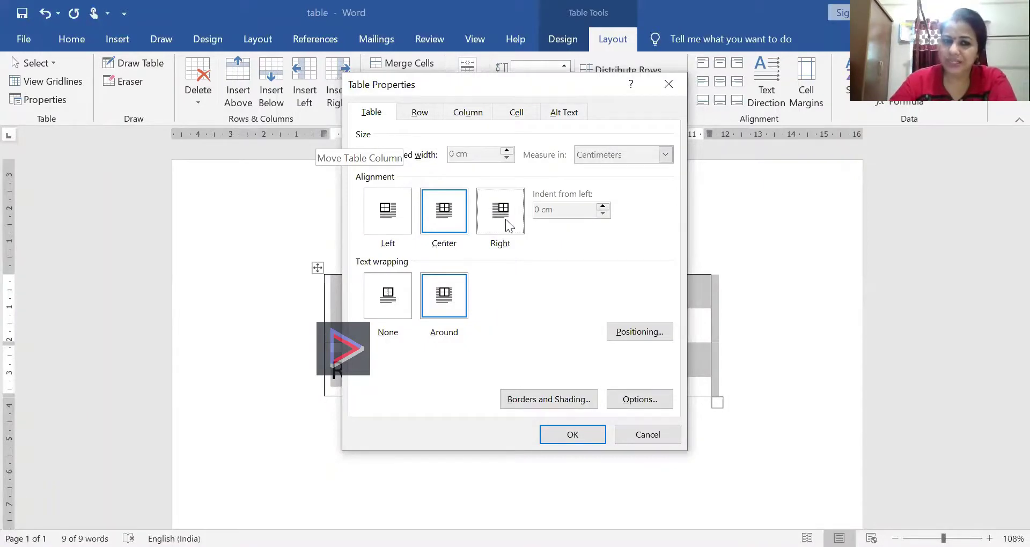
left_click(583, 436)
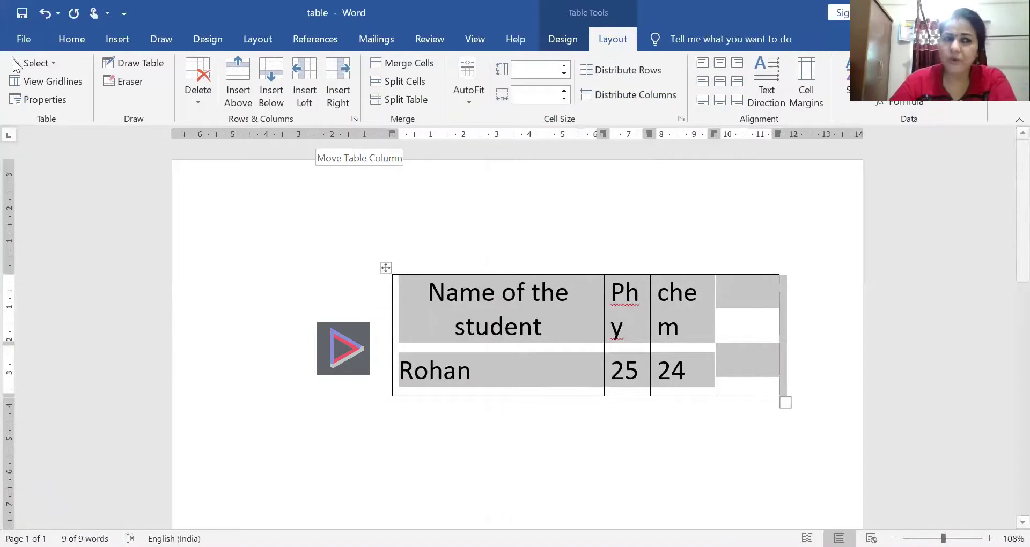
Step: Set the table's alignment in Table Properties to Left, apply it, and finally set it to Center
left_click(47, 95)
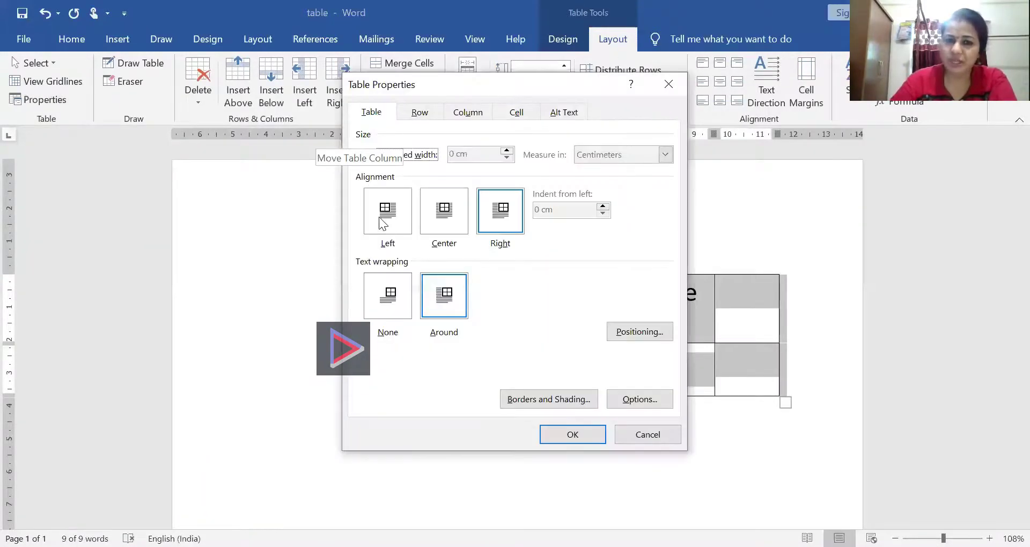
left_click(383, 222)
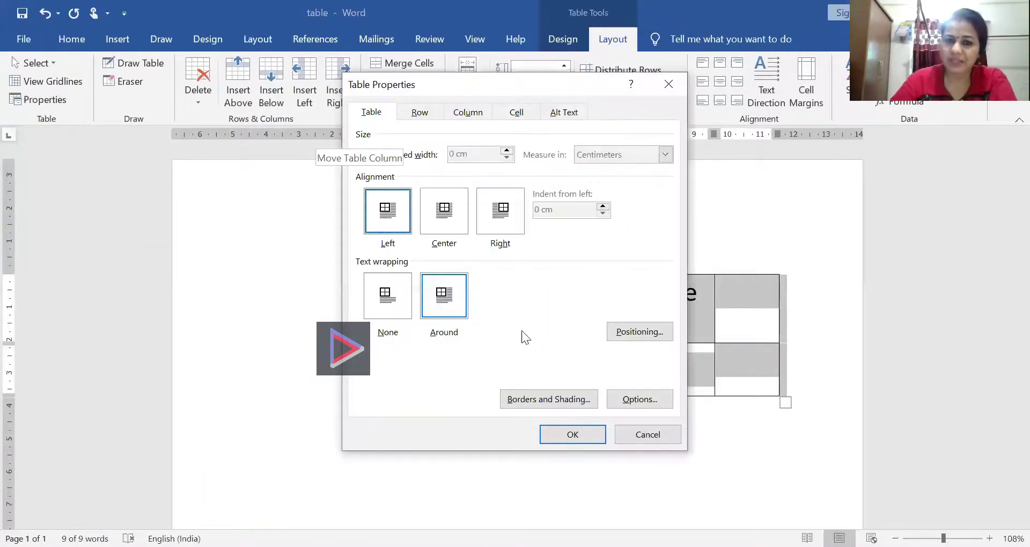
left_click(603, 438)
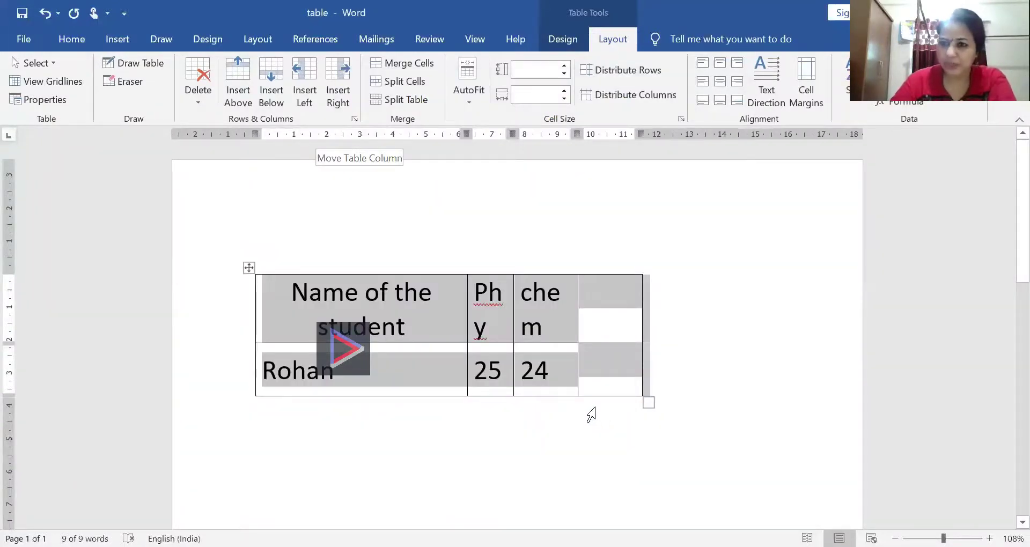
left_click(48, 102)
left_click(453, 228)
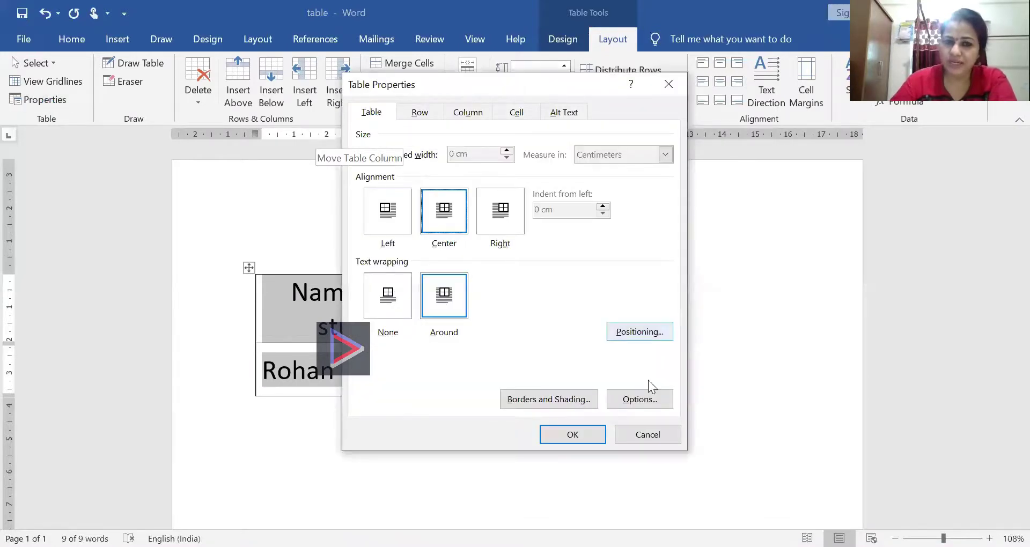
left_click(559, 432)
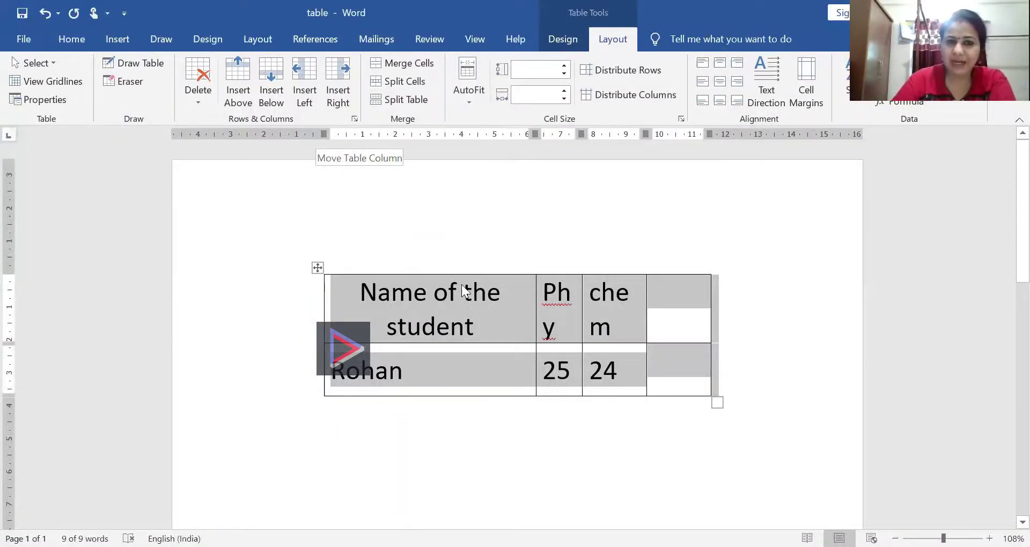
Step: Examine the alignment and text wrapping options in Table Properties, the paragraph alignment tools and the commands in the table's context menu
right_click(351, 302)
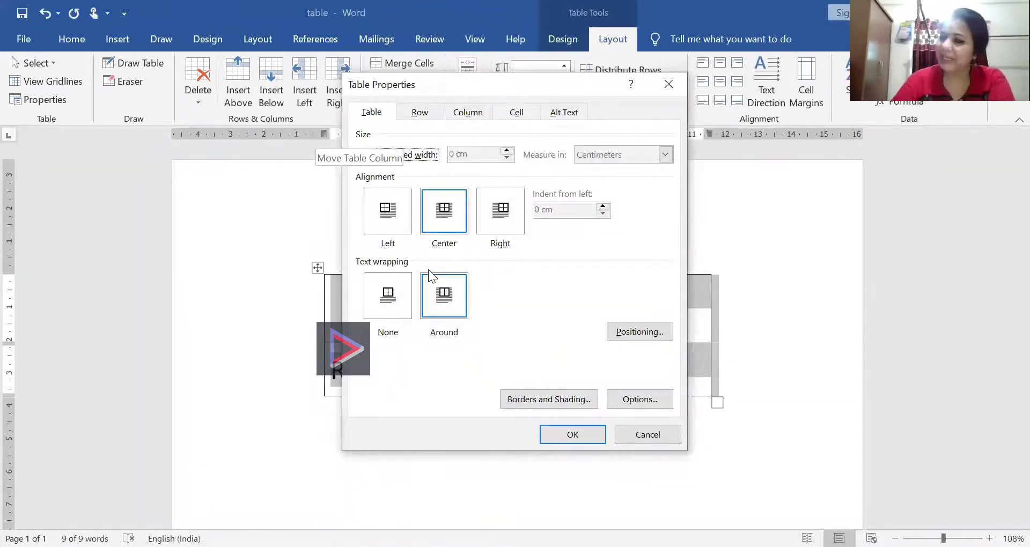
left_click(569, 434)
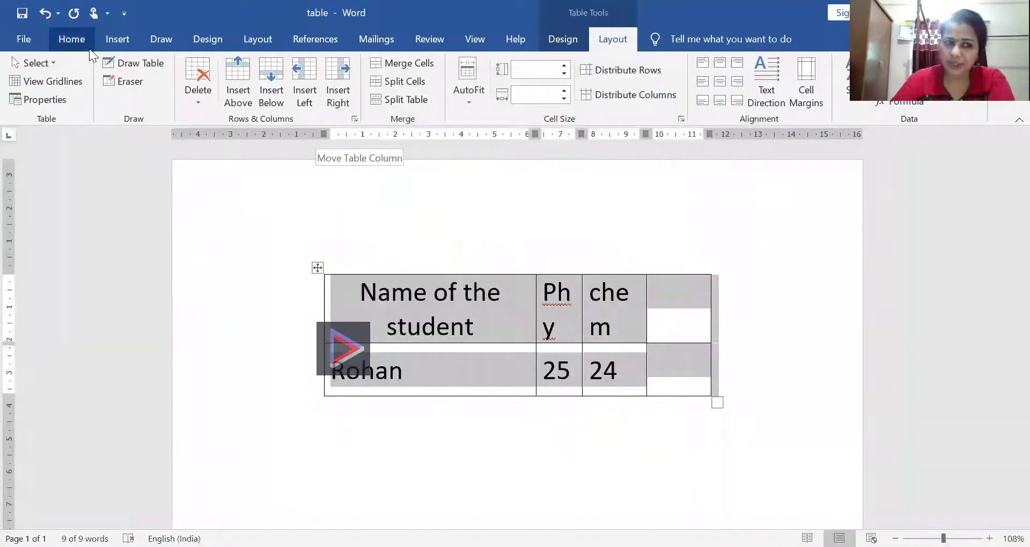
left_click(83, 44)
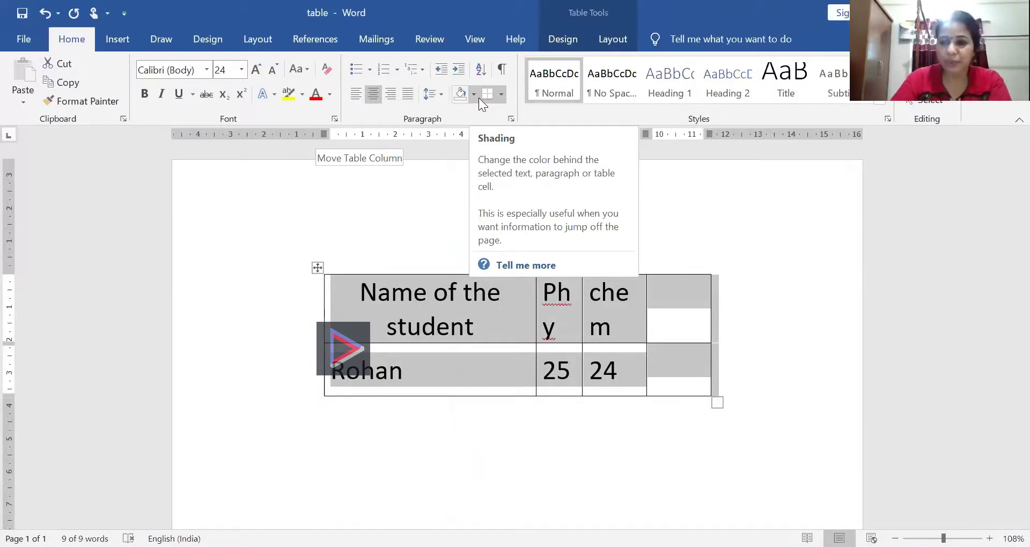
left_click(609, 35)
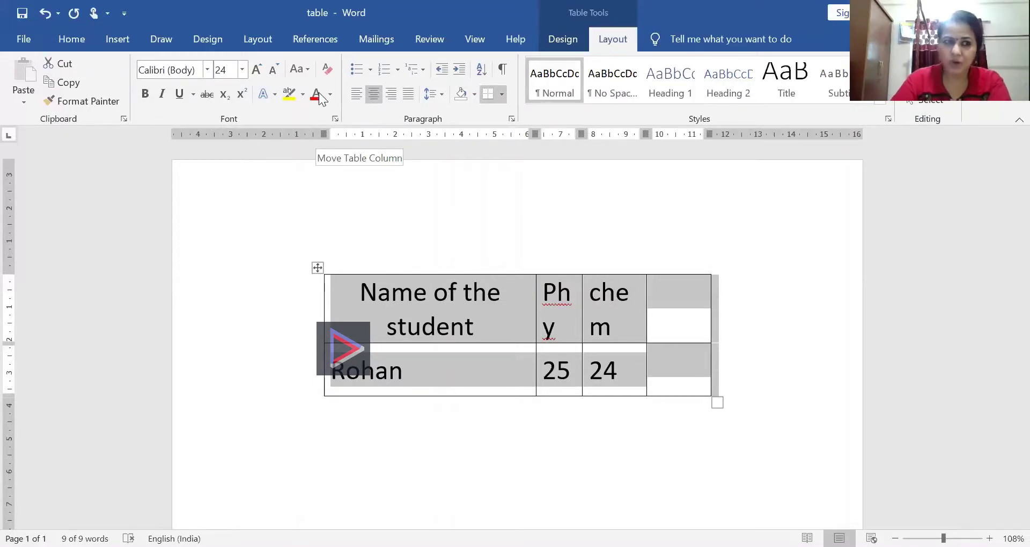
left_click(37, 101)
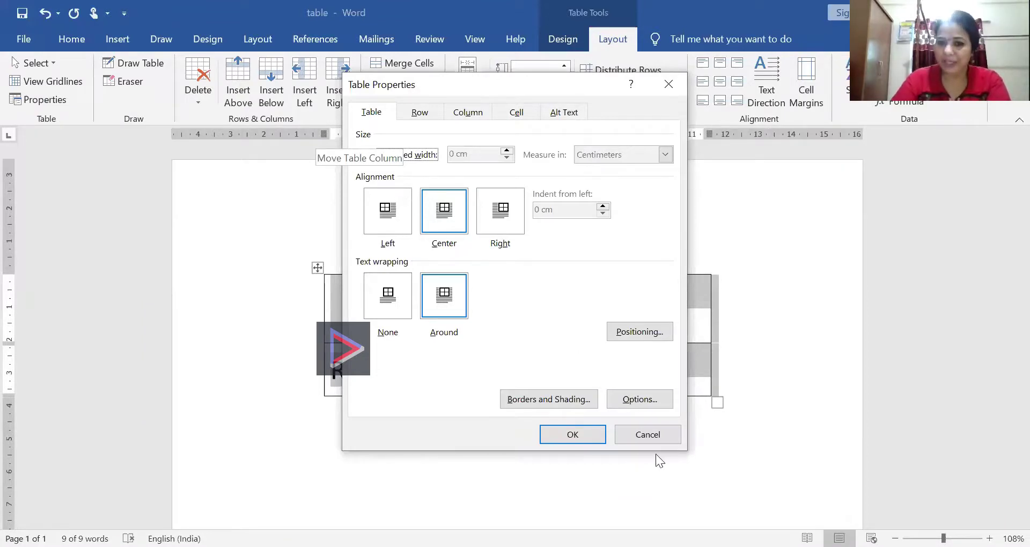
left_click(659, 436)
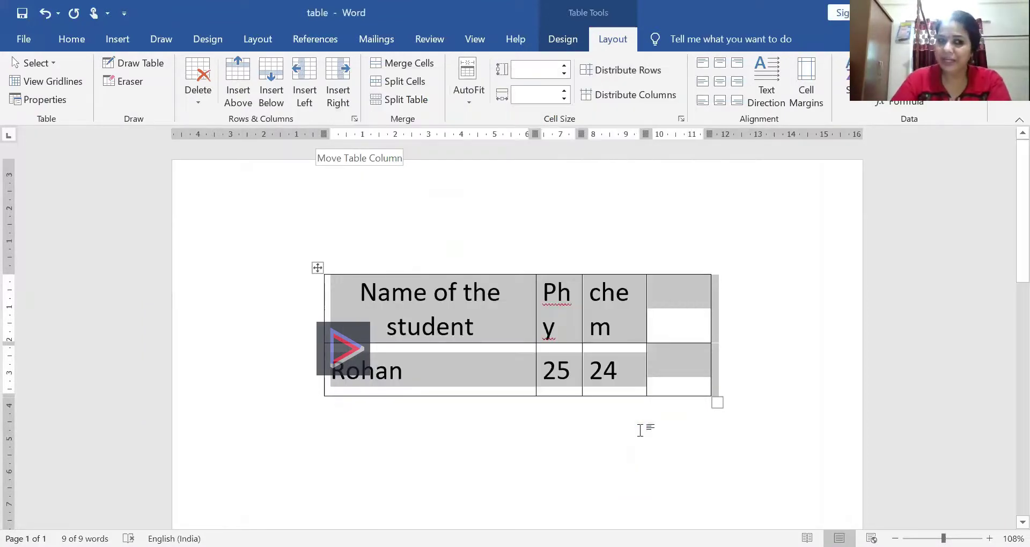
left_click(75, 40)
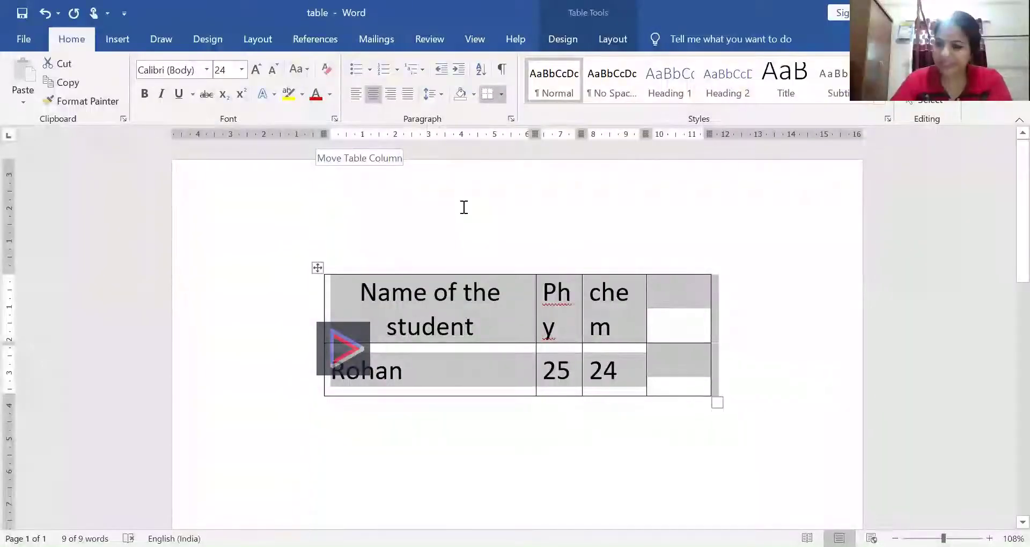
right_click(407, 314)
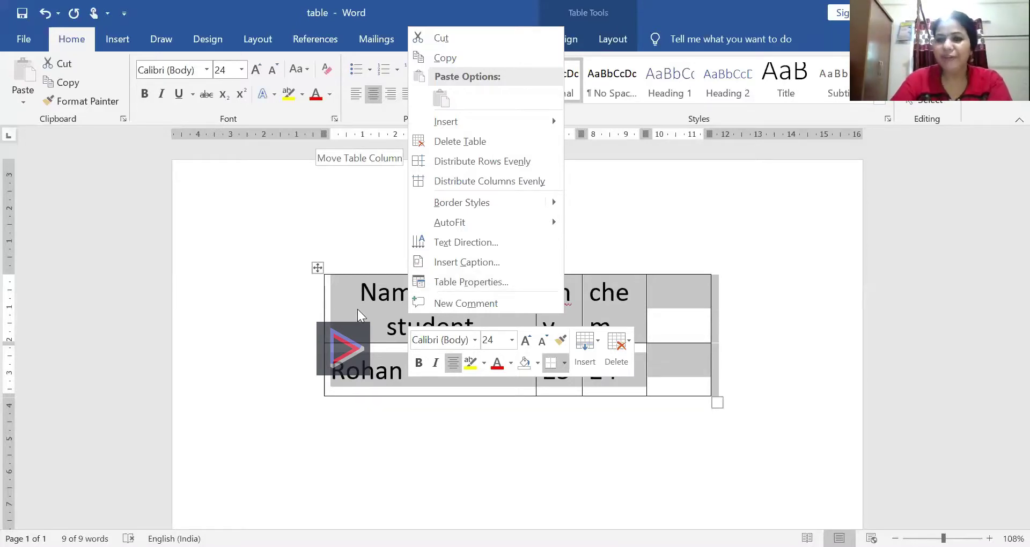
left_click(359, 326)
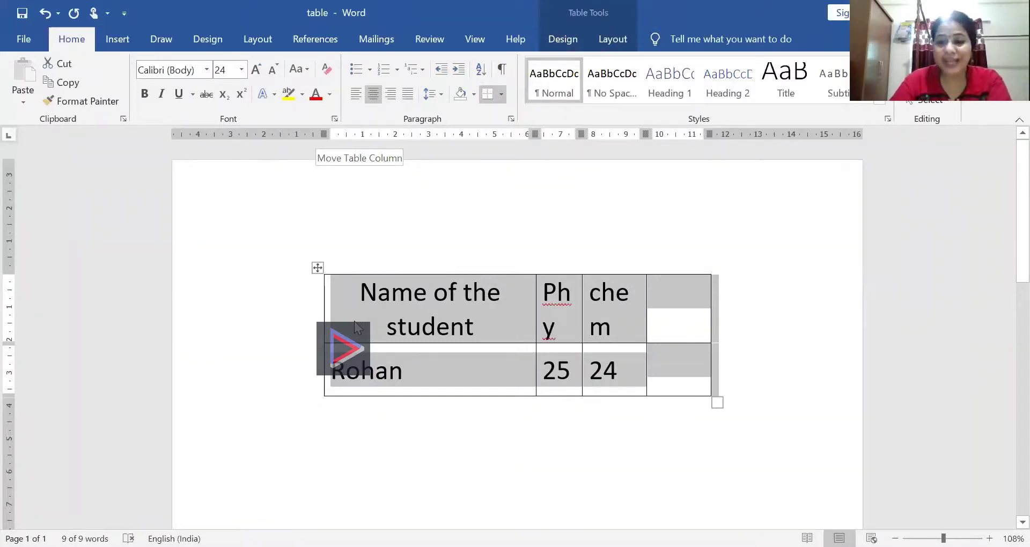
Step: Align the Name of the student heading text within its cell to the left, to the right and finally justify it
left_click(392, 316)
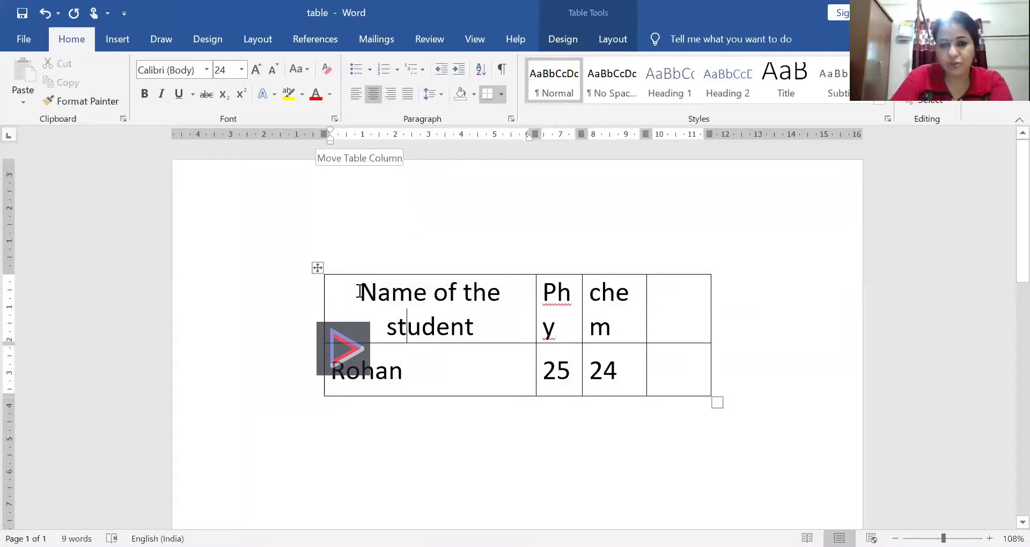
left_click_drag(360, 291, 513, 322)
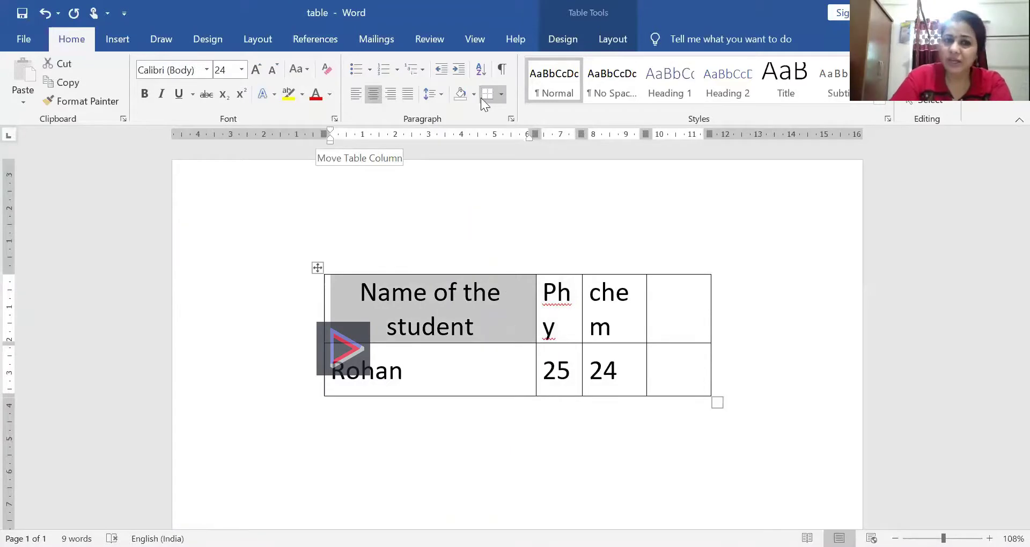
left_click(362, 98)
left_click(390, 95)
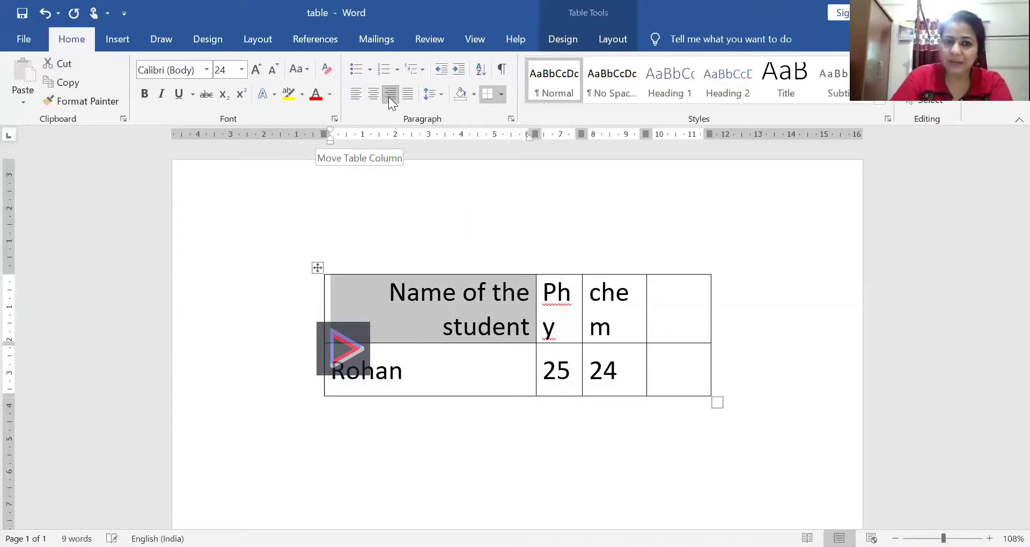
left_click(409, 95)
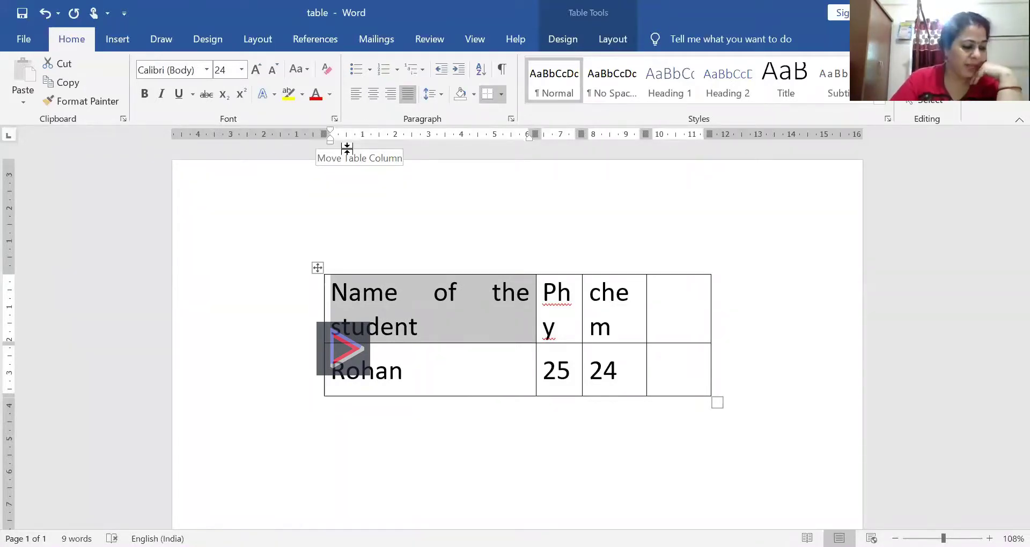
Step: Examine the row height settings and the table alignment options in Table Properties, closing the dialog without changes
left_click(620, 42)
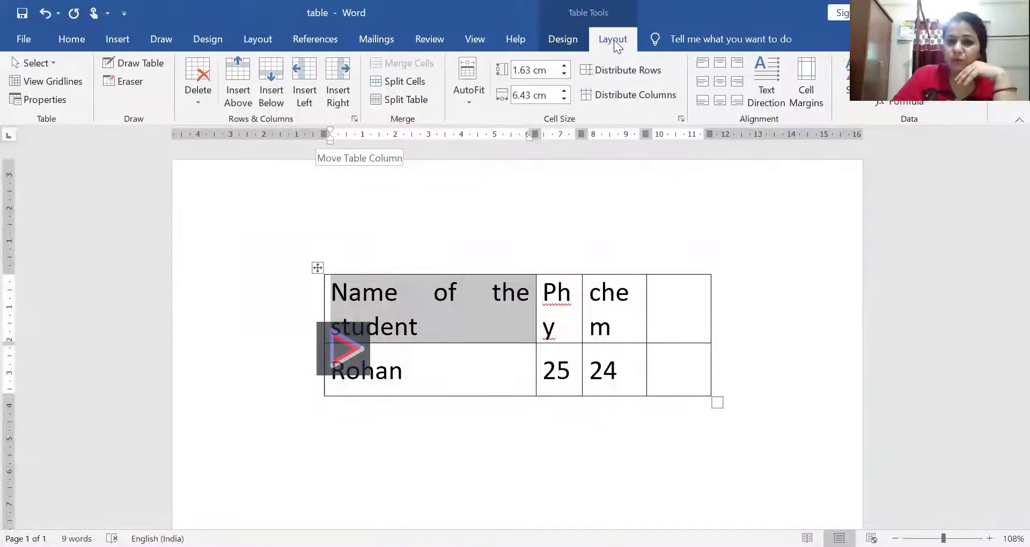
left_click(64, 100)
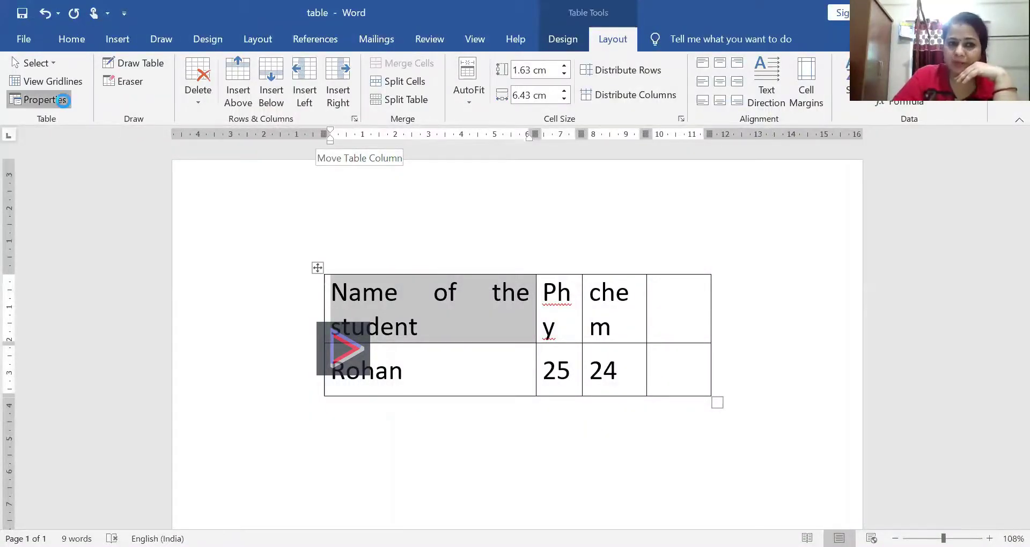
left_click(420, 113)
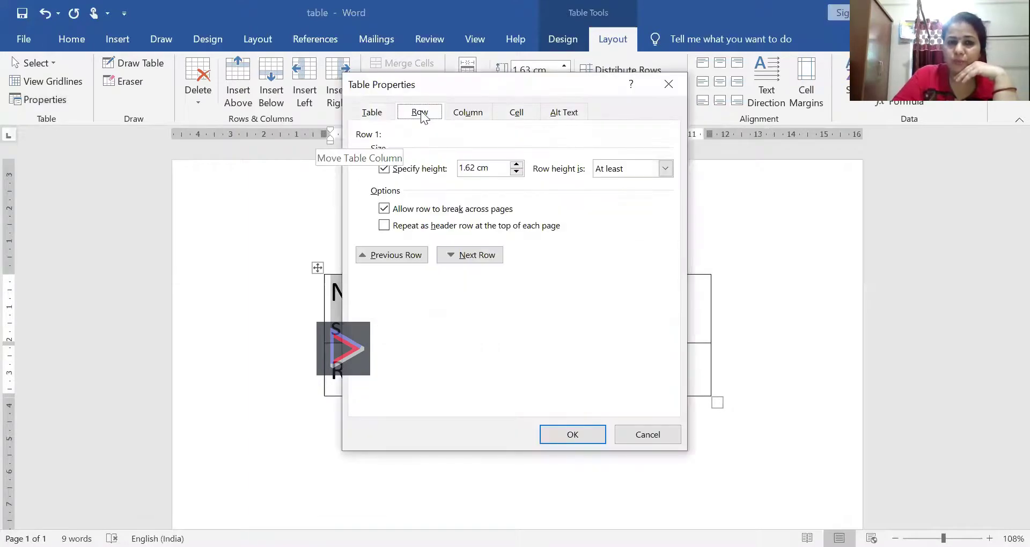
left_click(373, 113)
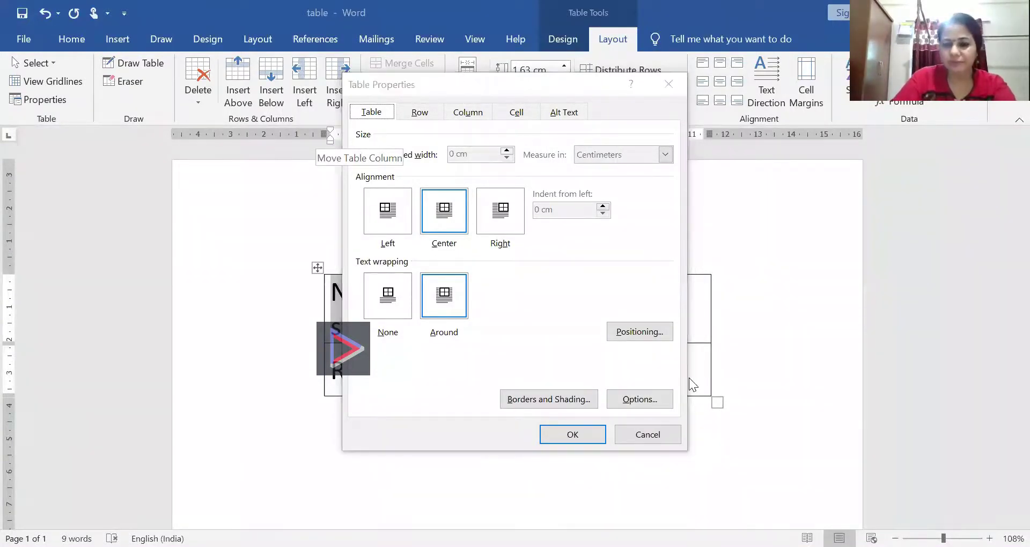
left_click(655, 443)
left_click(654, 441)
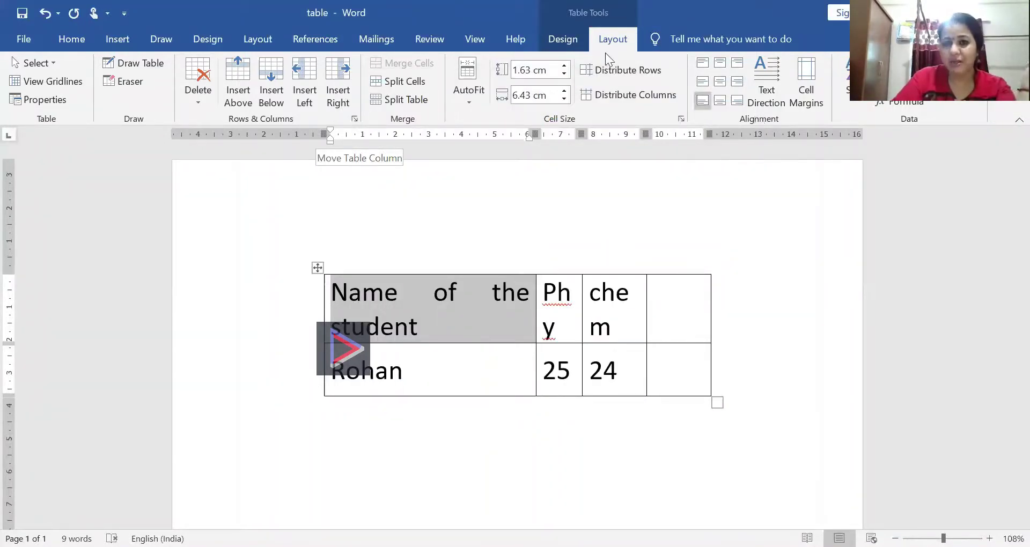
Step: Apply the top, middle and bottom cell alignments in turn to the Name of the student heading, finishing with Align Bottom Left
scroll(609, 39, "up", 1)
scroll(609, 38, "down", 1)
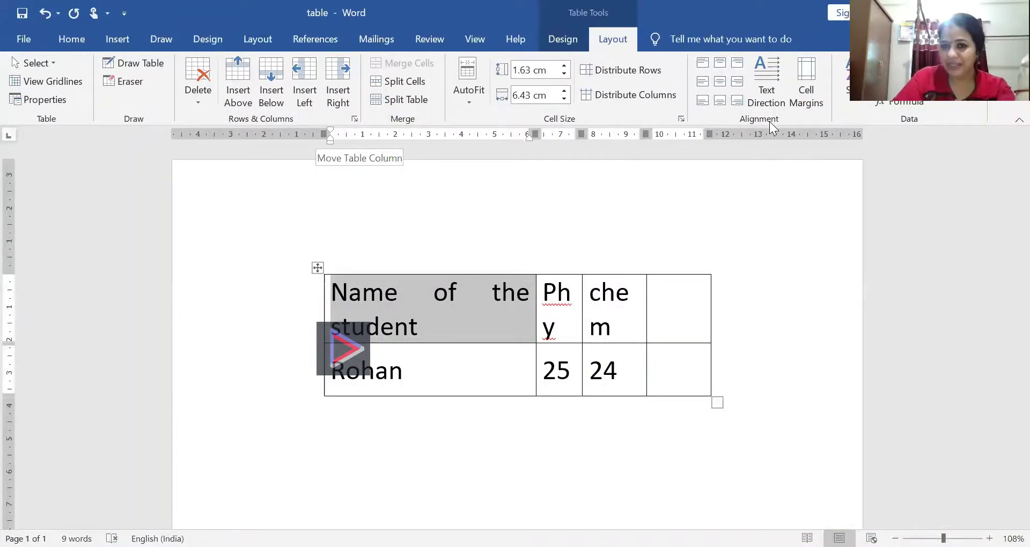
left_click(701, 66)
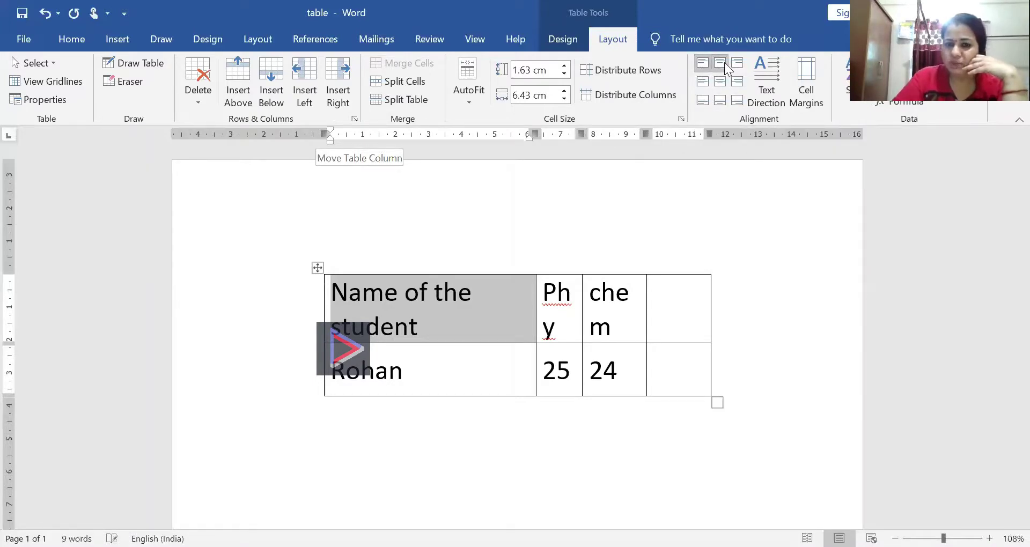
left_click(725, 62)
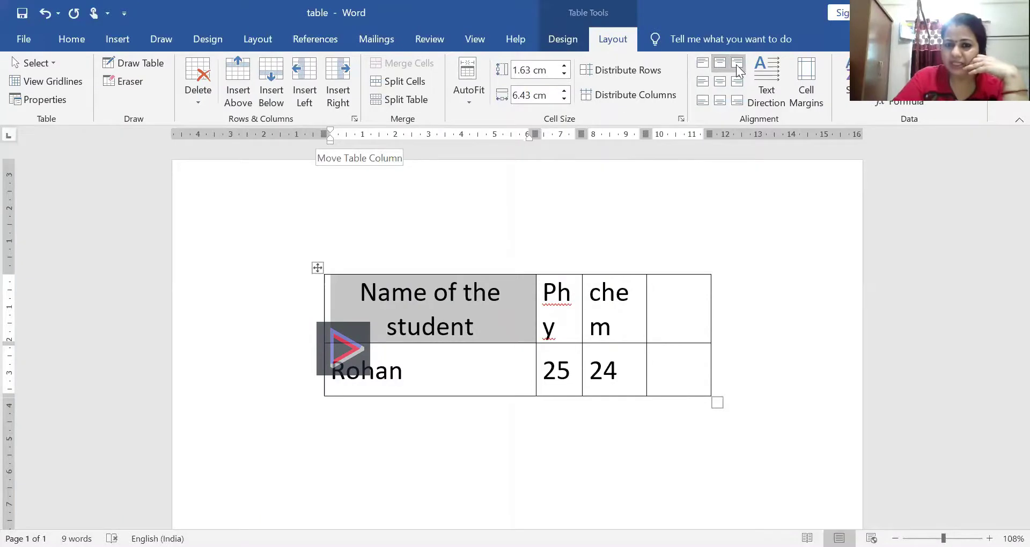
left_click(737, 64)
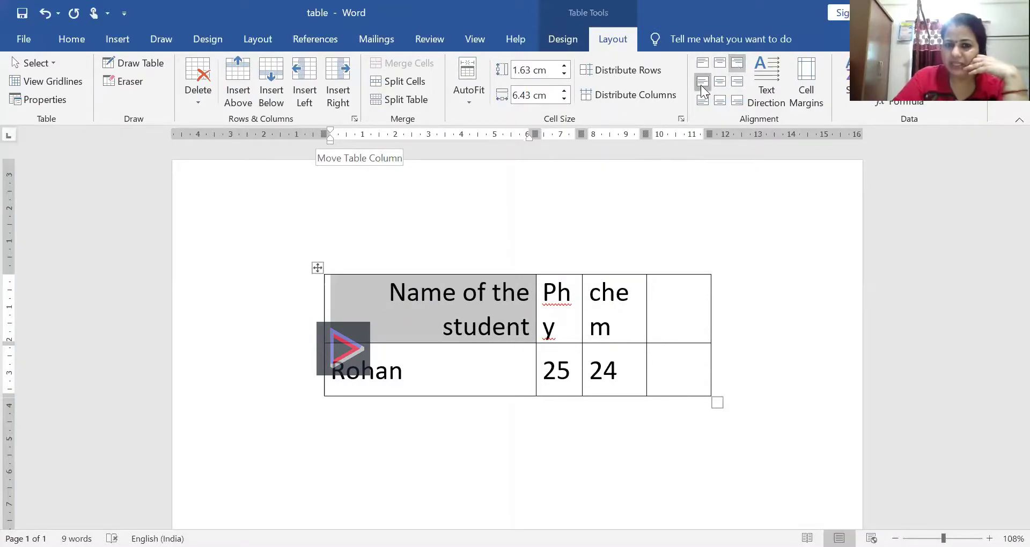
left_click(700, 85)
left_click(721, 82)
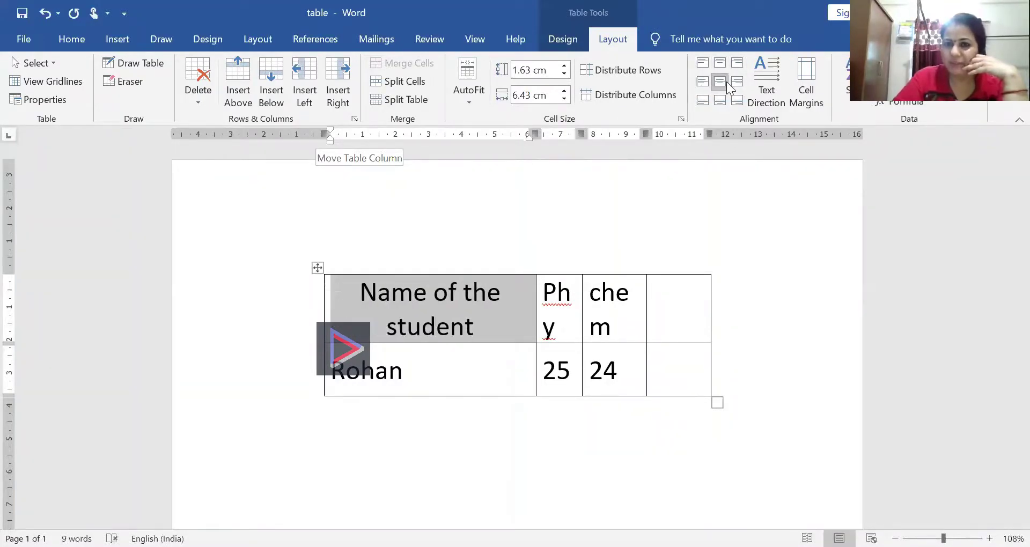
left_click(738, 86)
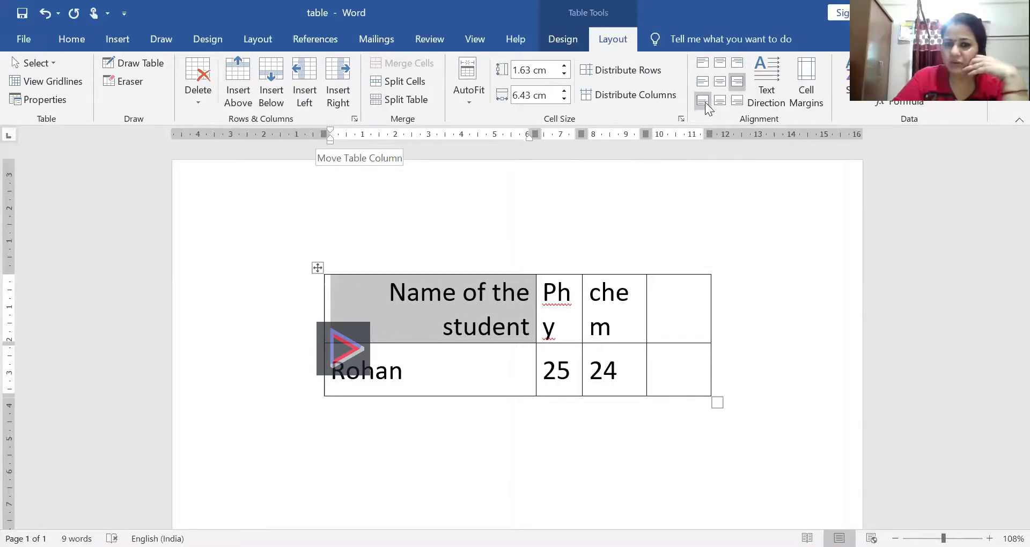
left_click(704, 101)
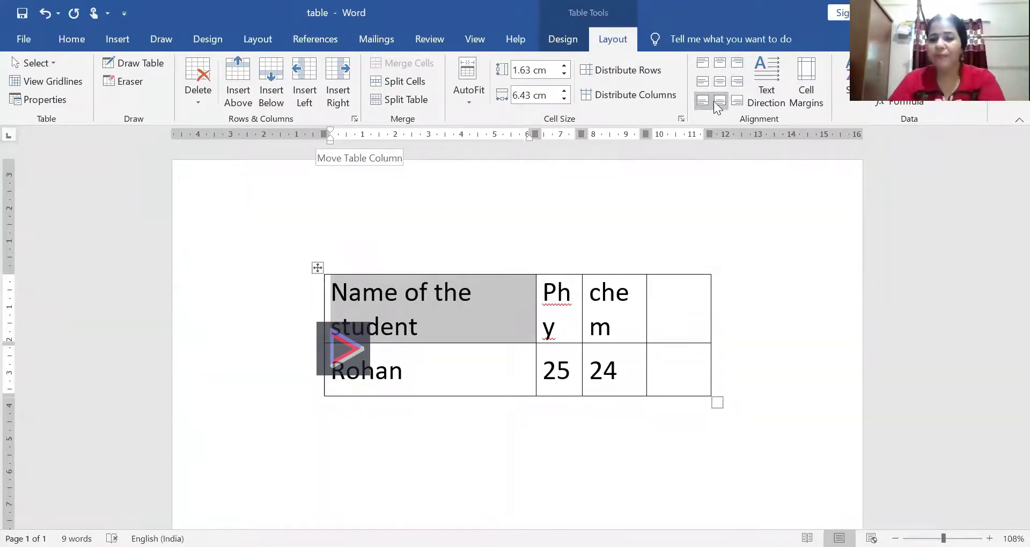
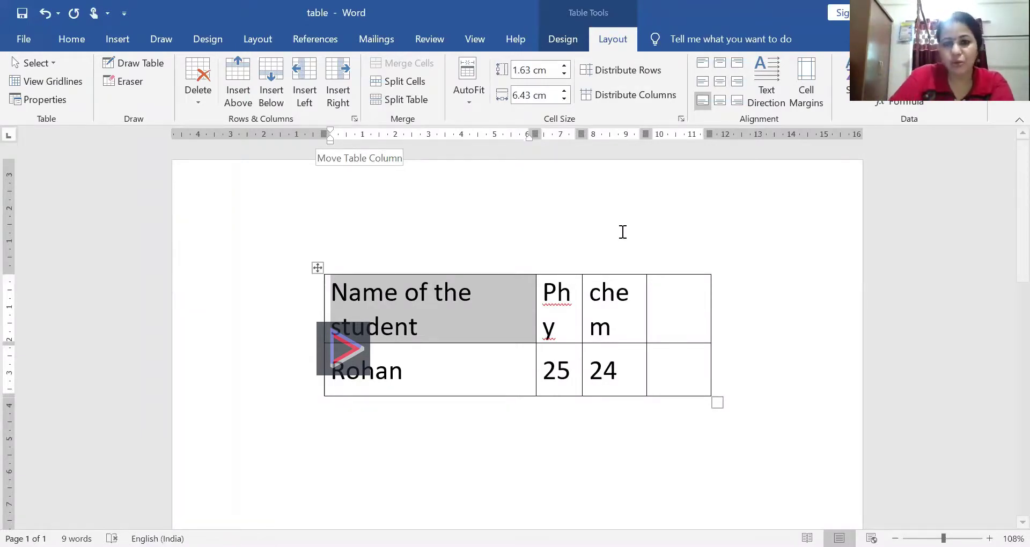
Step: Enter total as the last column's heading and enlarge the table slightly so the word fits on one line
left_click(711, 316)
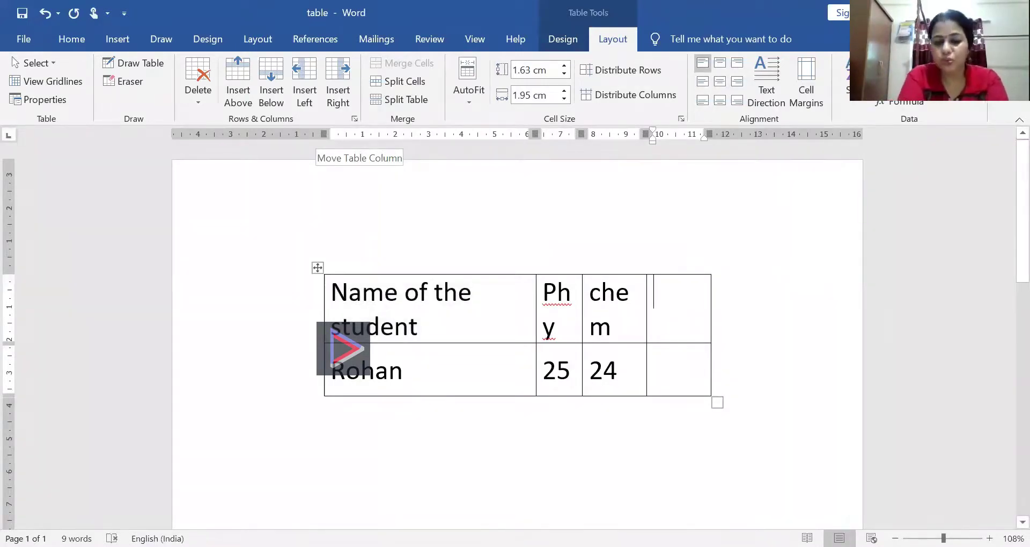
type("to")
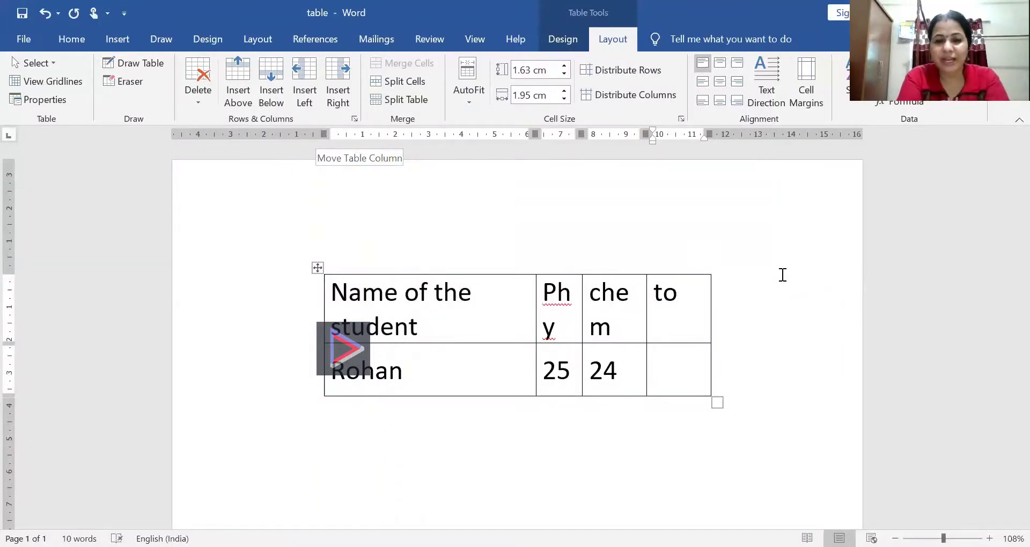
type("al")
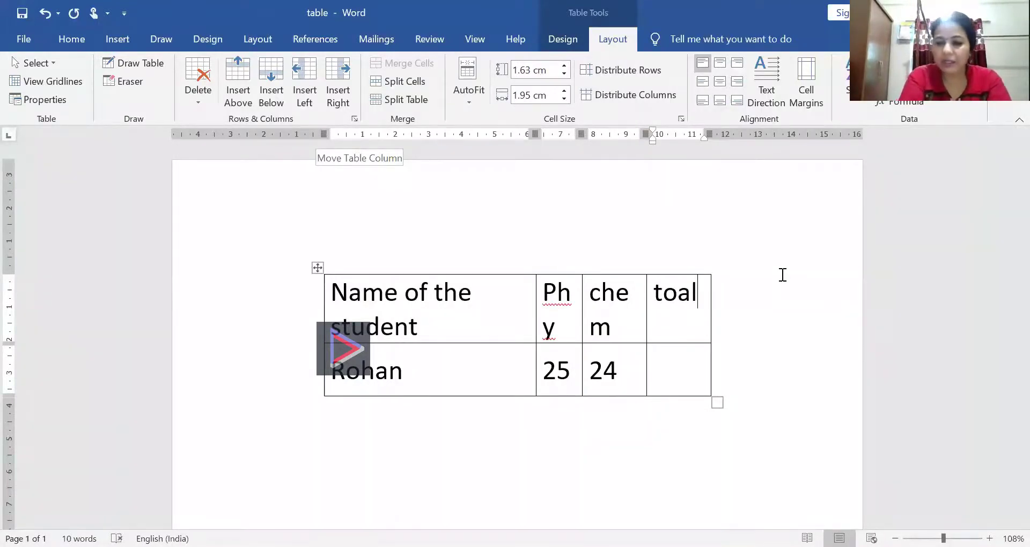
key("BackSpace")
key("BackSpace")
type("tal")
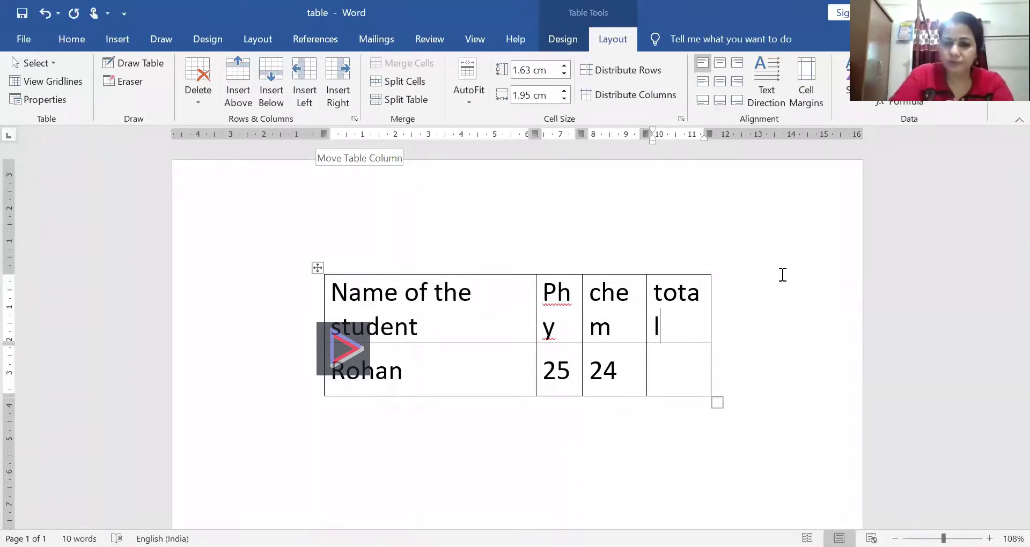
left_click_drag(717, 403, 724, 398)
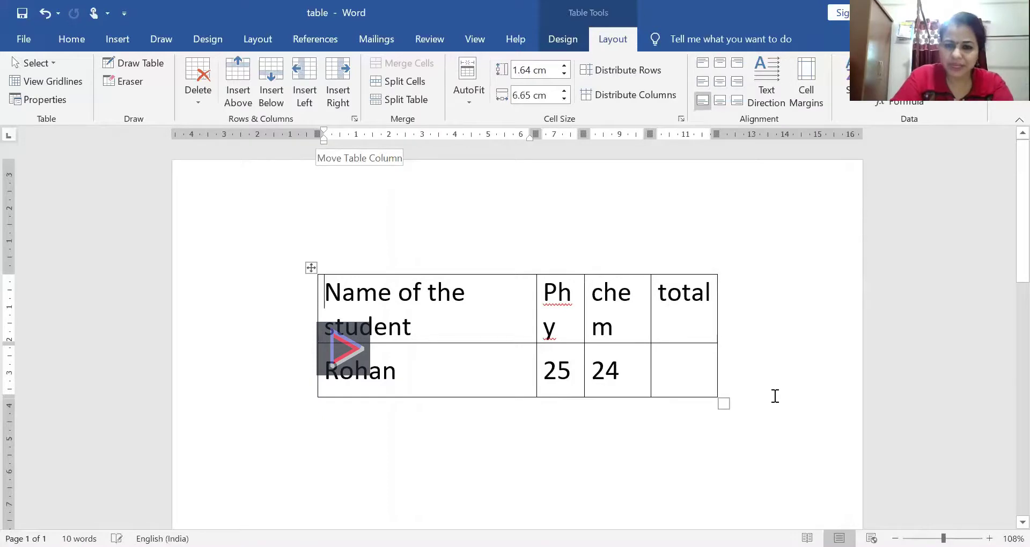
Step: Insert the formula =SUM(LEFT) in the student row's total cell to add the Phy and chem marks
left_click(687, 385)
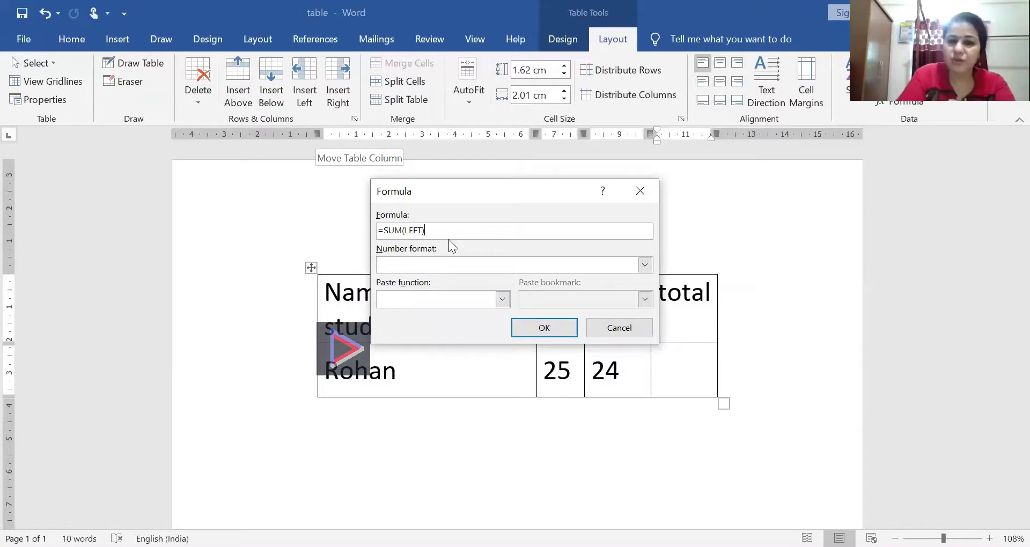
left_click(553, 327)
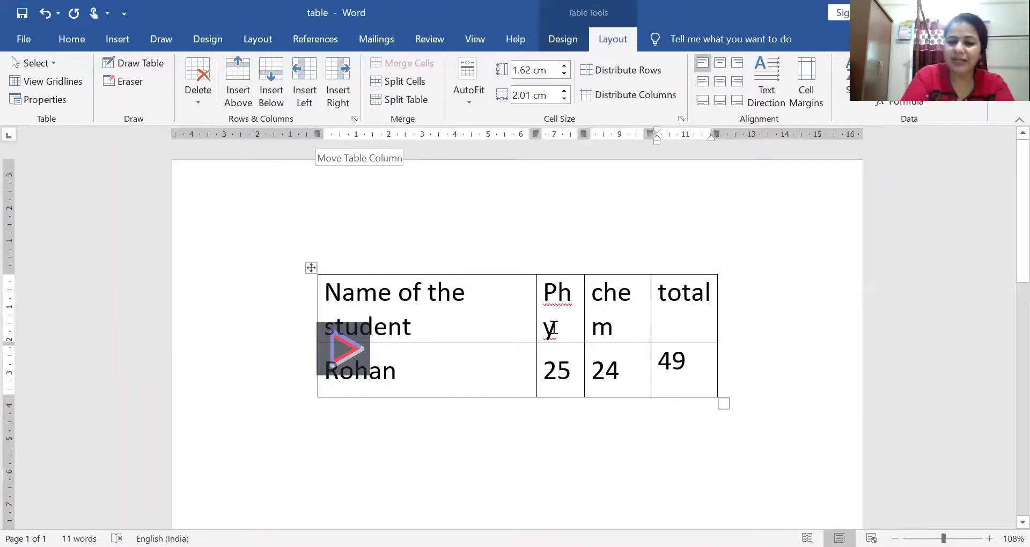
Step: Replace the calculated total with the typed text =sum(left), followed by line breaks in the cell
key("BackSpace")
key("BackSpace")
type("=")
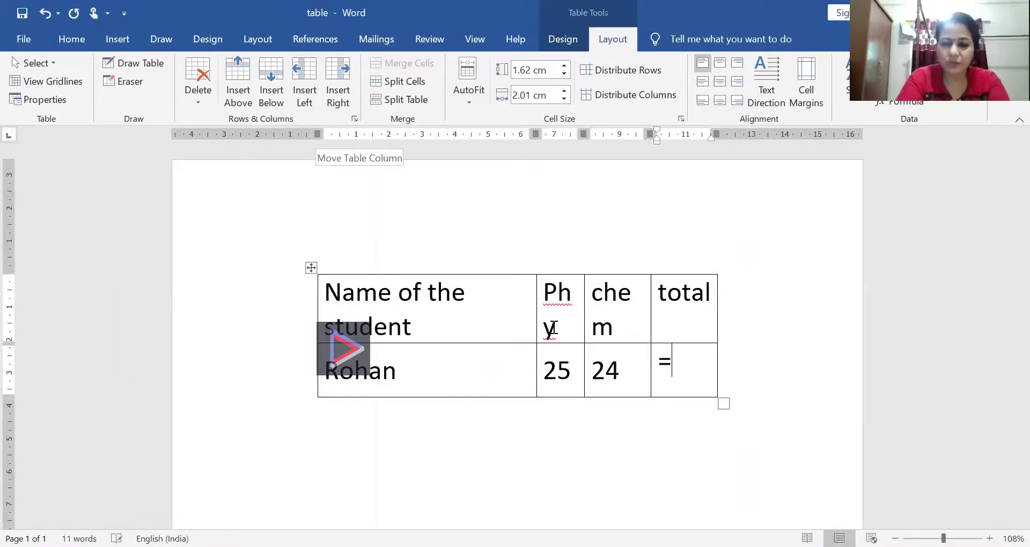
type("si")
key("BackSpace")
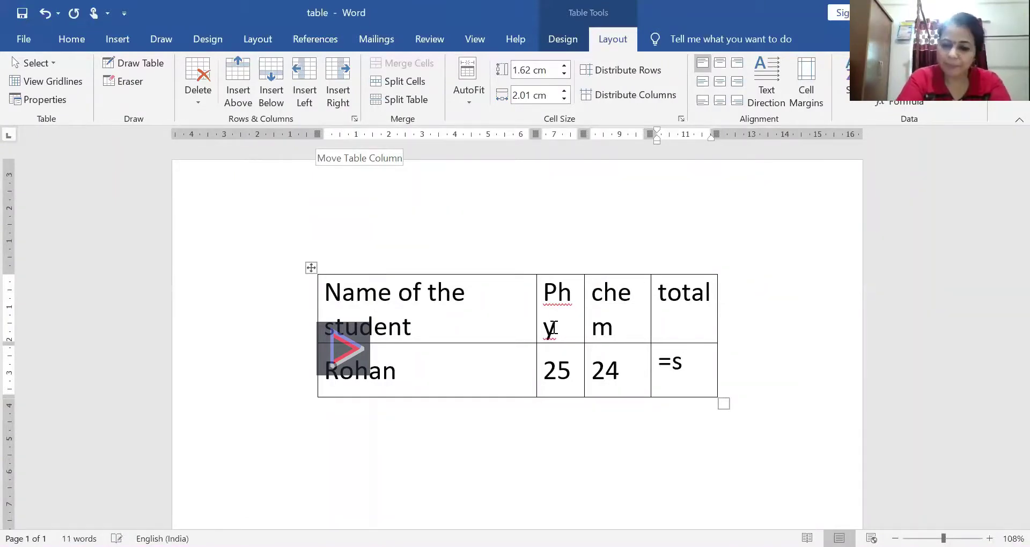
type("um")
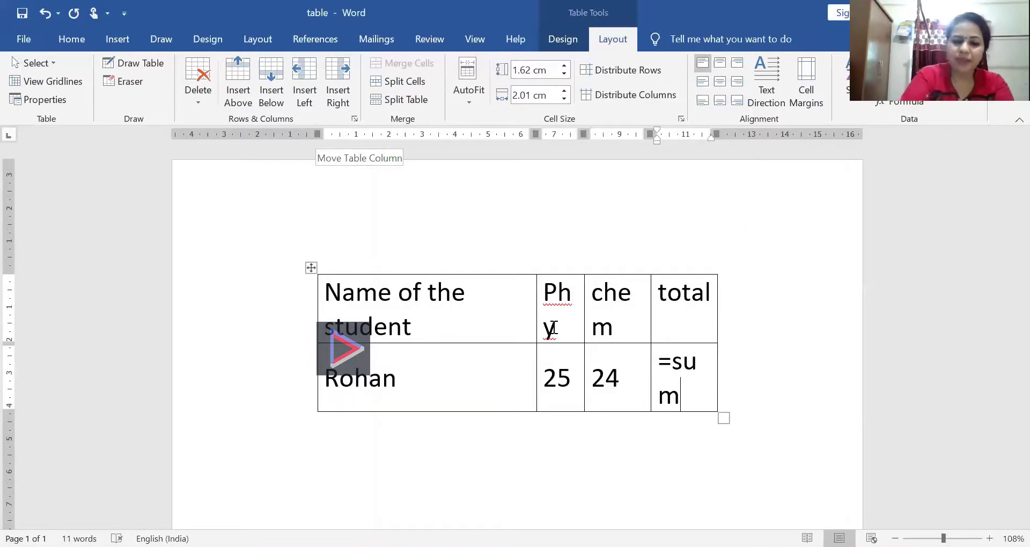
type("(left")
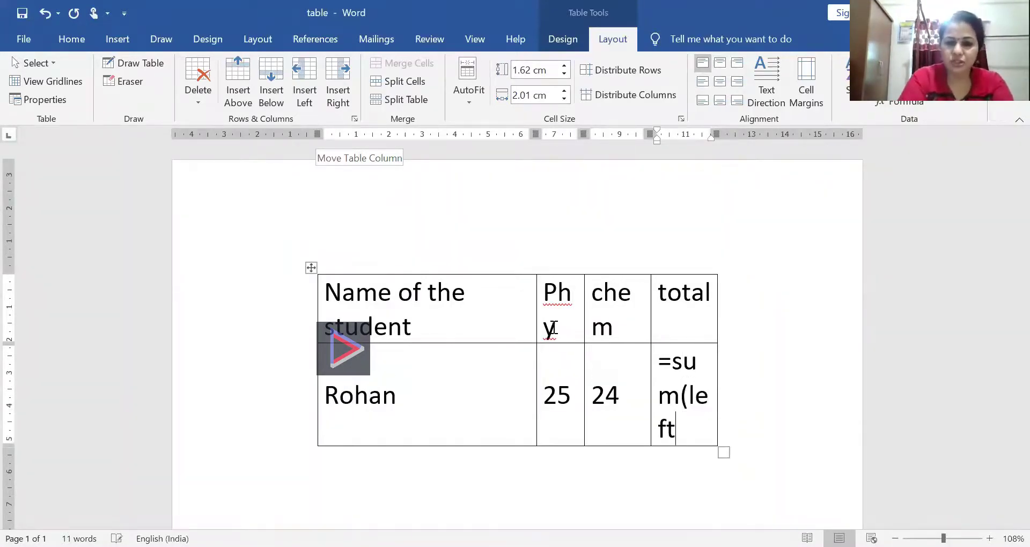
type(")")
key("Return")
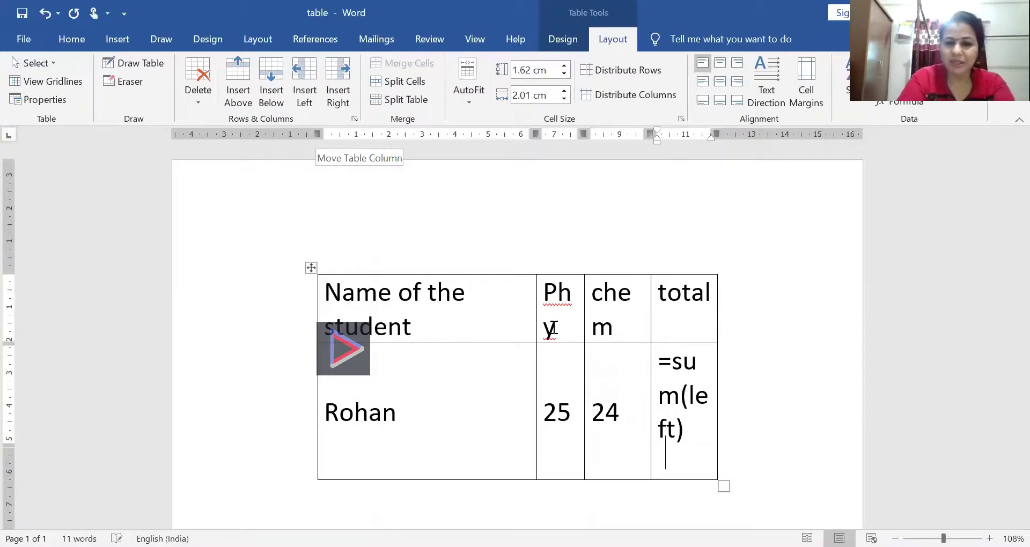
left_click(696, 434)
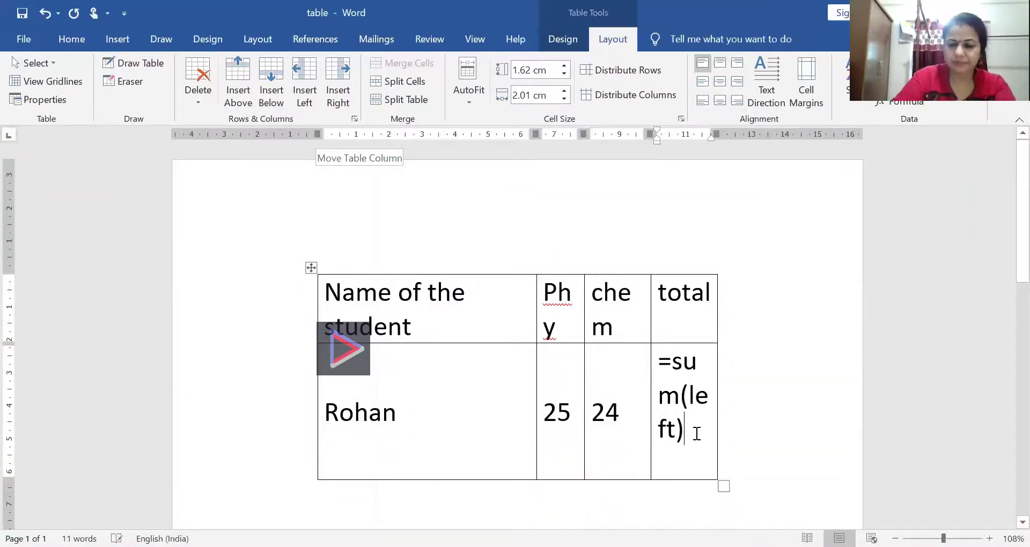
key("Return")
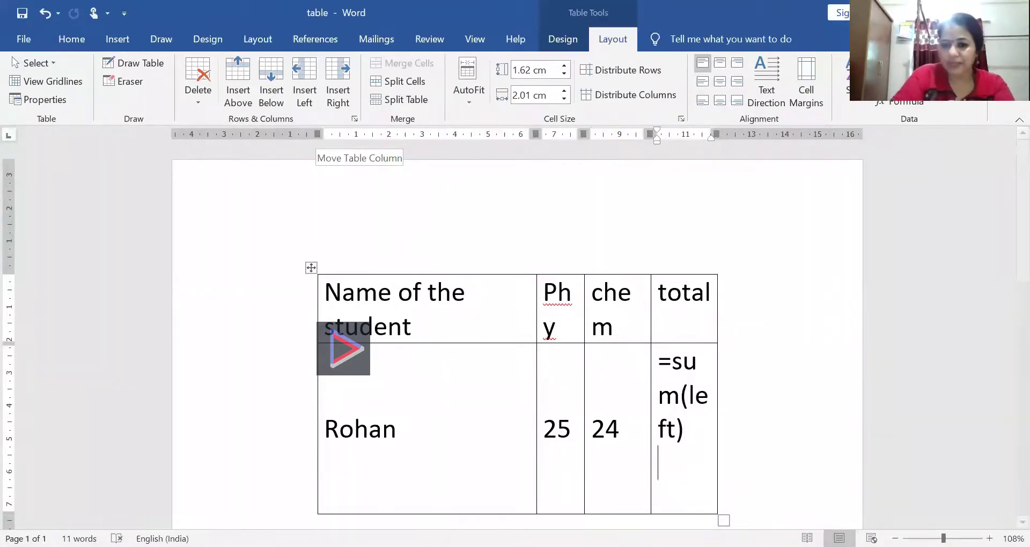
Step: Enlarge the whole table until the Name of the student column is about 9 cm wide
left_click_drag(724, 520, 776, 523)
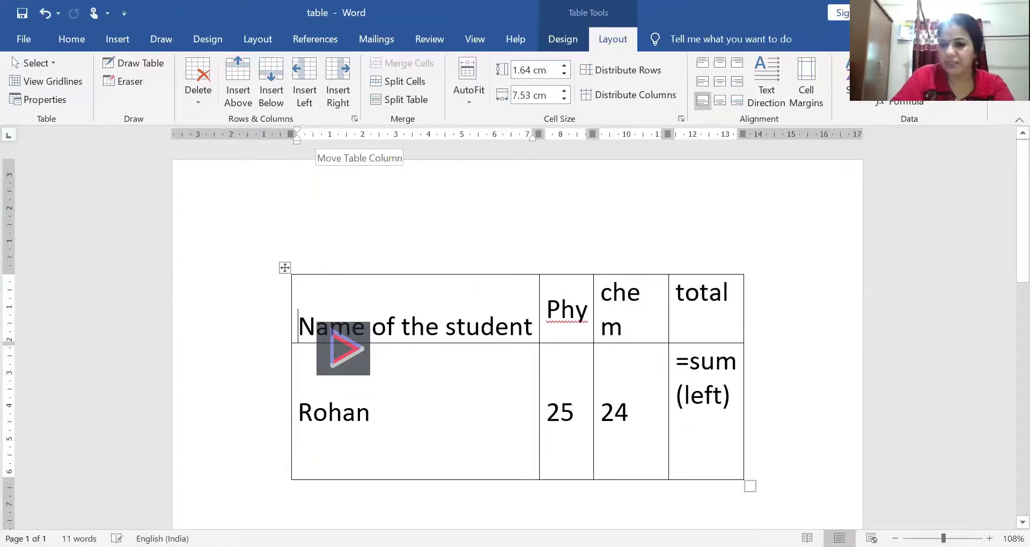
left_click(739, 445)
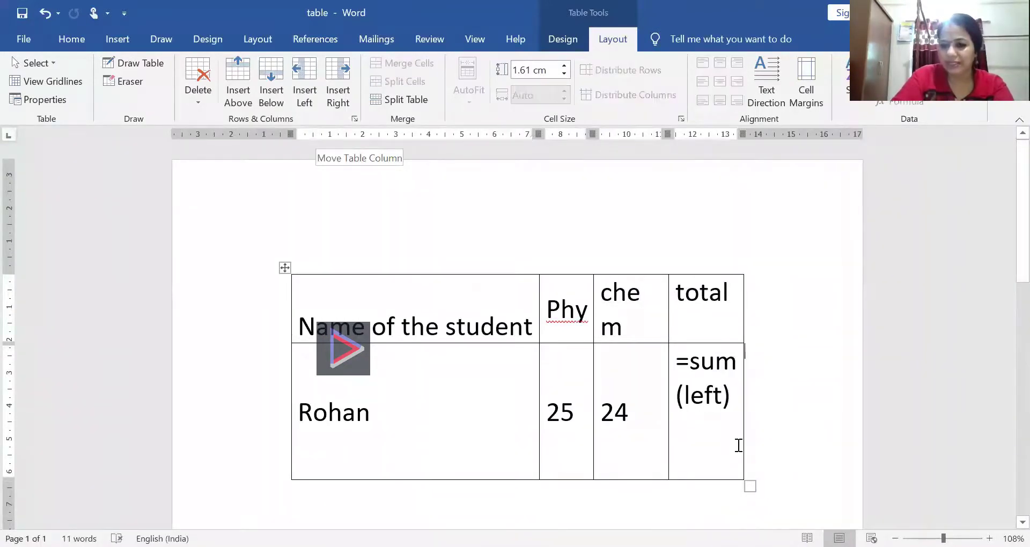
left_click_drag(750, 486, 808, 494)
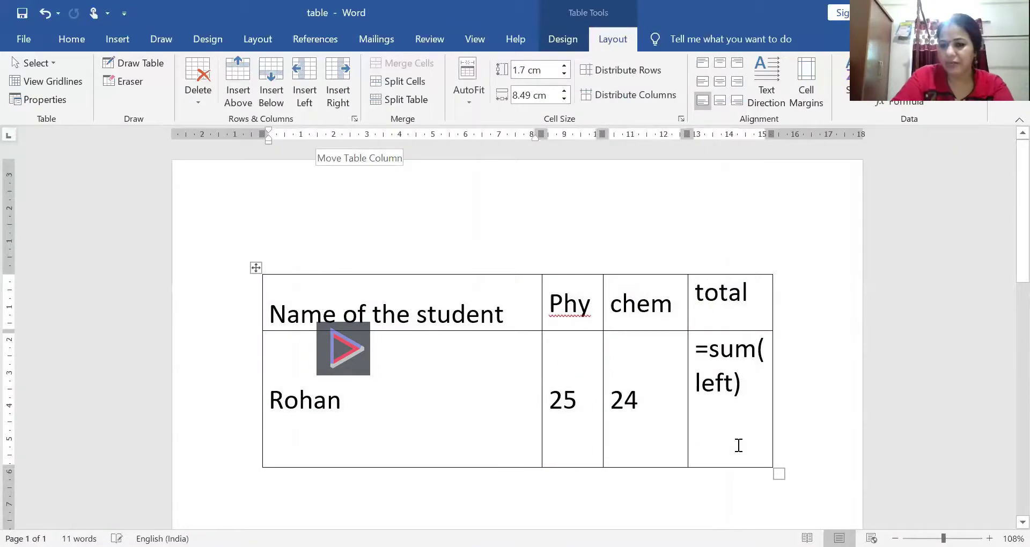
key("ctrl+End")
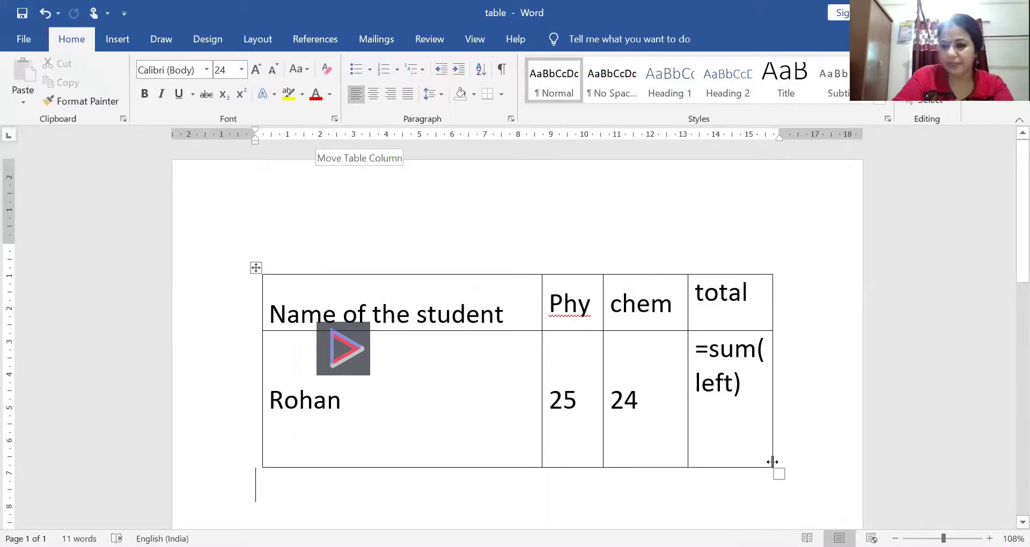
double_click(773, 462)
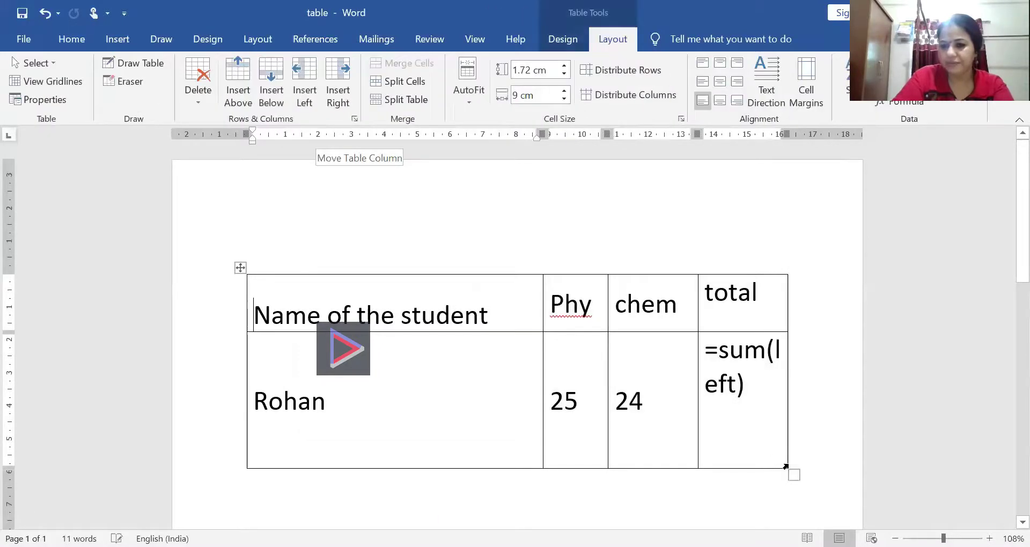
Step: Narrow the name column to about 5.24 cm, Phy to about 3 cm, and chem until total is about 5.43 cm wide
double_click(542, 279)
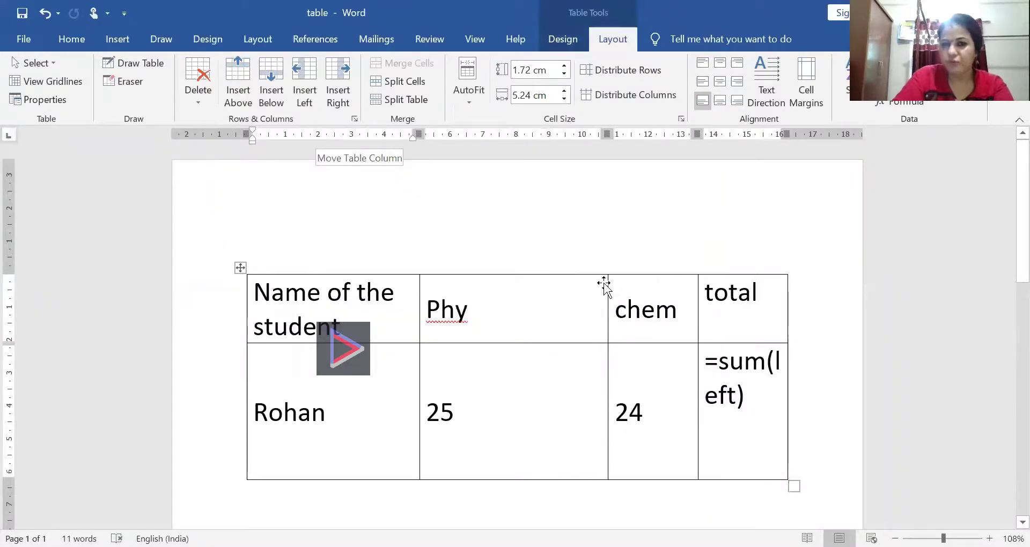
left_click(607, 285)
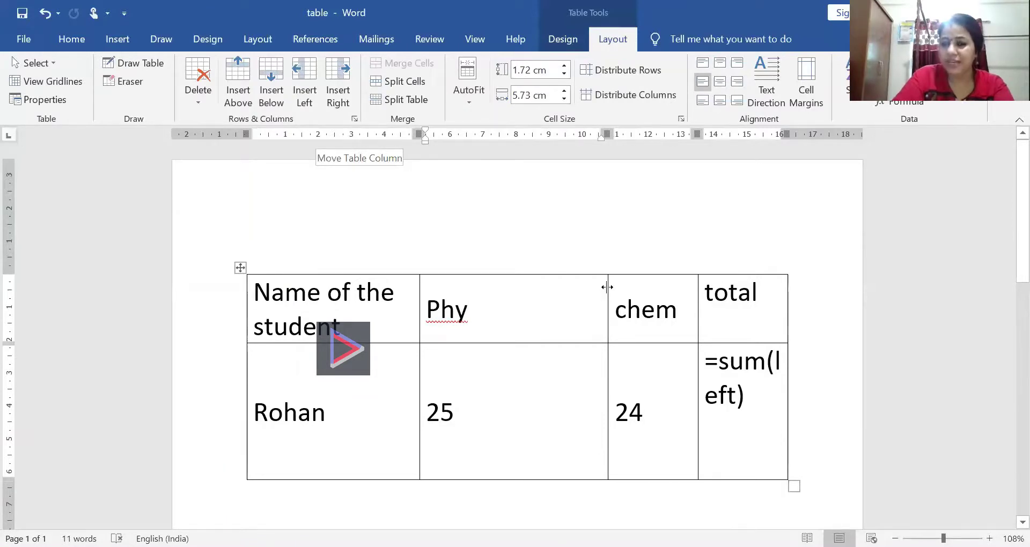
double_click(607, 288)
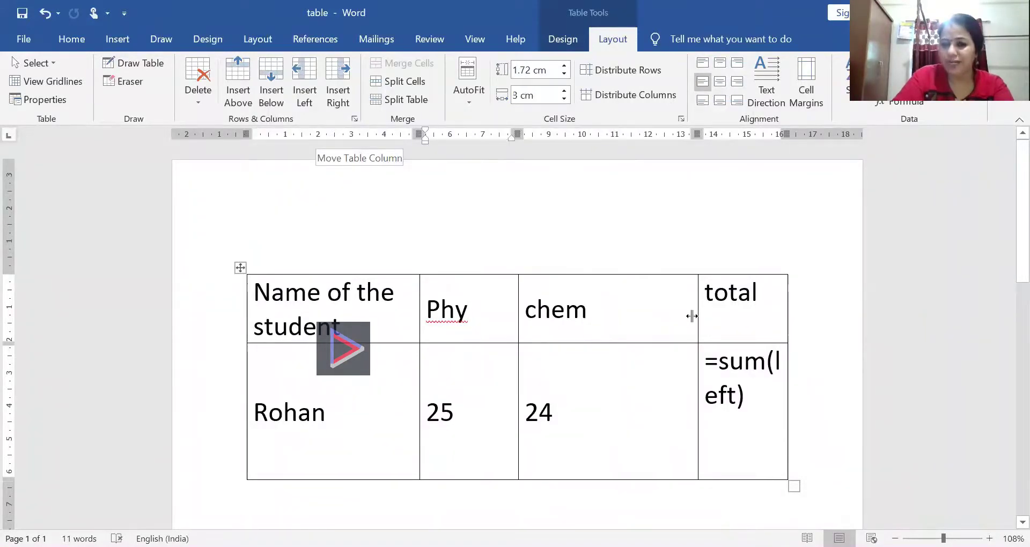
key("ctrl+z")
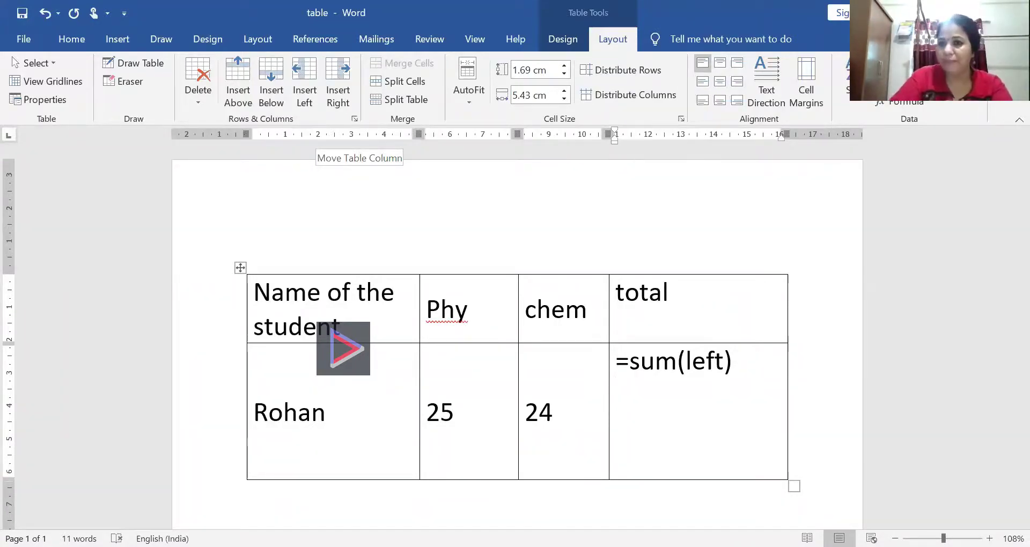
Step: Insert the formula =SUM(LEFT) in the total cell beneath the typed =sum(left) text
left_click(926, 102)
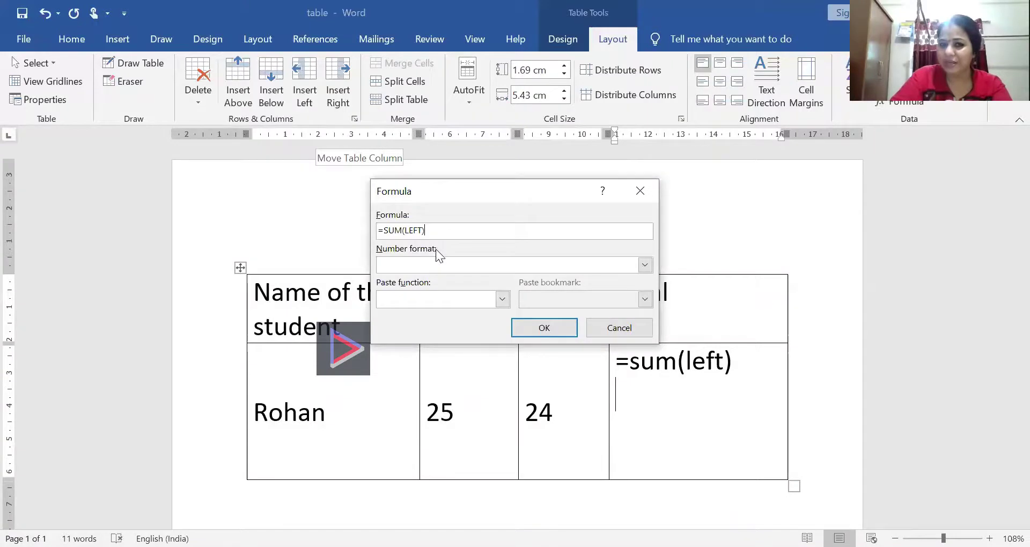
left_click(544, 328)
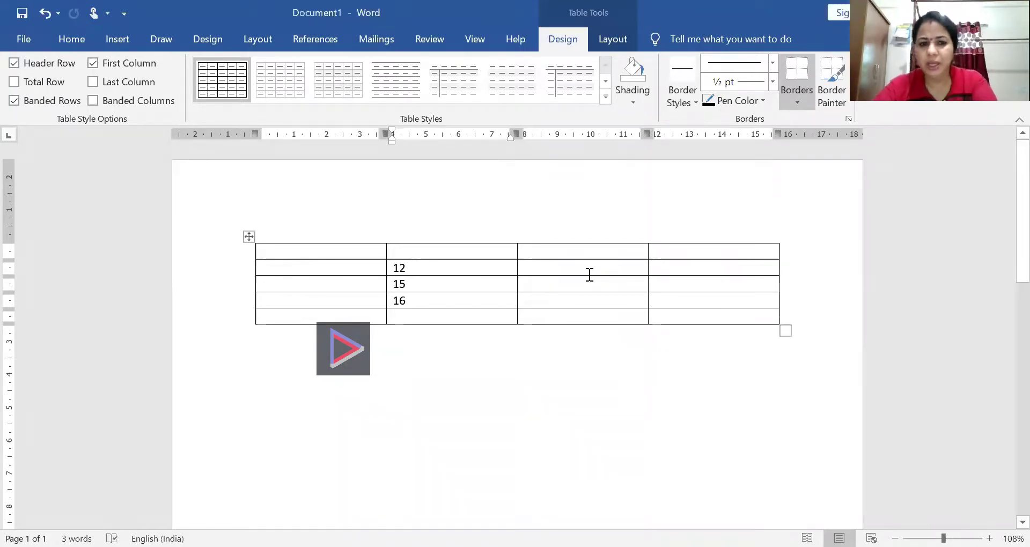
type("24")
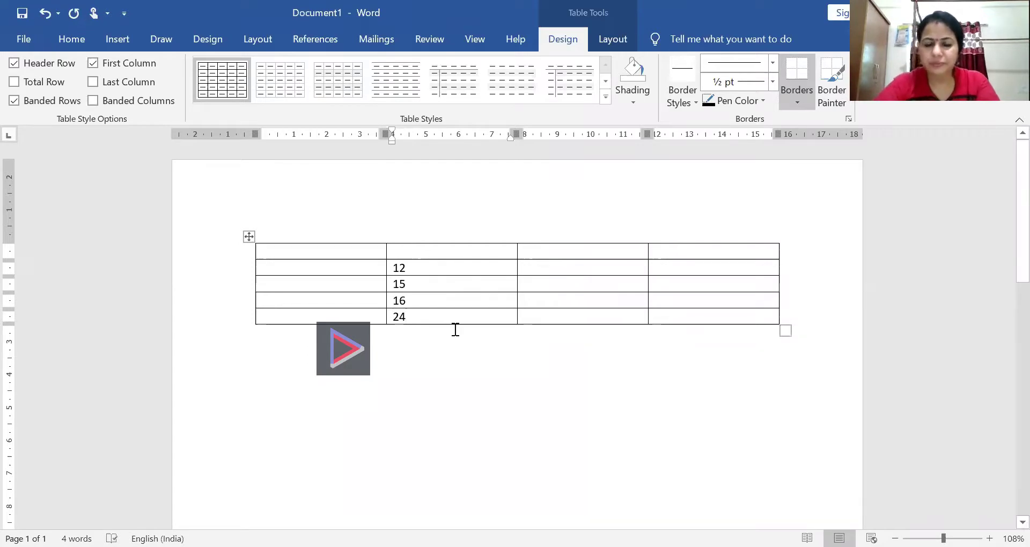
key("BackSpace")
key("BackSpace")
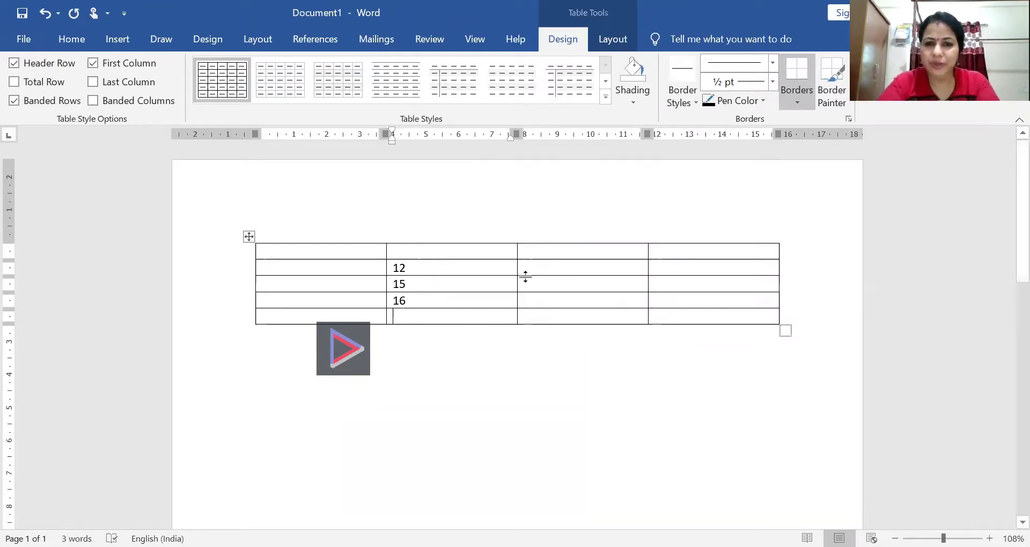
Step: Enter 26 in the third column beside 12, and insert a formula in that row's last cell summing the cells to its left
left_click(559, 268)
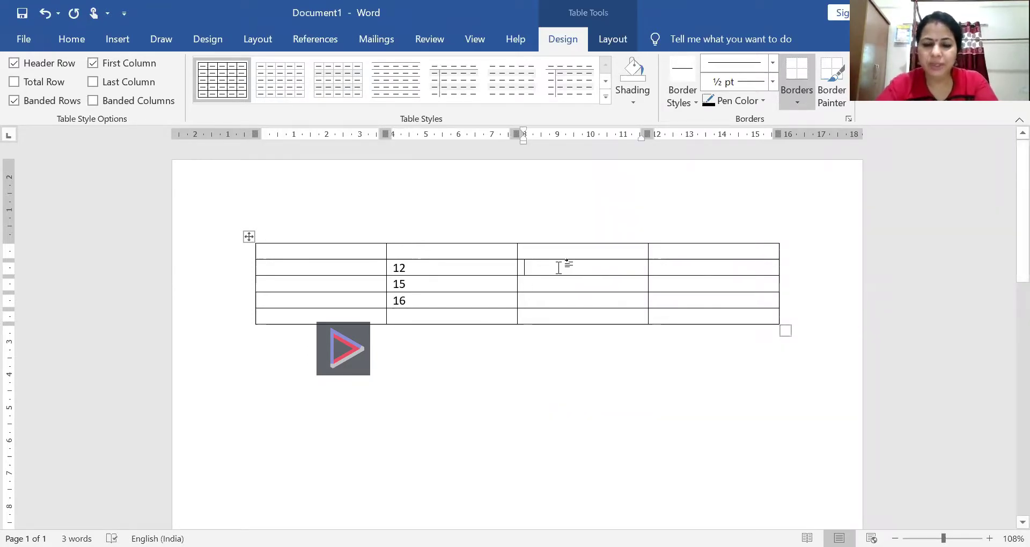
type("26")
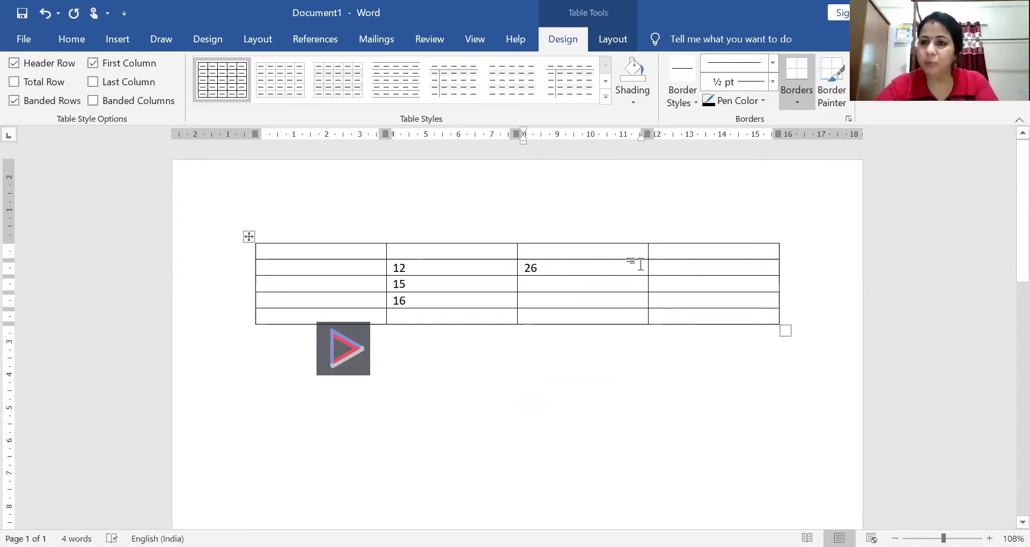
left_click(694, 268)
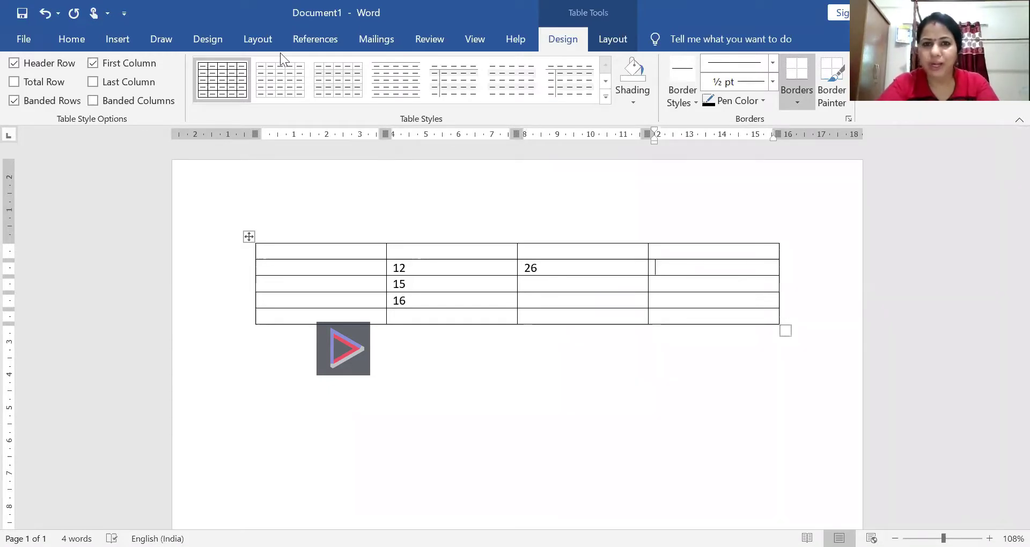
left_click(613, 40)
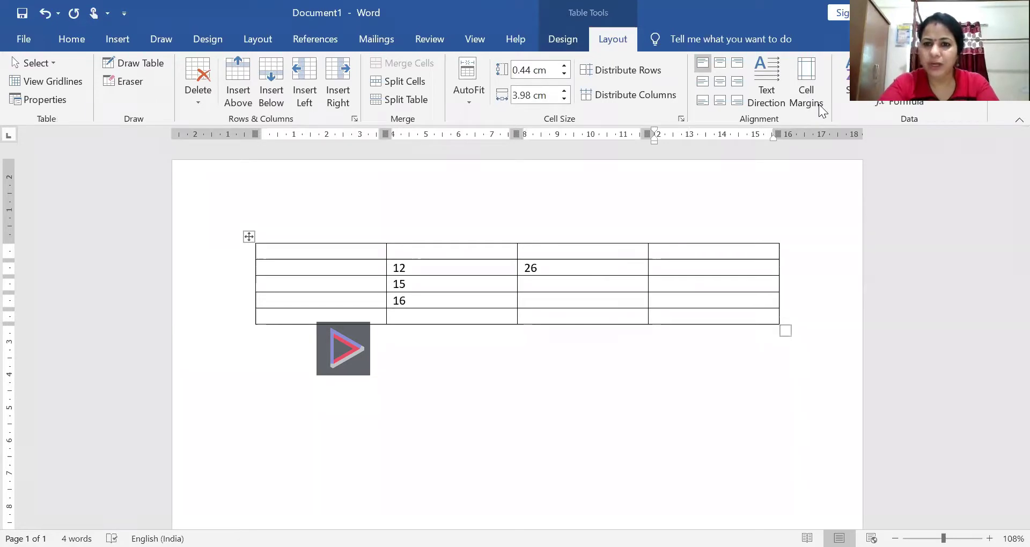
left_click(903, 103)
left_click(549, 325)
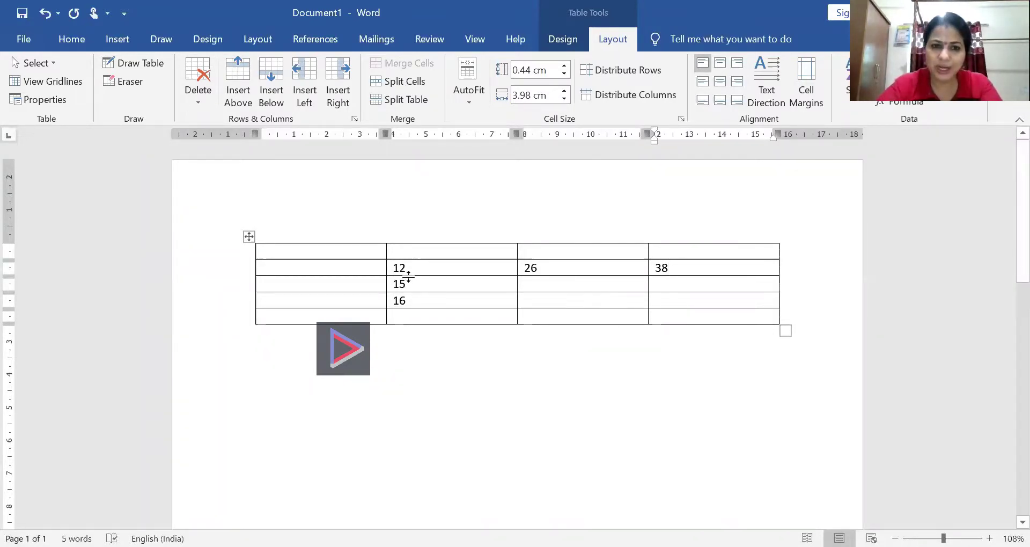
Step: Insert the formula =SUM(ABOVE) in the second column's bottom cell, beneath 12, 15 and 16
left_click(411, 316)
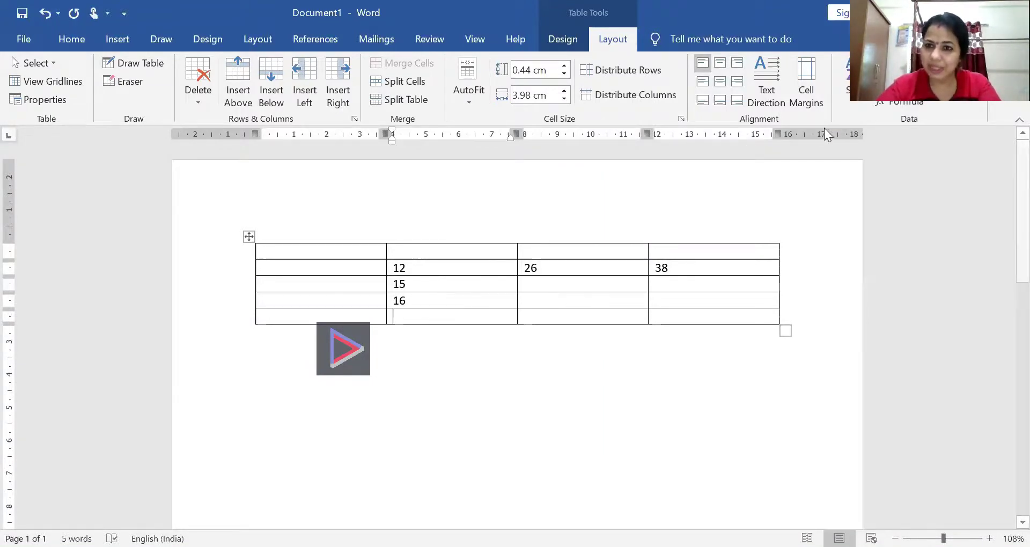
left_click(892, 106)
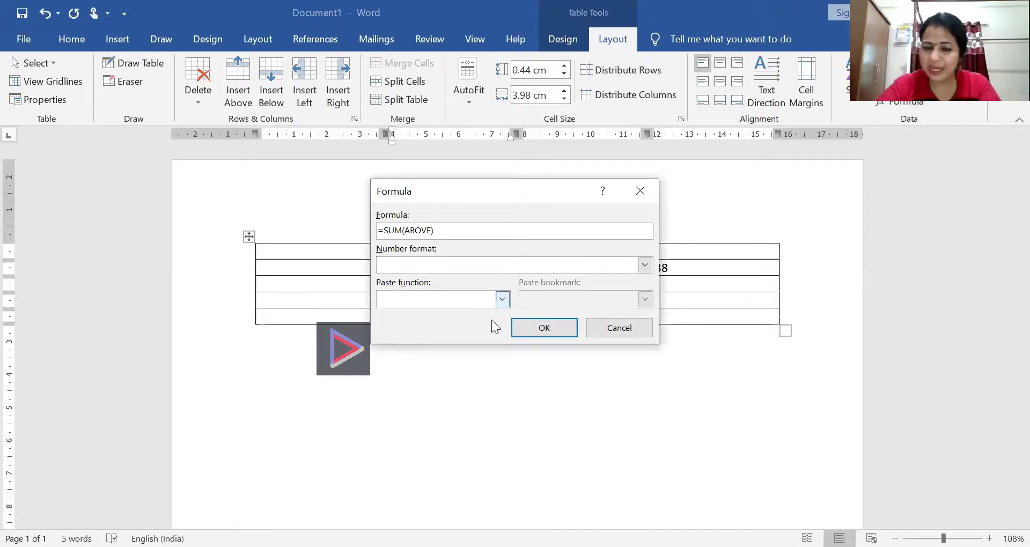
left_click(539, 331)
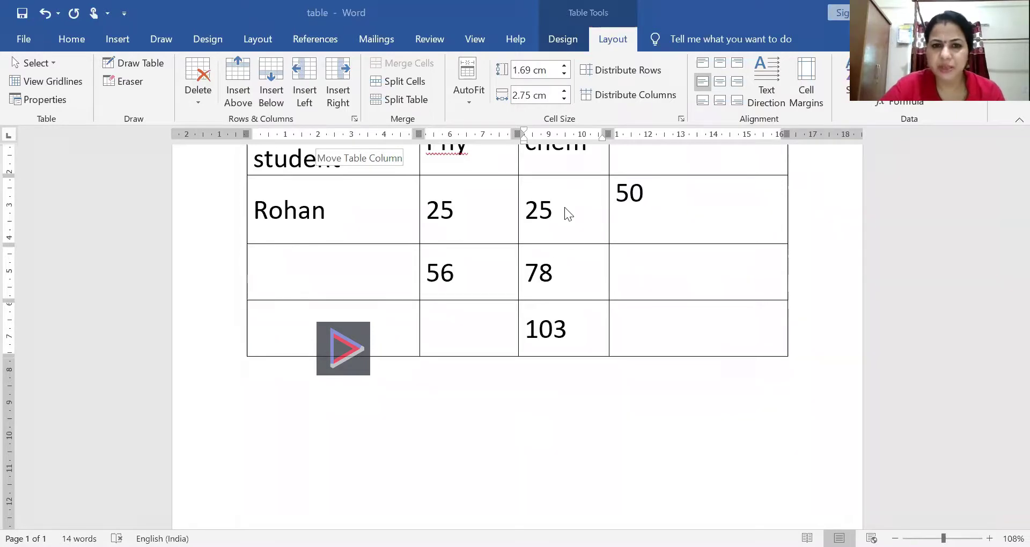
Step: Change the first student's chem mark to 20 in the marks table, followed by a line break in the cell
scroll(564, 208, "up", 1)
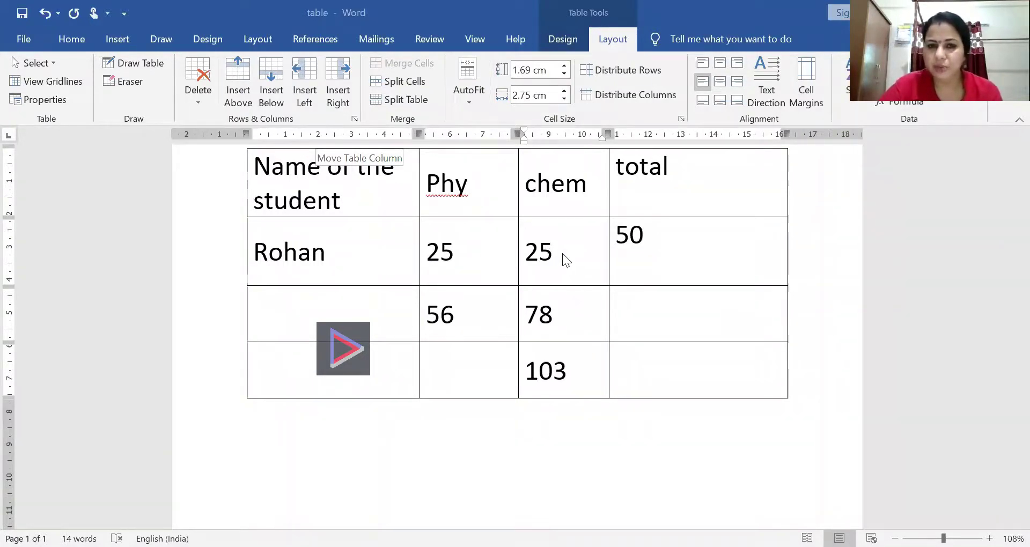
left_click(654, 236)
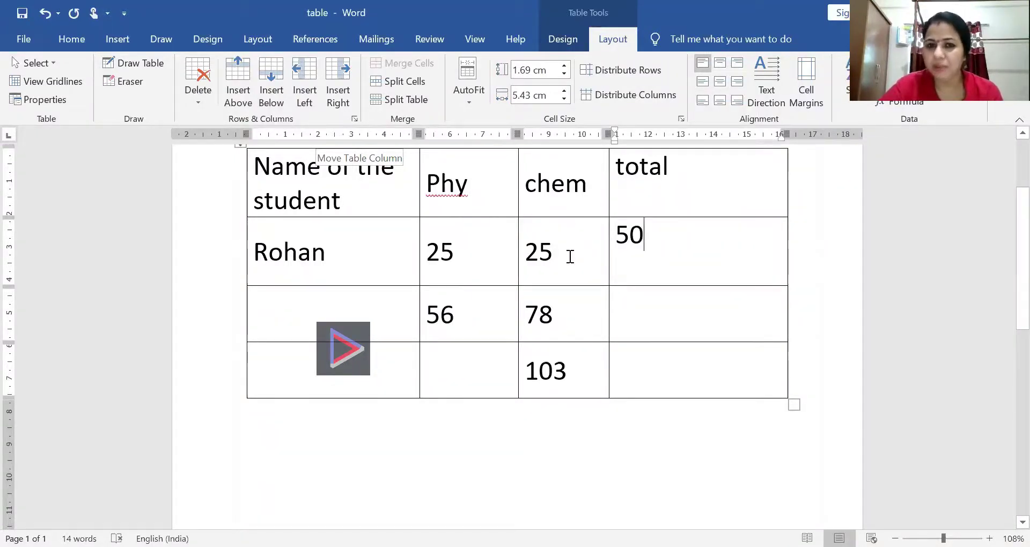
left_click_drag(558, 252, 540, 251)
key("BackSpace")
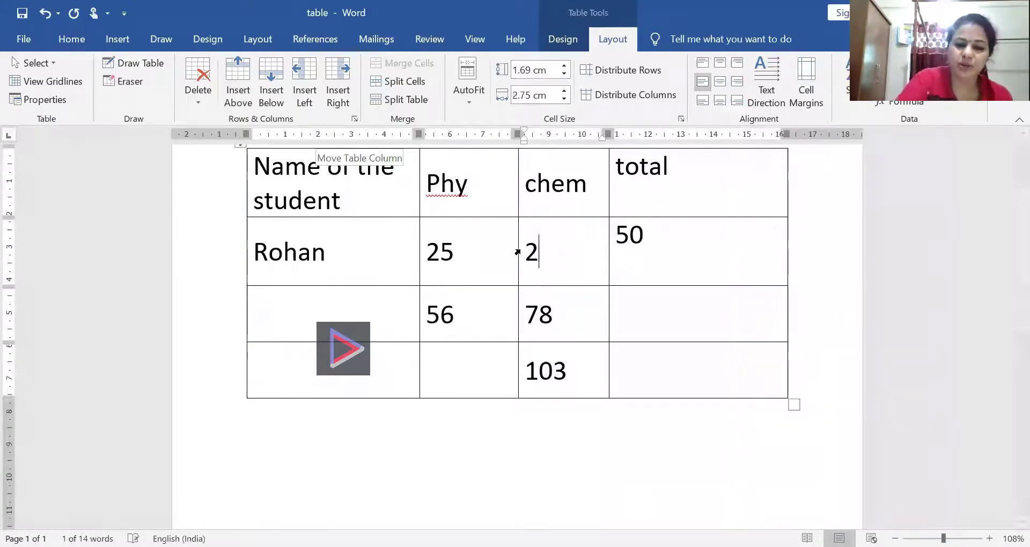
type("0")
key("Return")
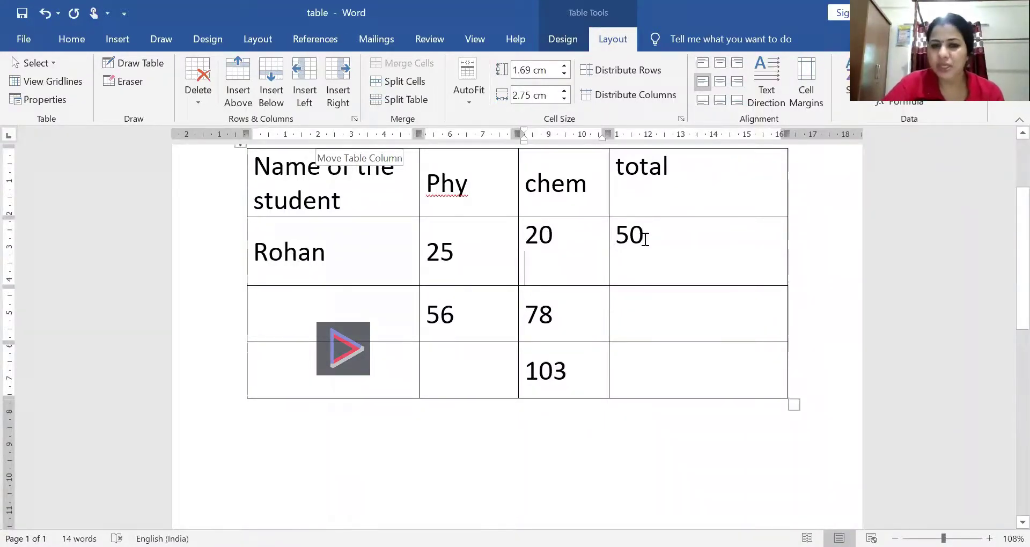
Step: Update the formula field in the first student's total cell to recalculate it from the current marks
left_click_drag(617, 236, 689, 242)
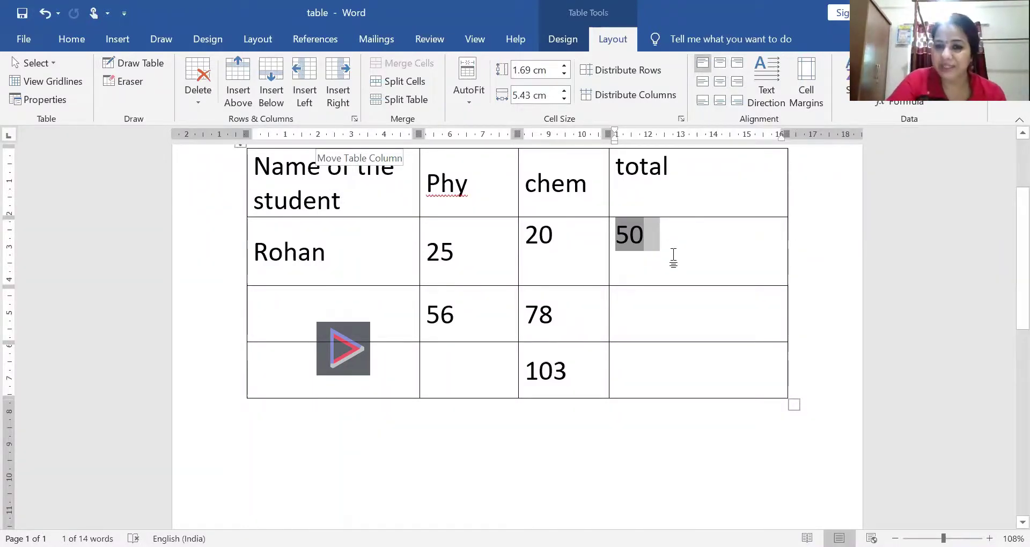
right_click(652, 241)
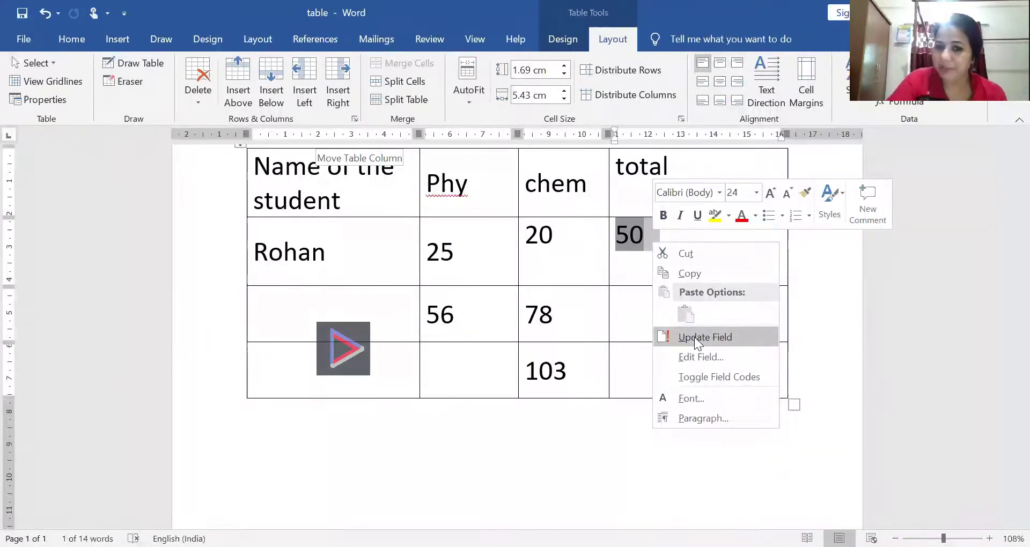
left_click(694, 337)
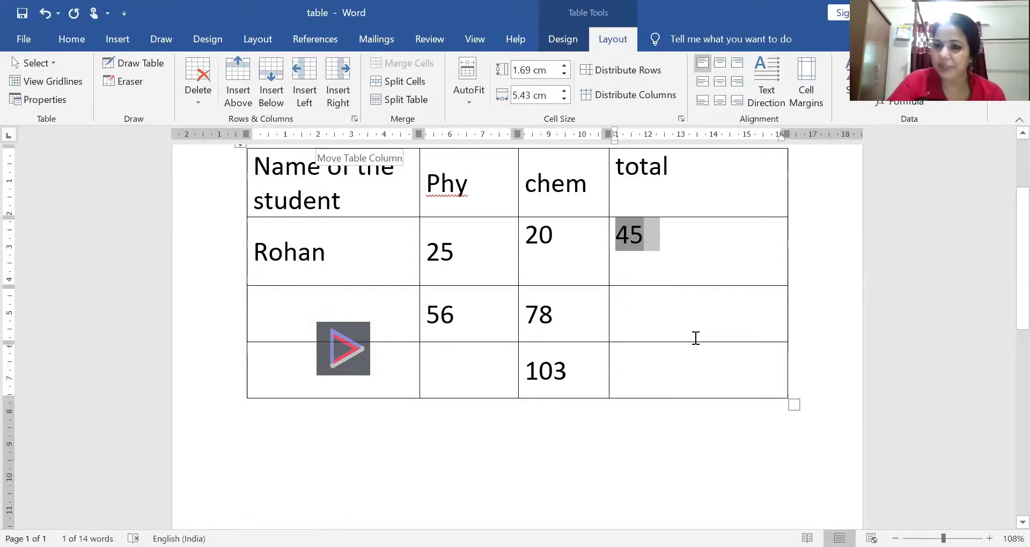